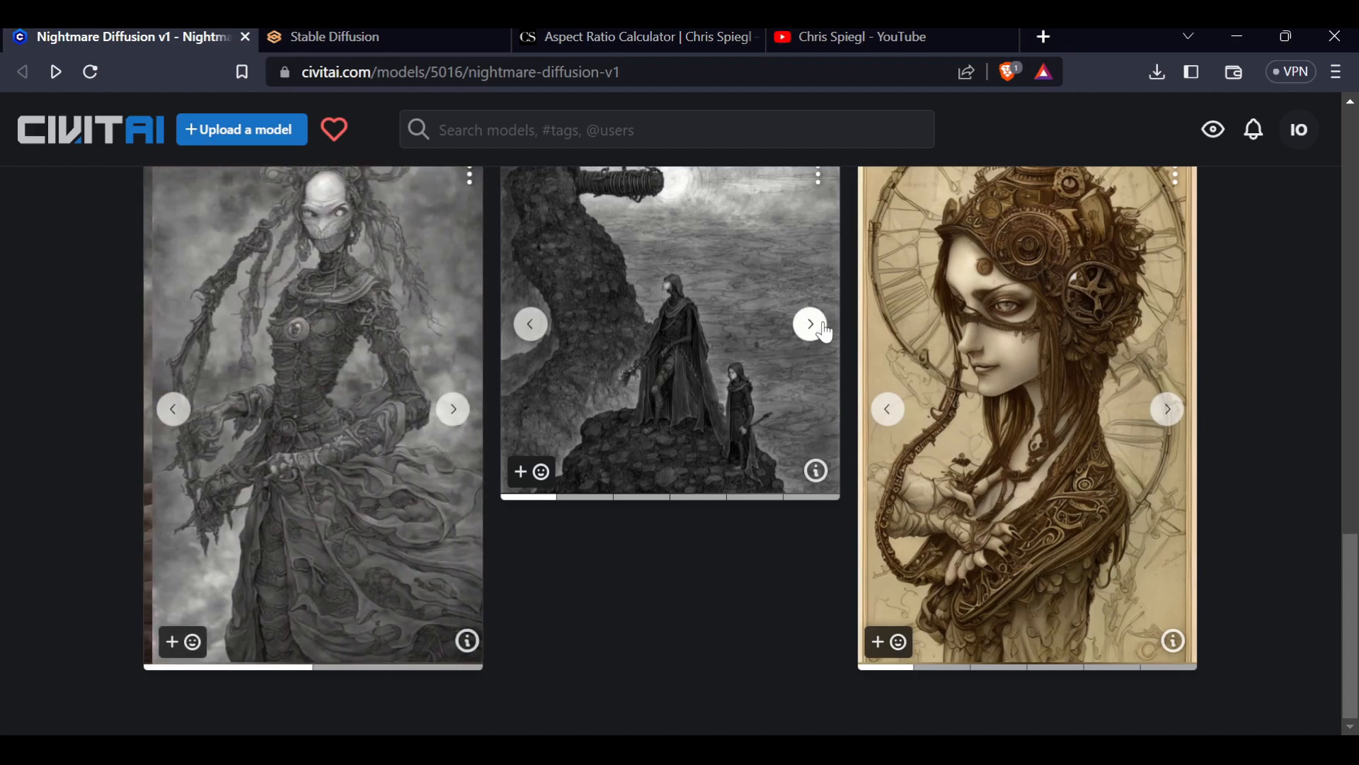
Open the second gallery post's image view, step through its images and prompt data, then close it
scroll(800, 333, up, 3)
click(622, 465)
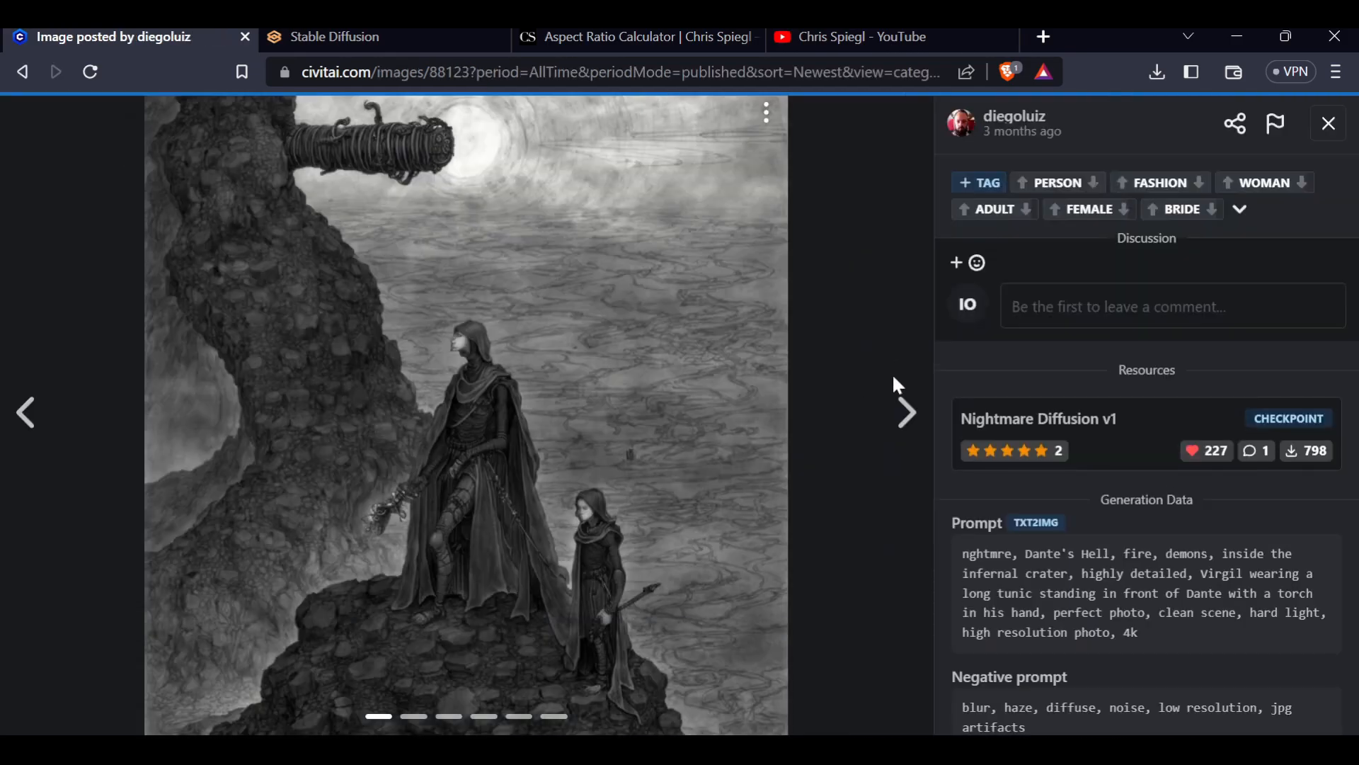
click(906, 414)
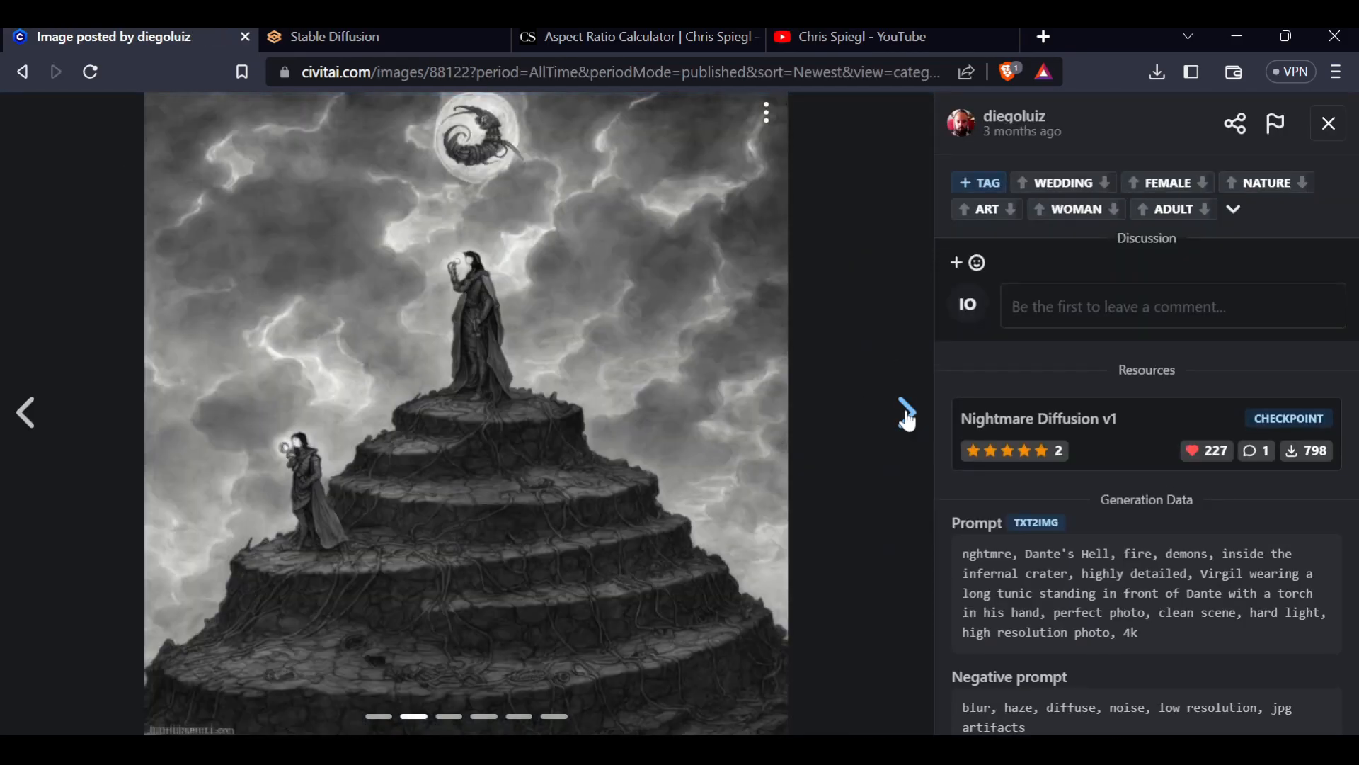
click(905, 411)
click(906, 410)
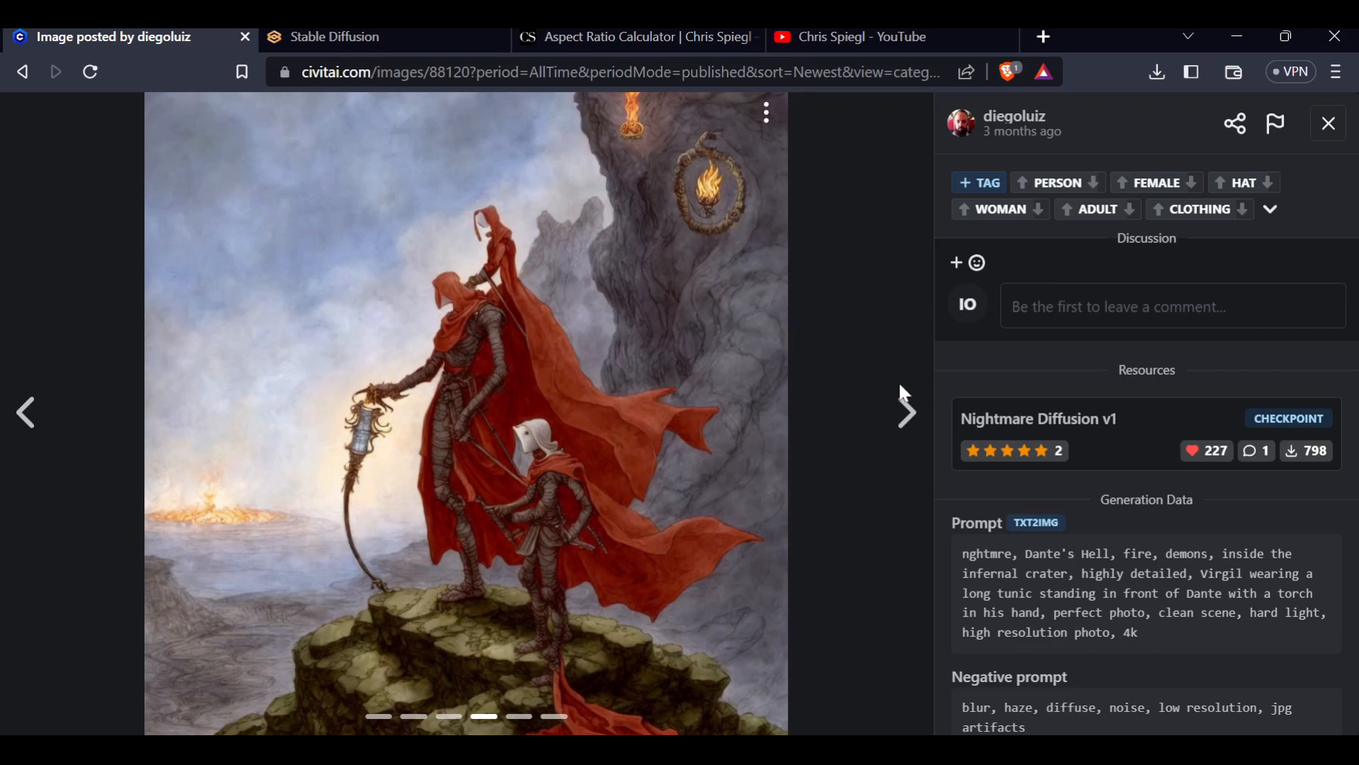
click(907, 412)
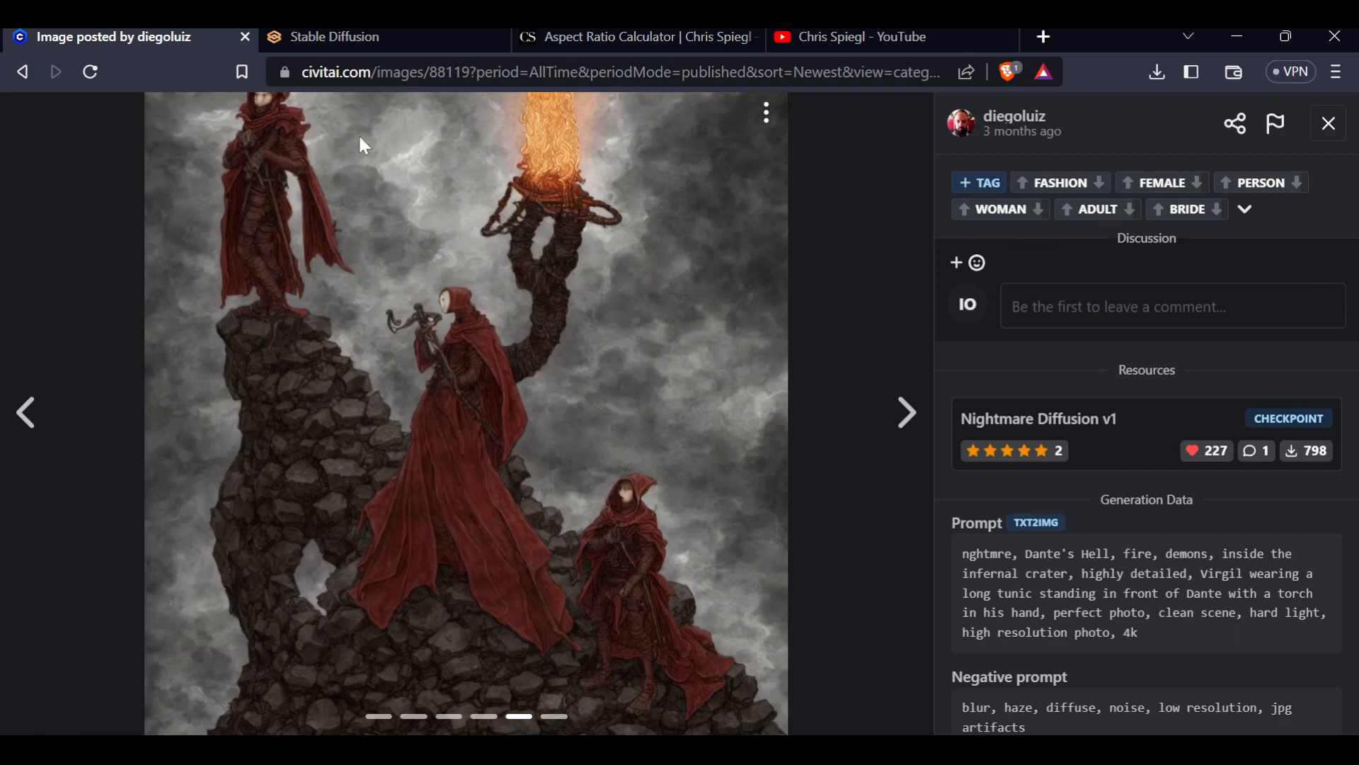
click(907, 412)
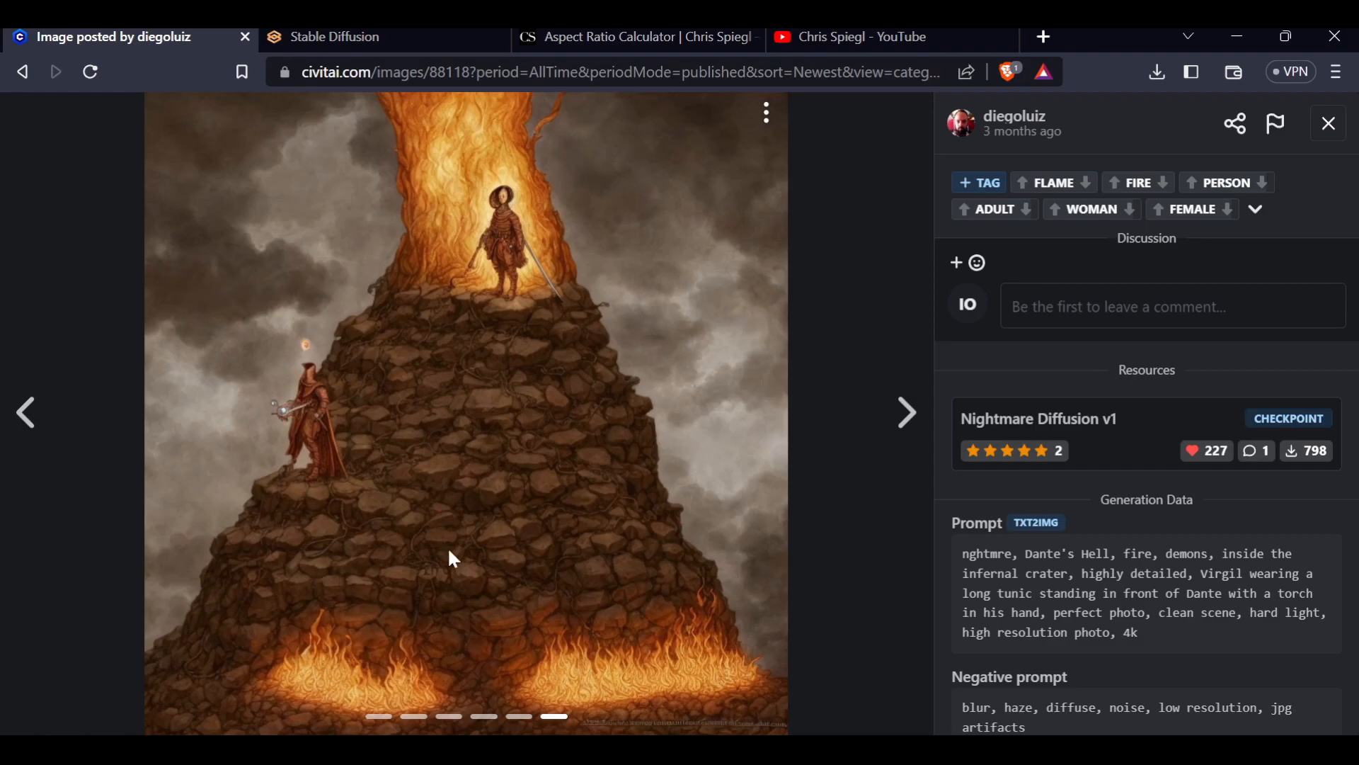
click(1326, 129)
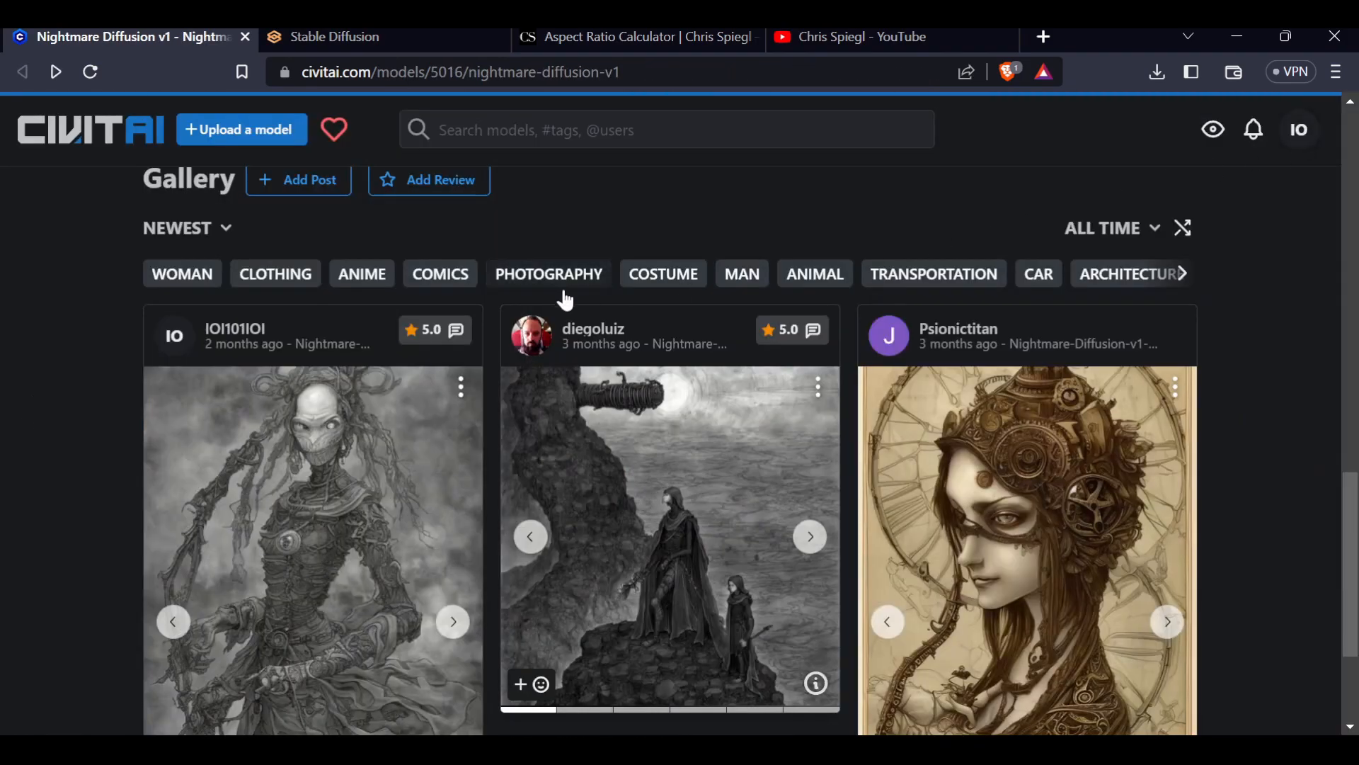
Examine the model's details panel, including base model, steps and trigger word
scroll(680, 461, up, 15)
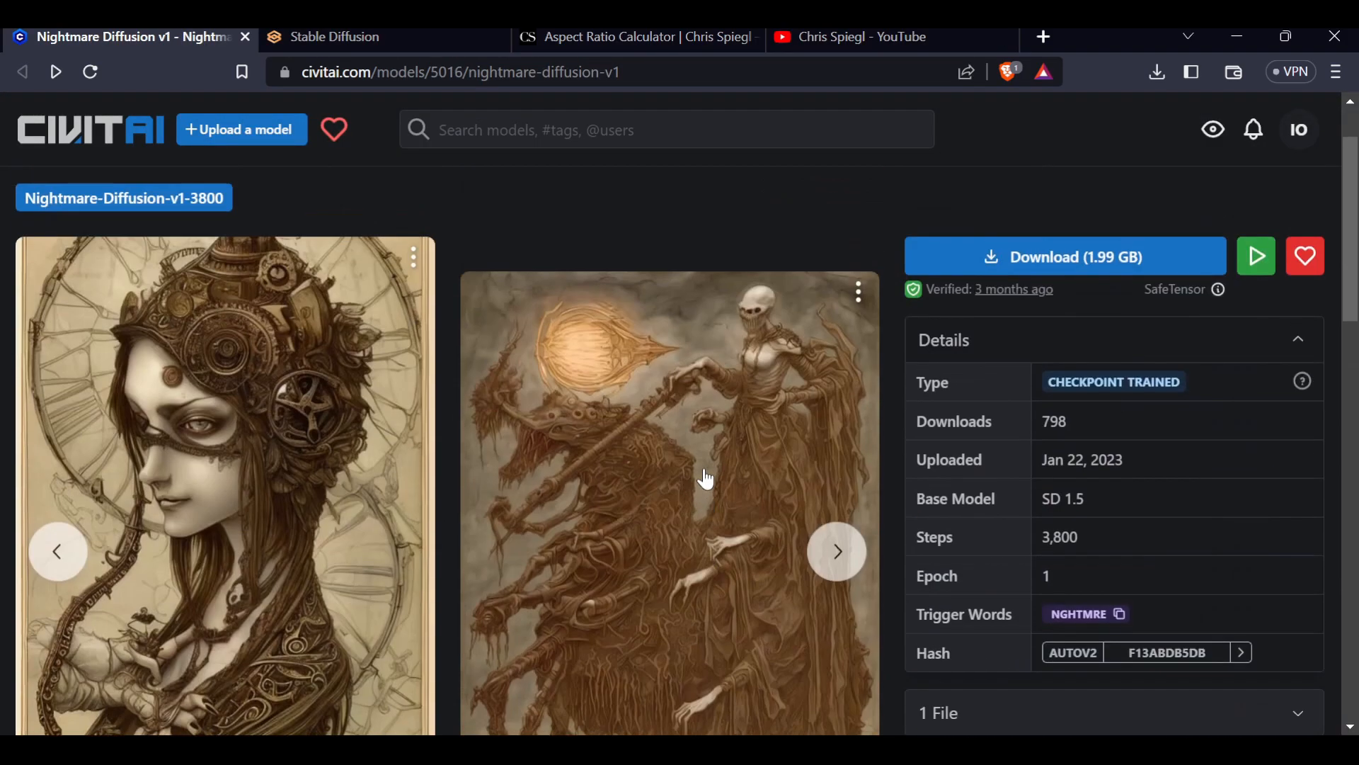
scroll(647, 418, down, 3)
scroll(647, 418, up, 1)
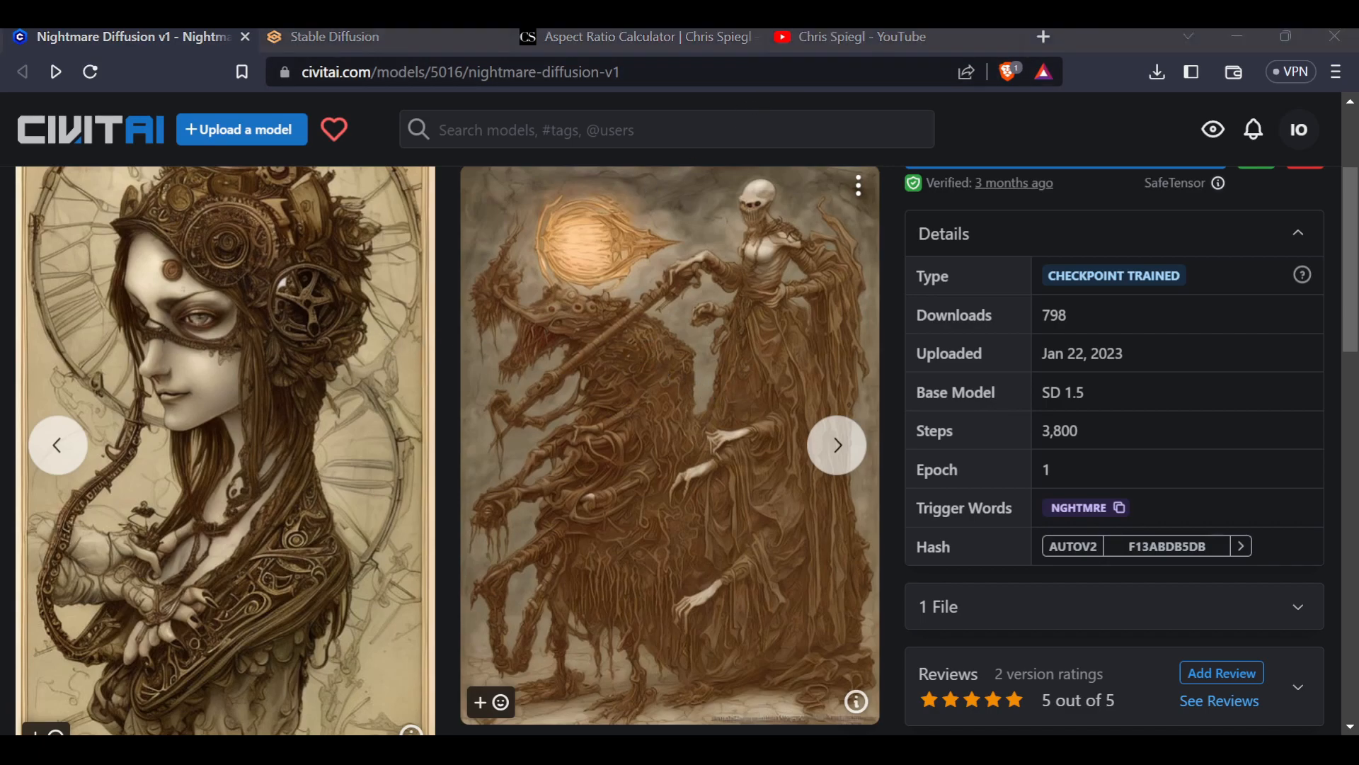
Switch to the image viewer and zoom and pan across the three-figure collage to inspect its details
key(alt+Tab)
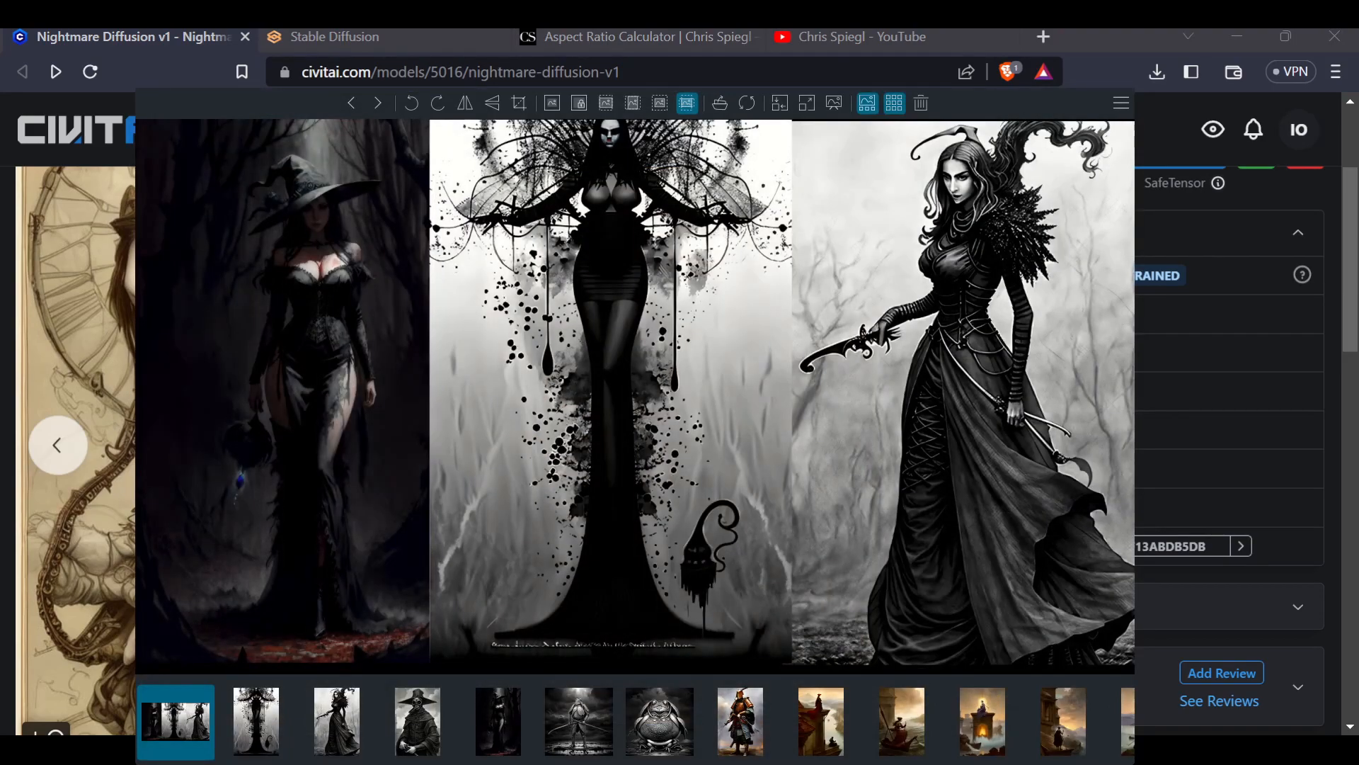
scroll(251, 266, up, 4)
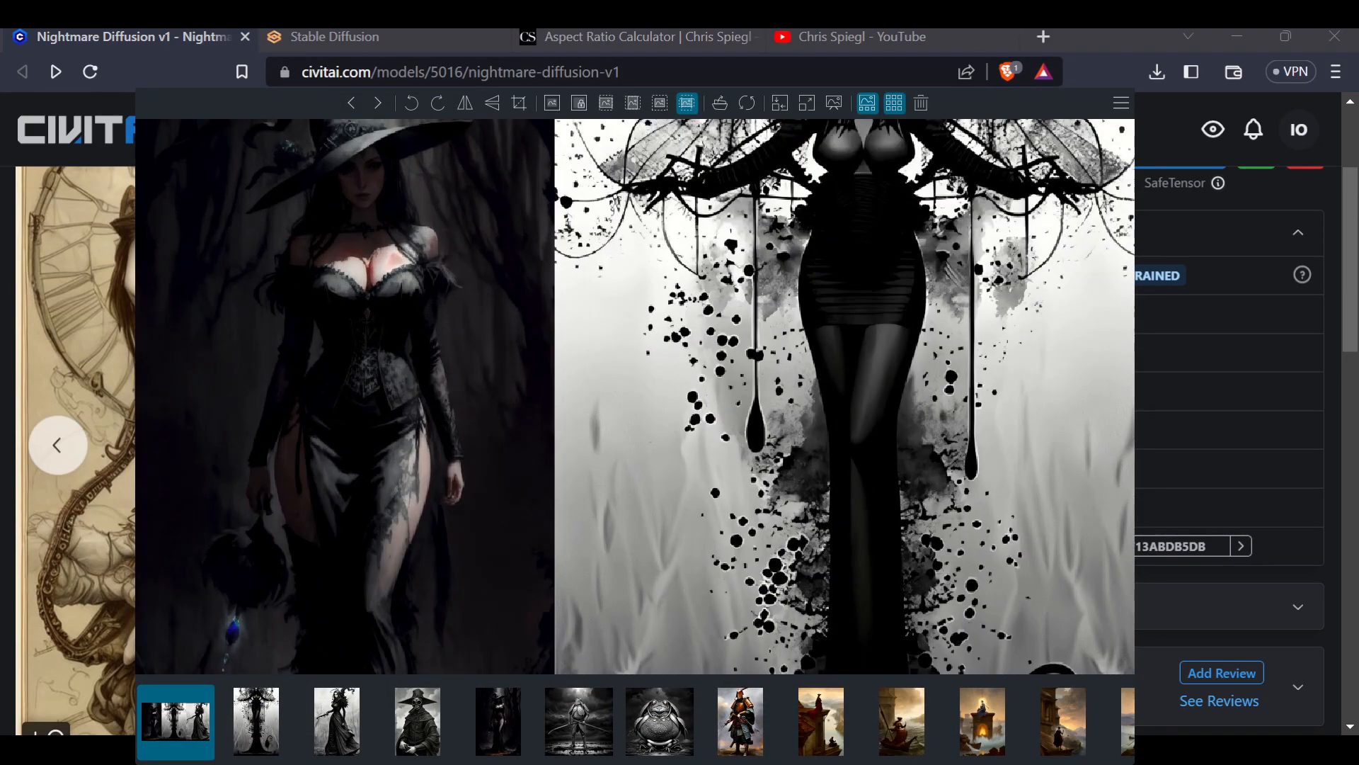
scroll(319, 269, down, 2)
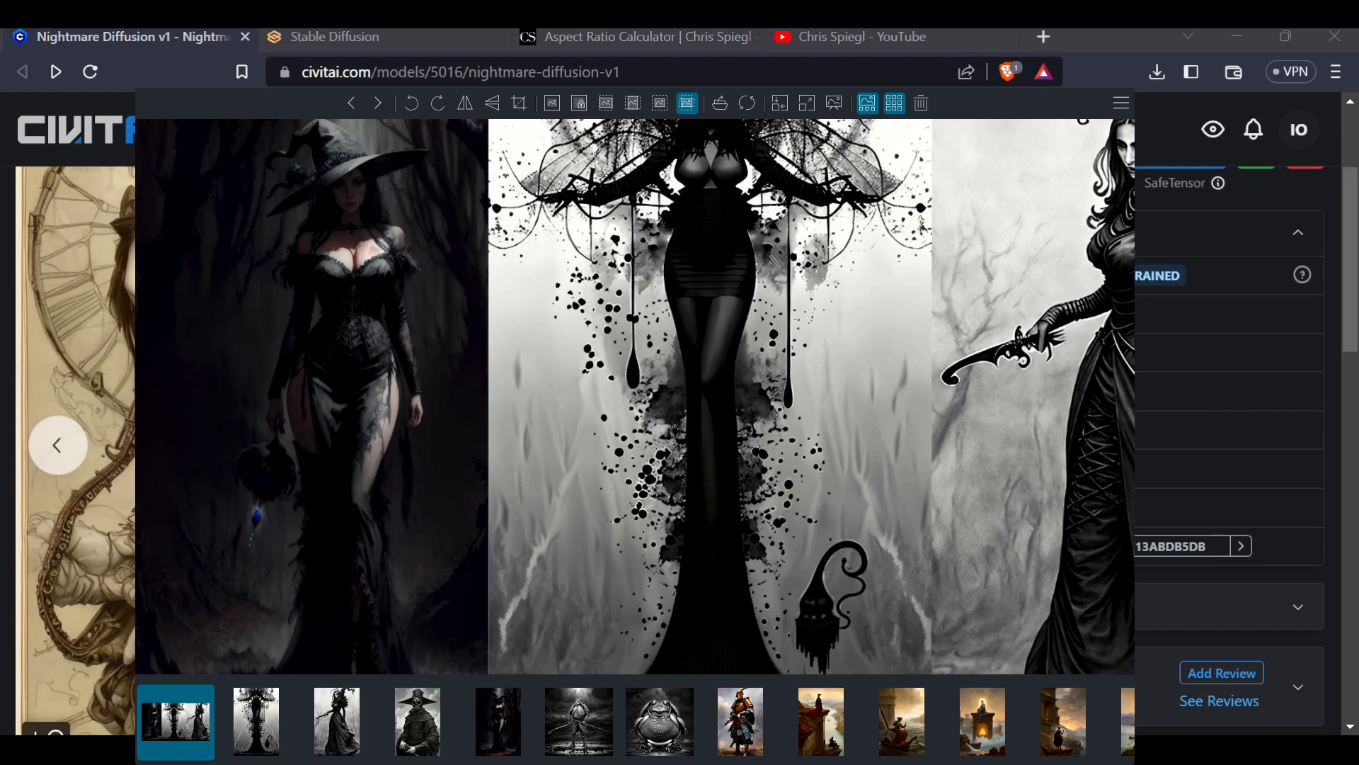
scroll(635, 396, down, 2)
scroll(635, 396, up, 1)
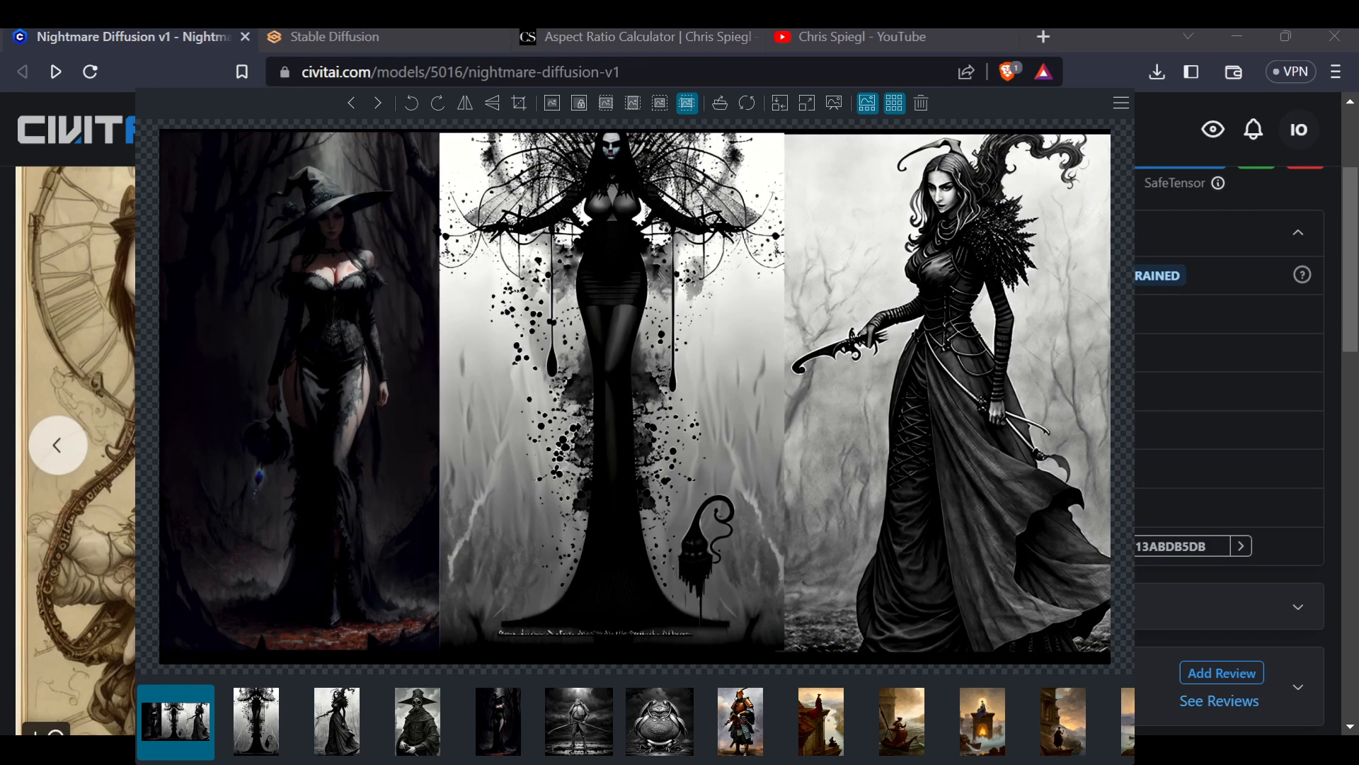
scroll(610, 226, up, 4)
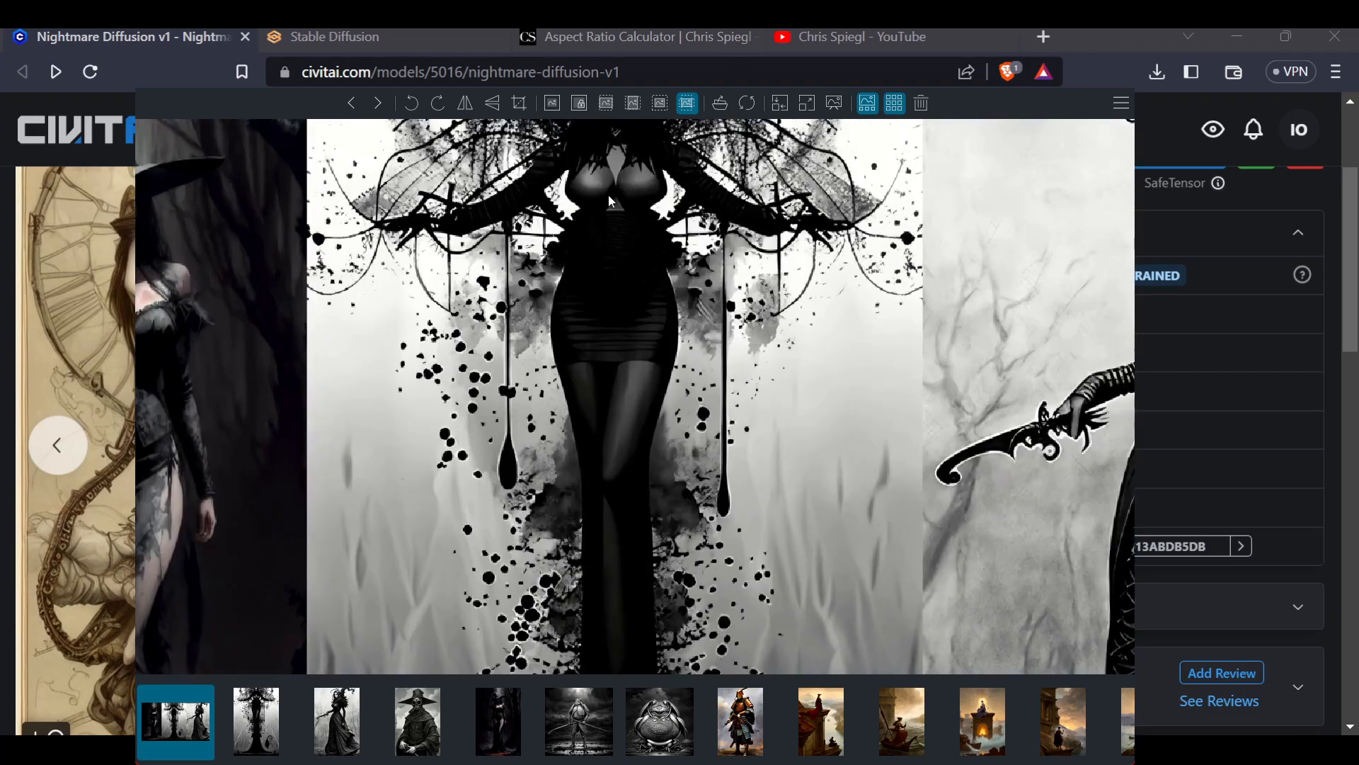
drag(613, 190, 612, 369)
scroll(621, 155, up, 3)
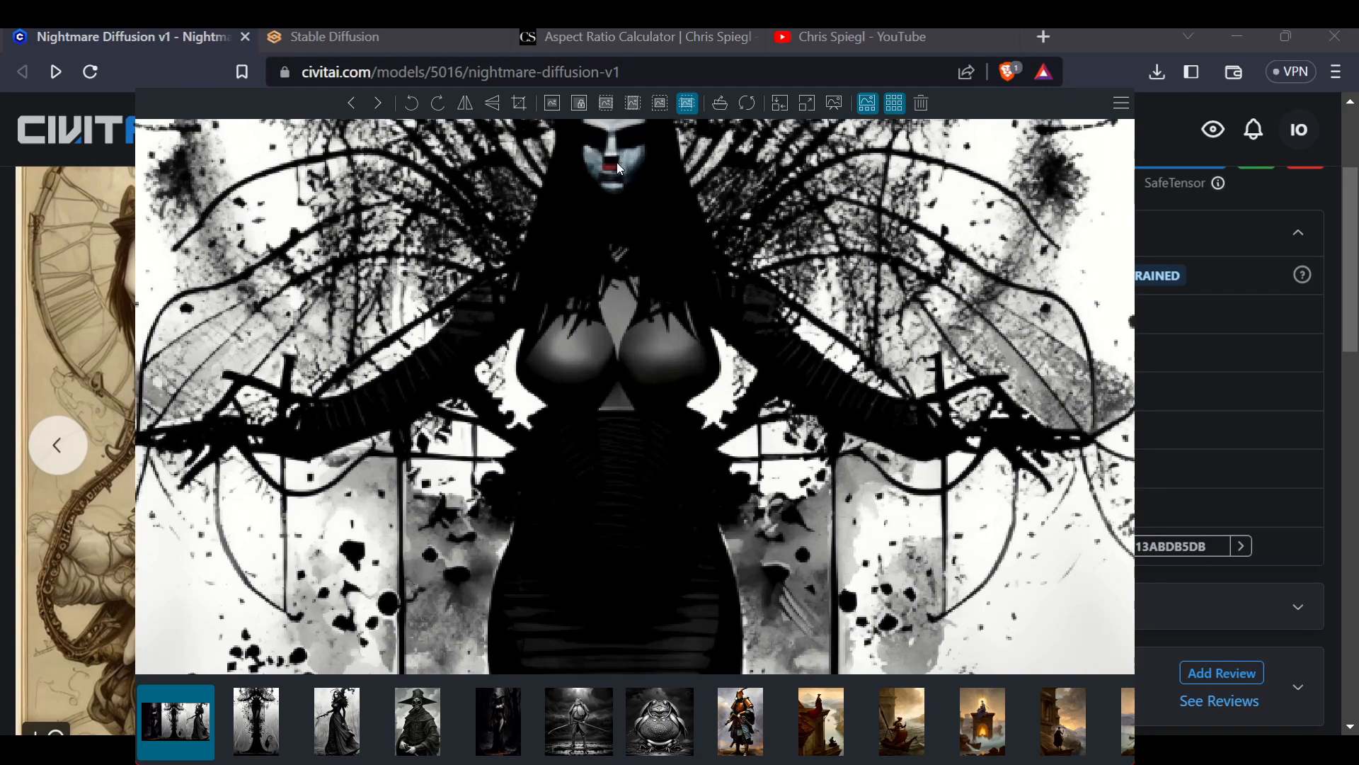
scroll(584, 653, down, 8)
scroll(610, 609, up, 6)
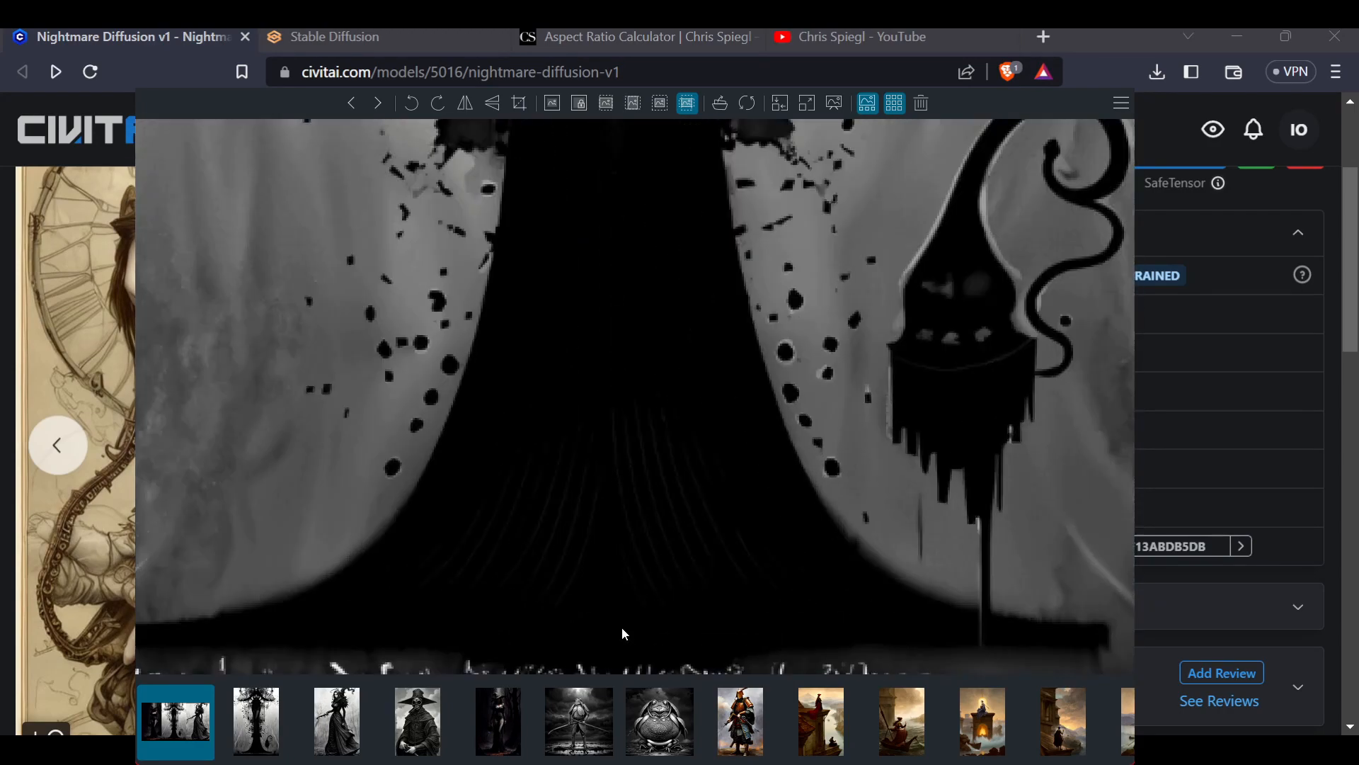
drag(600, 627, 710, 435)
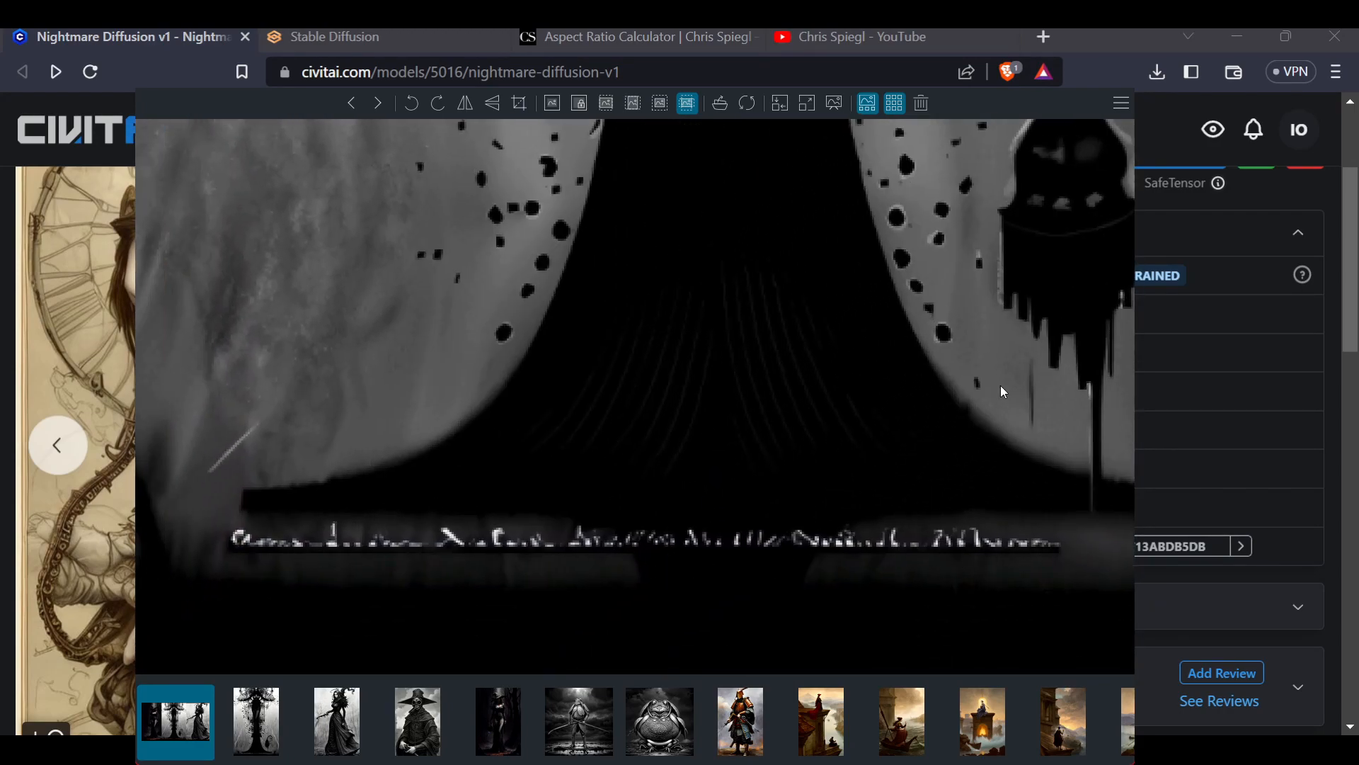
scroll(958, 375, down, 5)
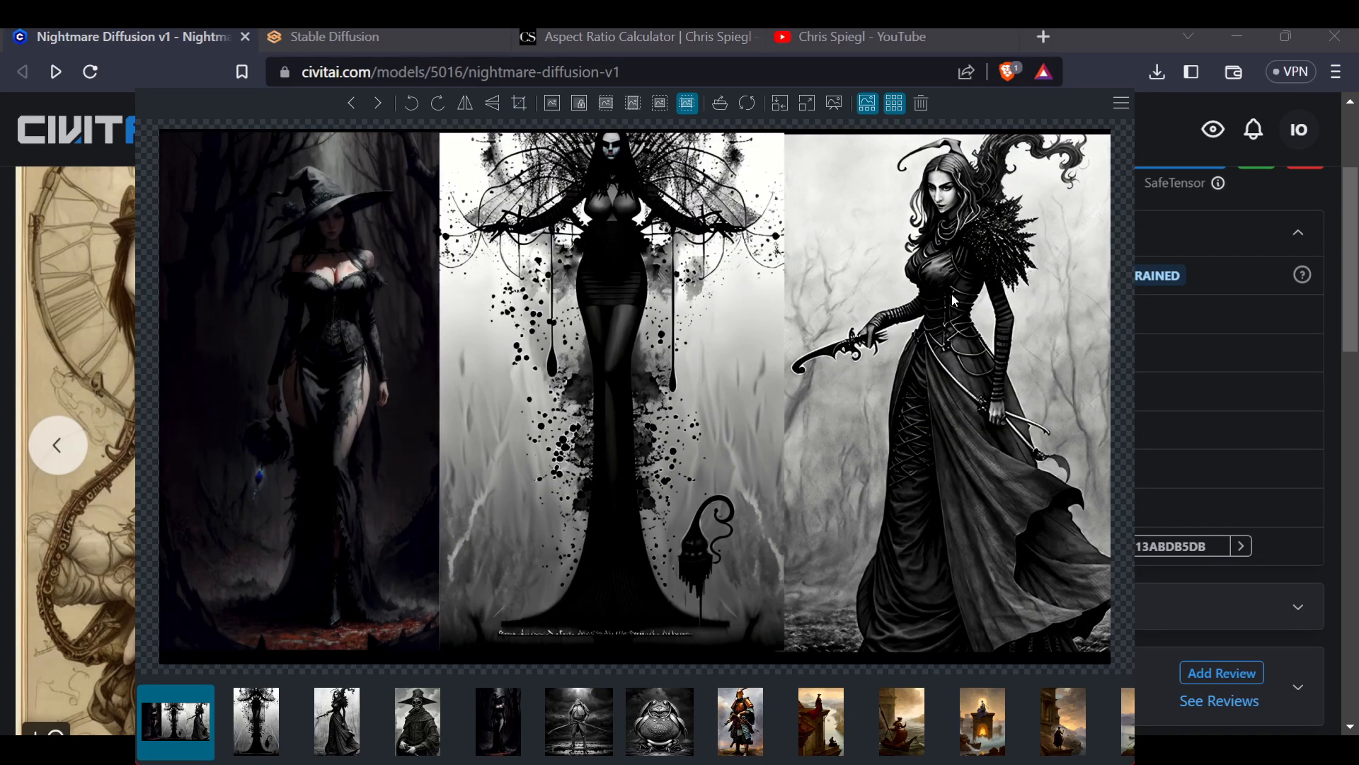
scroll(996, 280, up, 4)
drag(996, 277, 843, 380)
scroll(843, 379, down, 4)
scroll(960, 603, up, 3)
scroll(931, 474, up, 2)
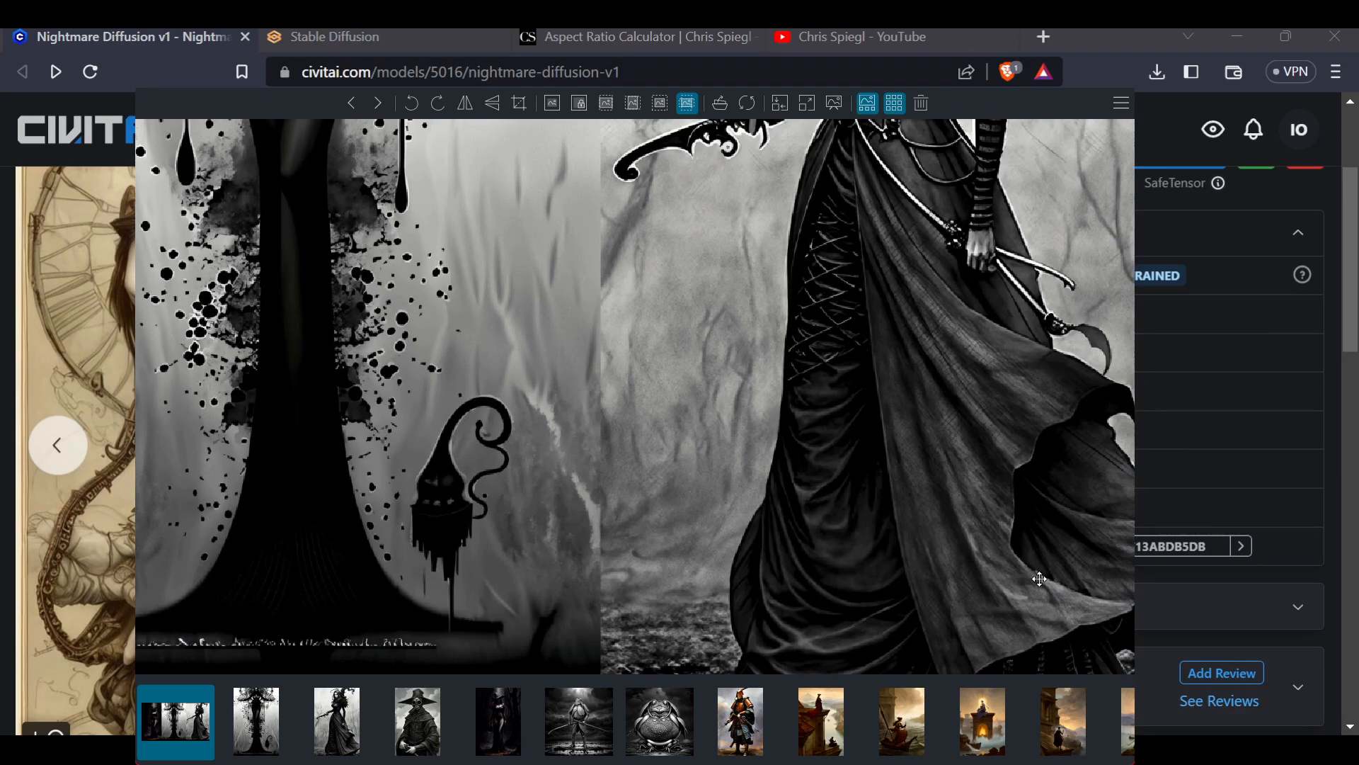
scroll(1035, 516, up, 4)
drag(728, 507, 901, 595)
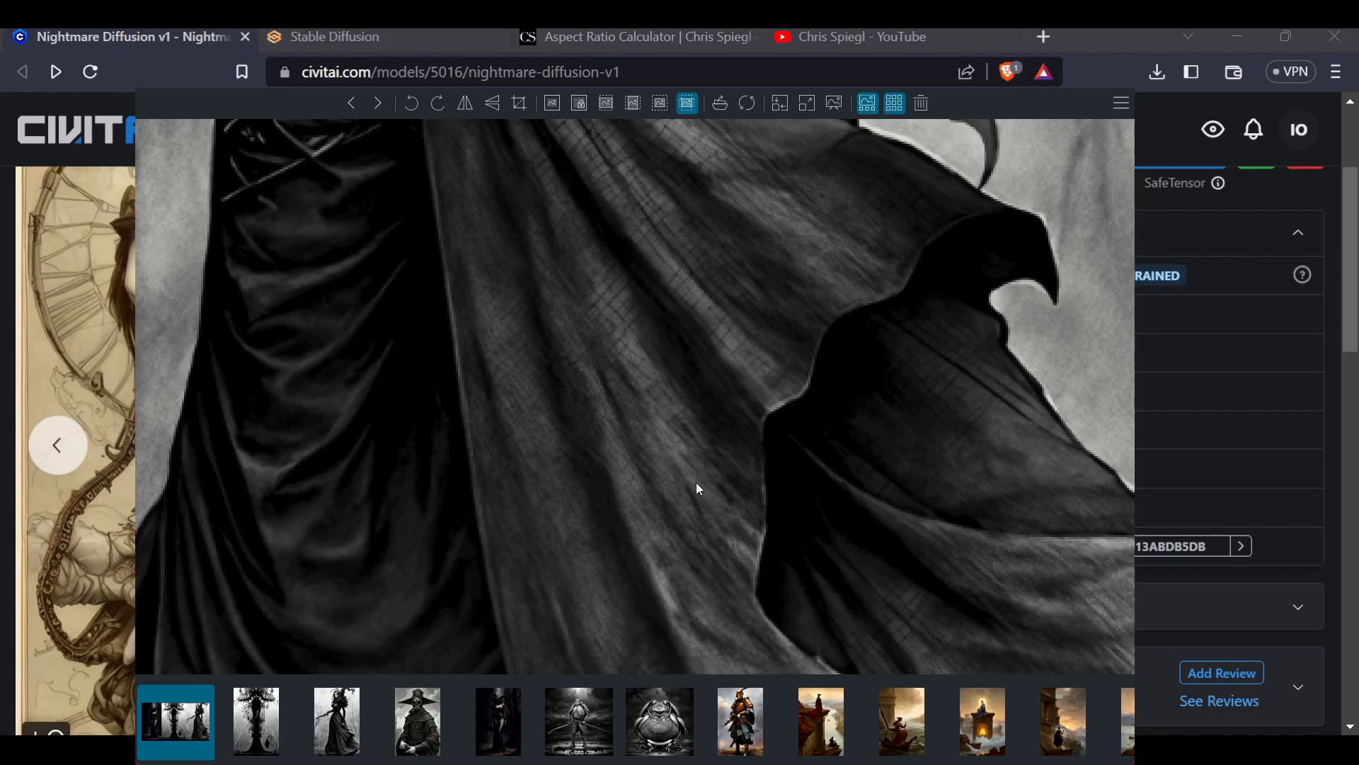
scroll(461, 344, down, 5)
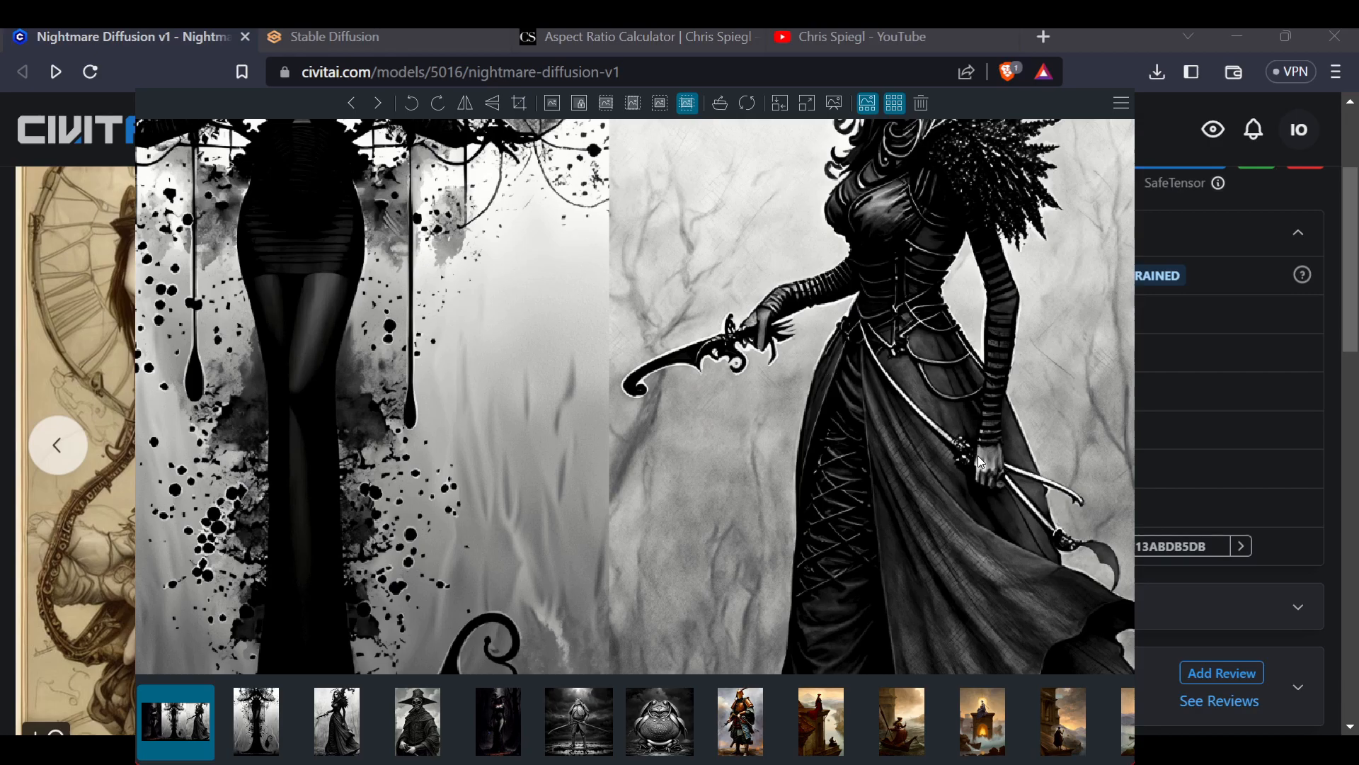
scroll(935, 384, down, 3)
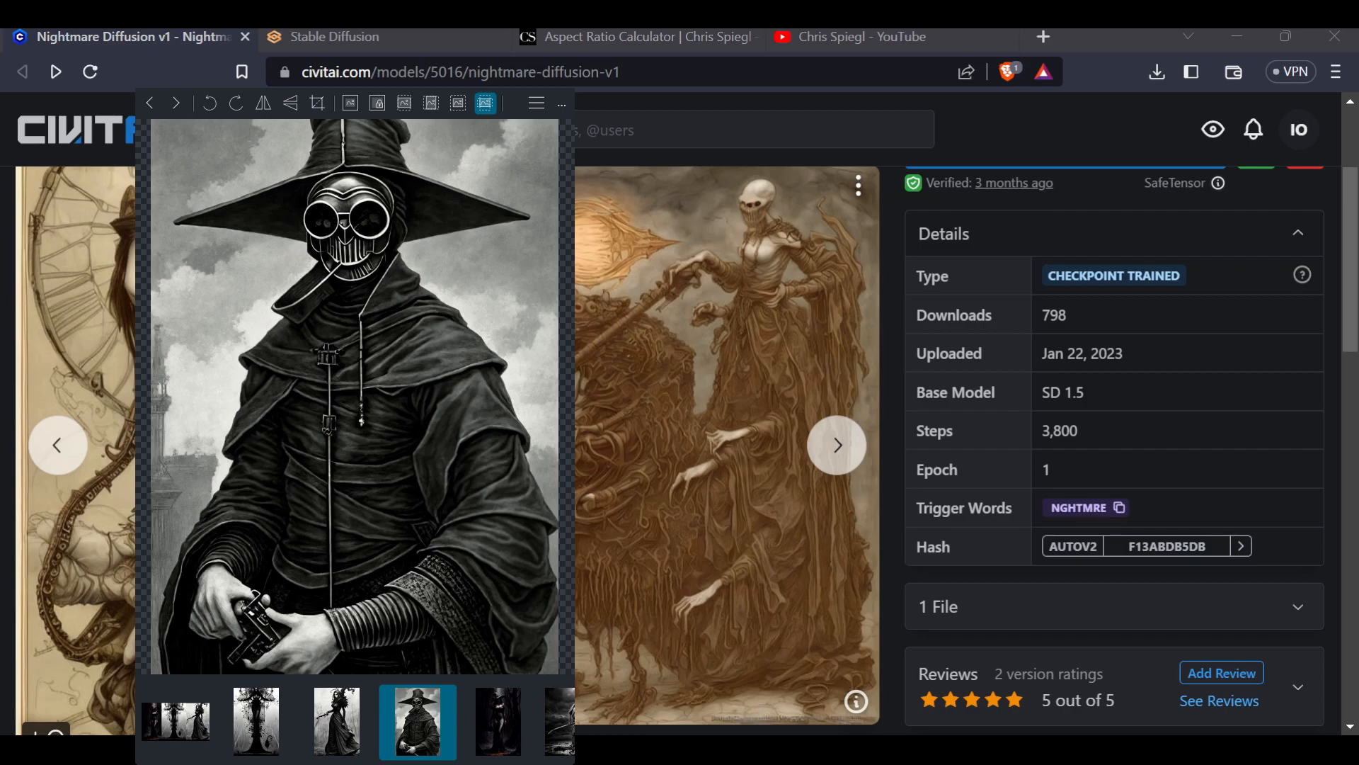
Browse through the following images in the viewer, zooming in and out on each
mouse_move(342, 139)
mouse_down()
mouse_move(327, 247)
mouse_move(336, 135)
mouse_up()
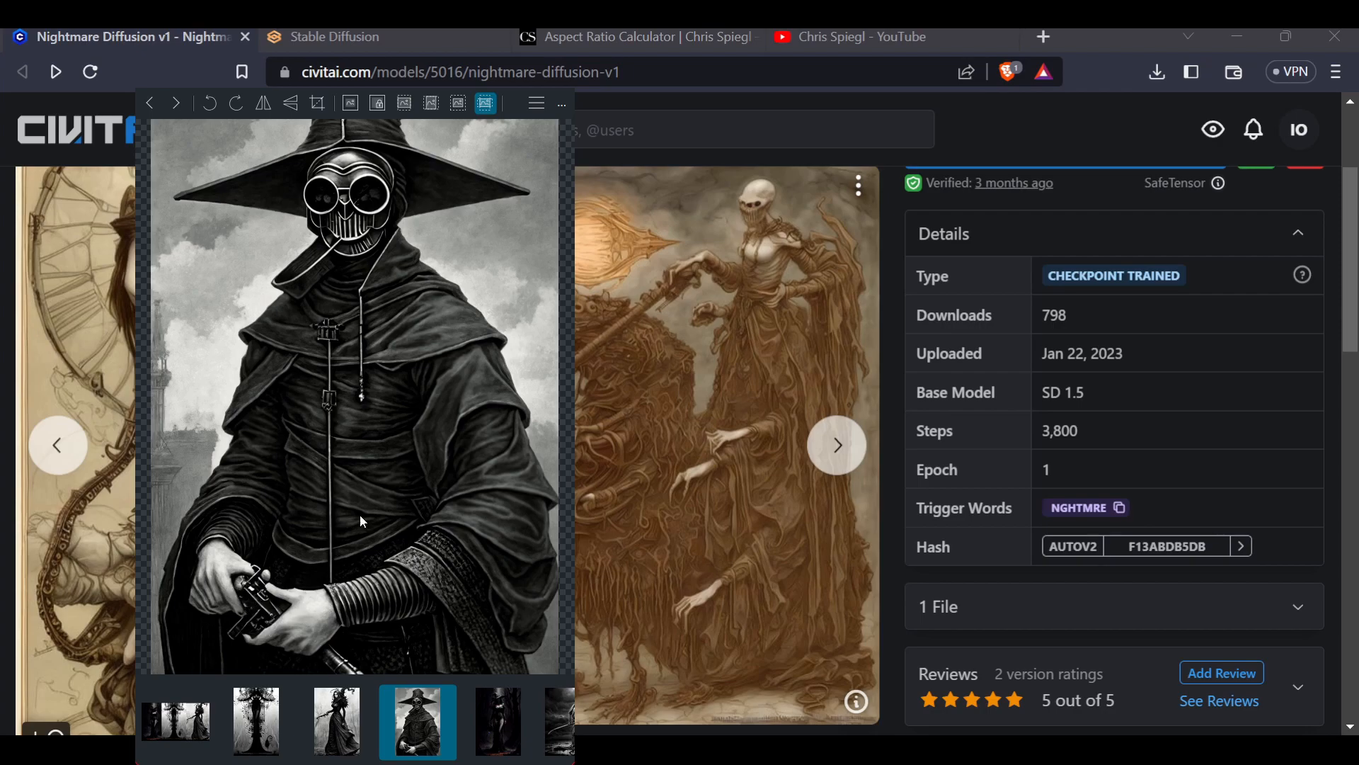
double_click(375, 401)
double_click(371, 394)
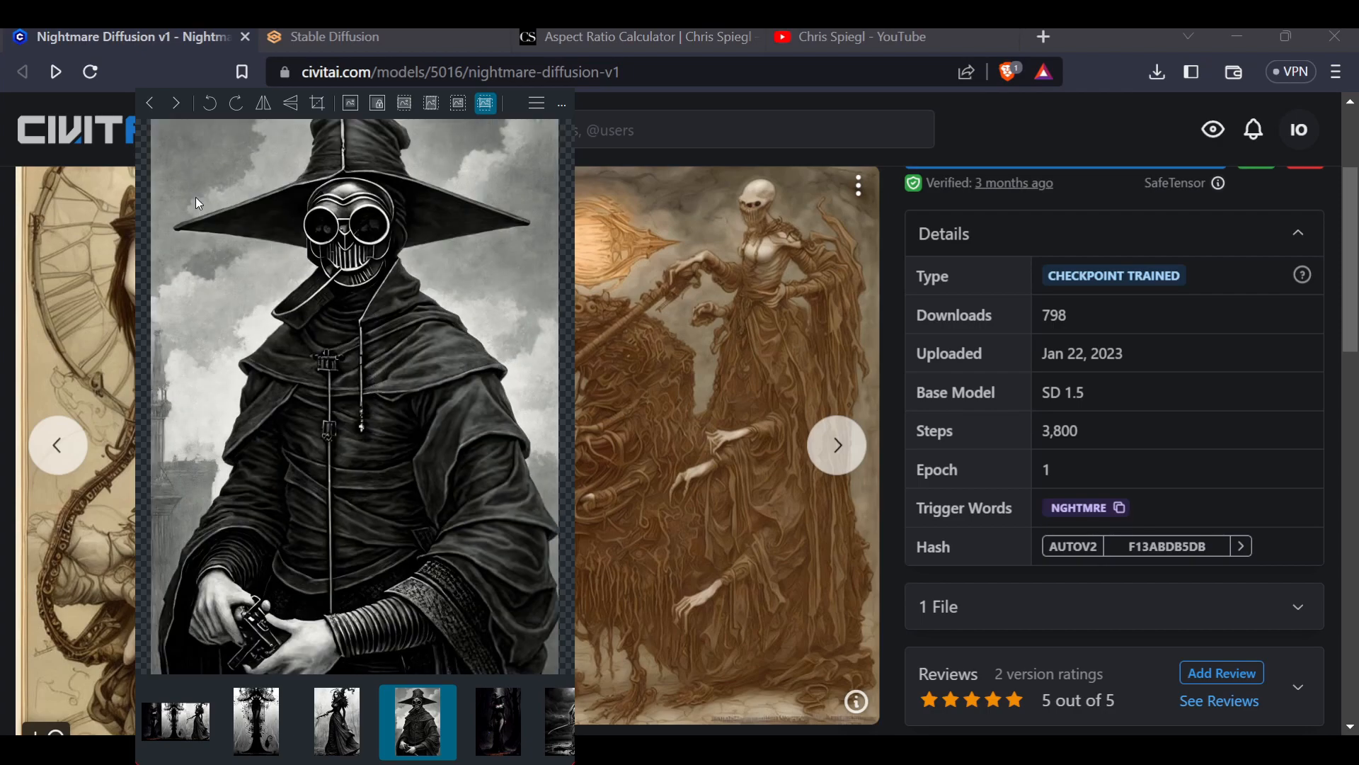
click(177, 104)
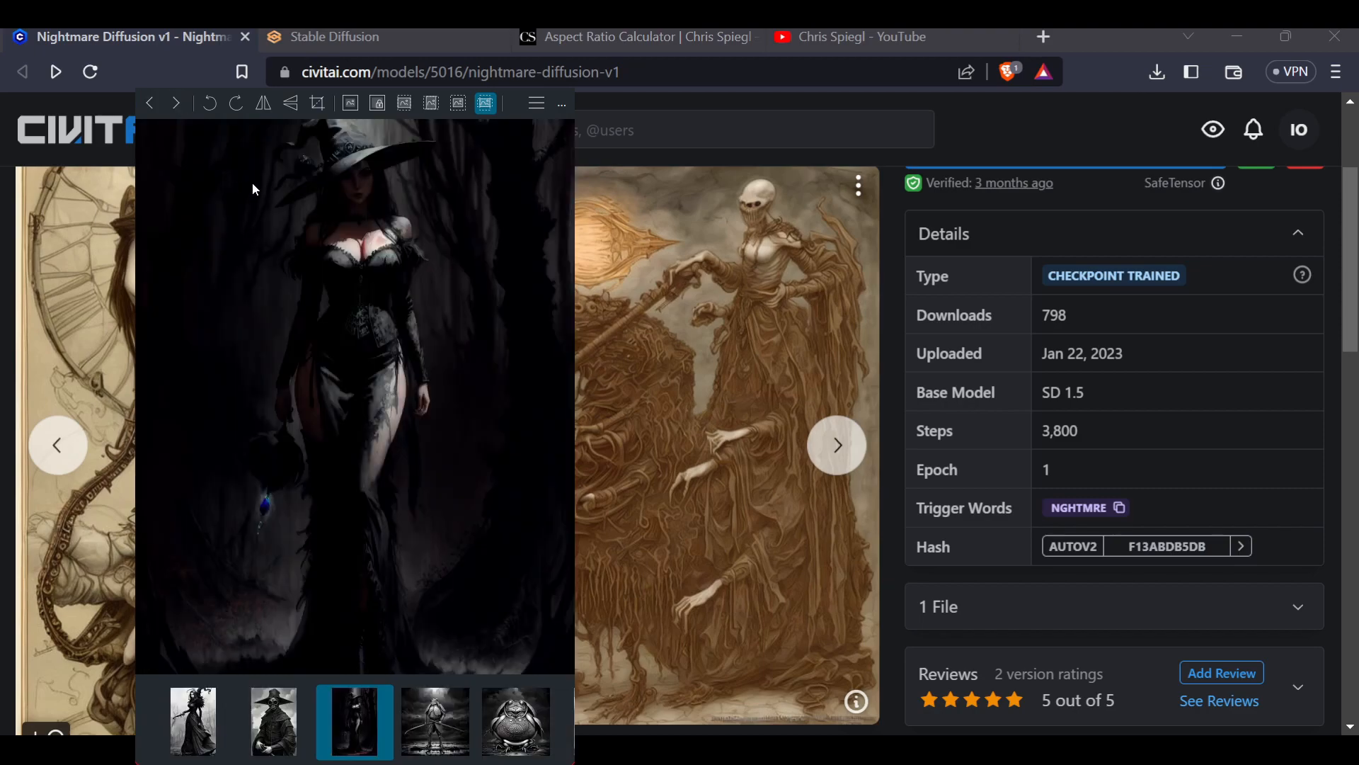
click(177, 106)
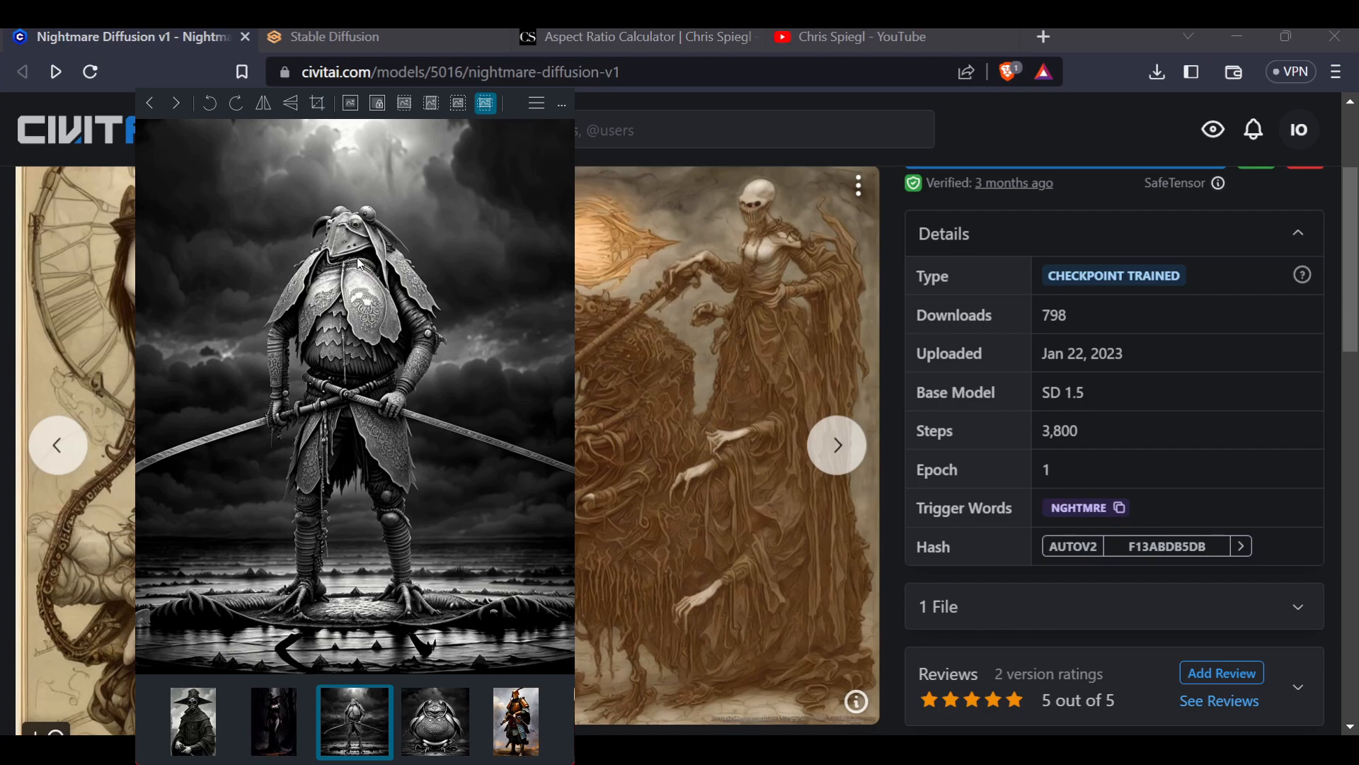
scroll(358, 256, down, 3)
scroll(351, 253, up, 1)
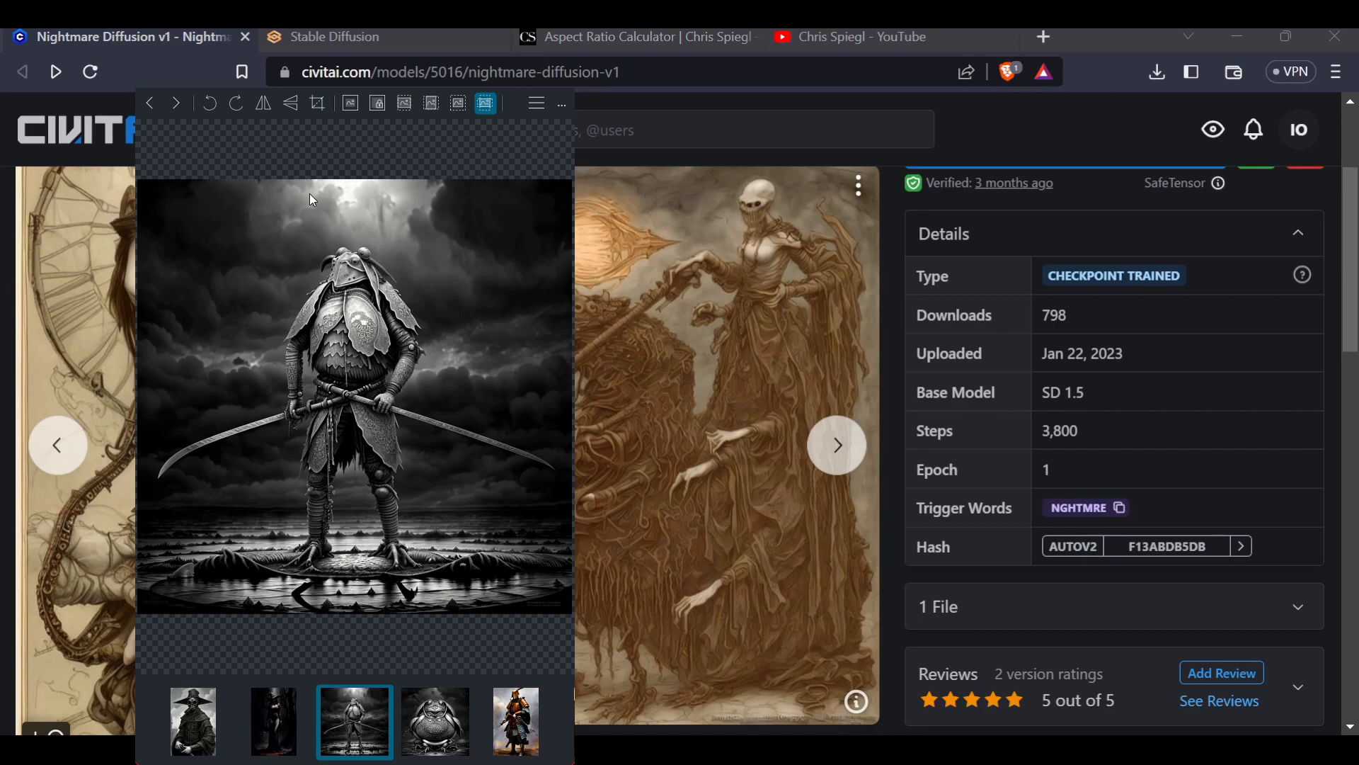
scroll(328, 183, up, 7)
scroll(334, 189, down, 4)
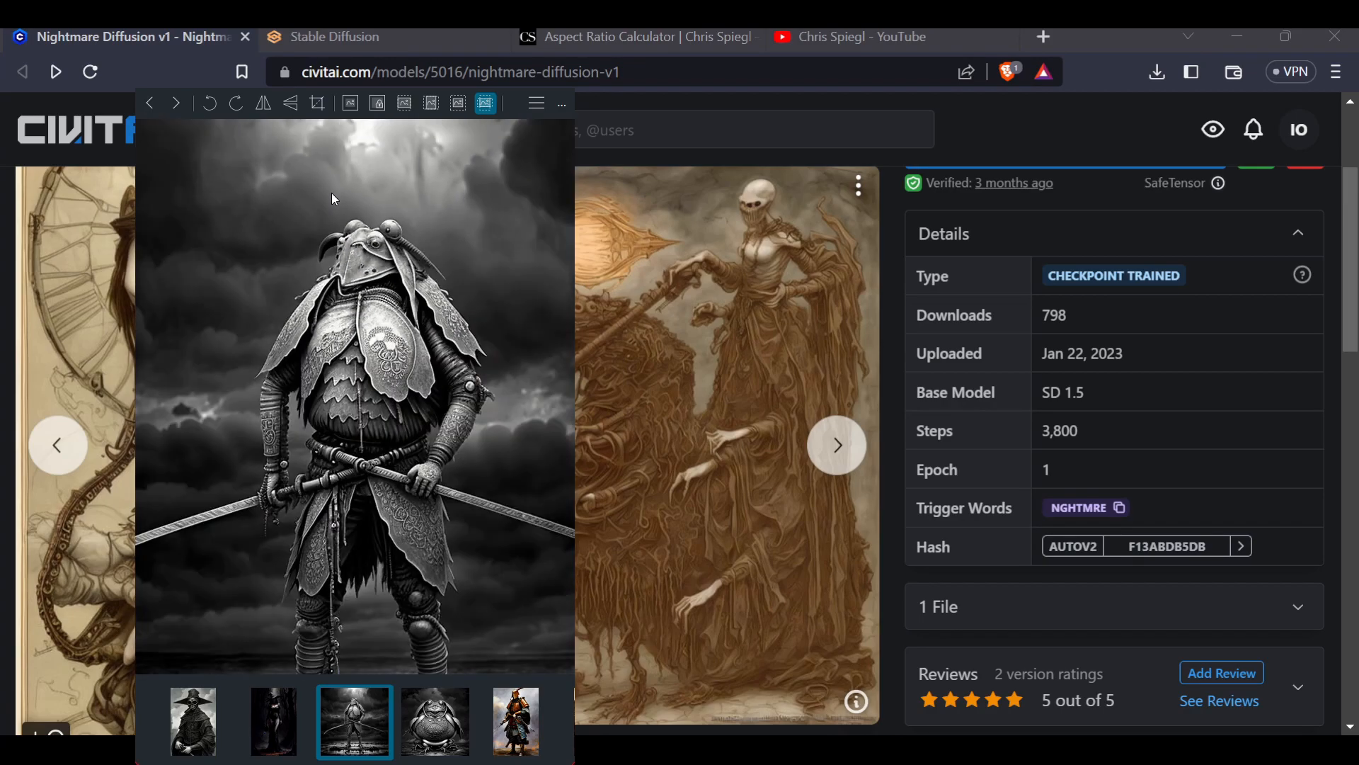
scroll(330, 193, down, 3)
click(174, 104)
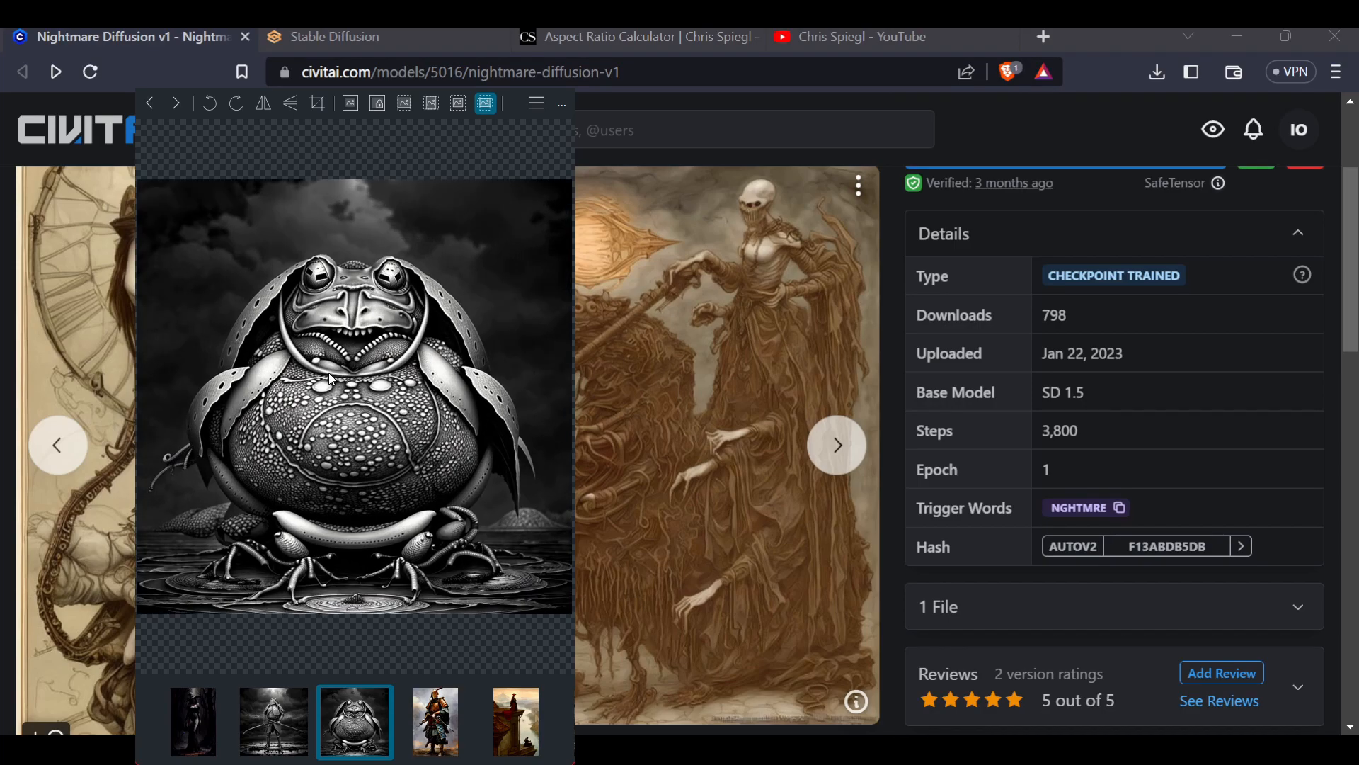
click(176, 102)
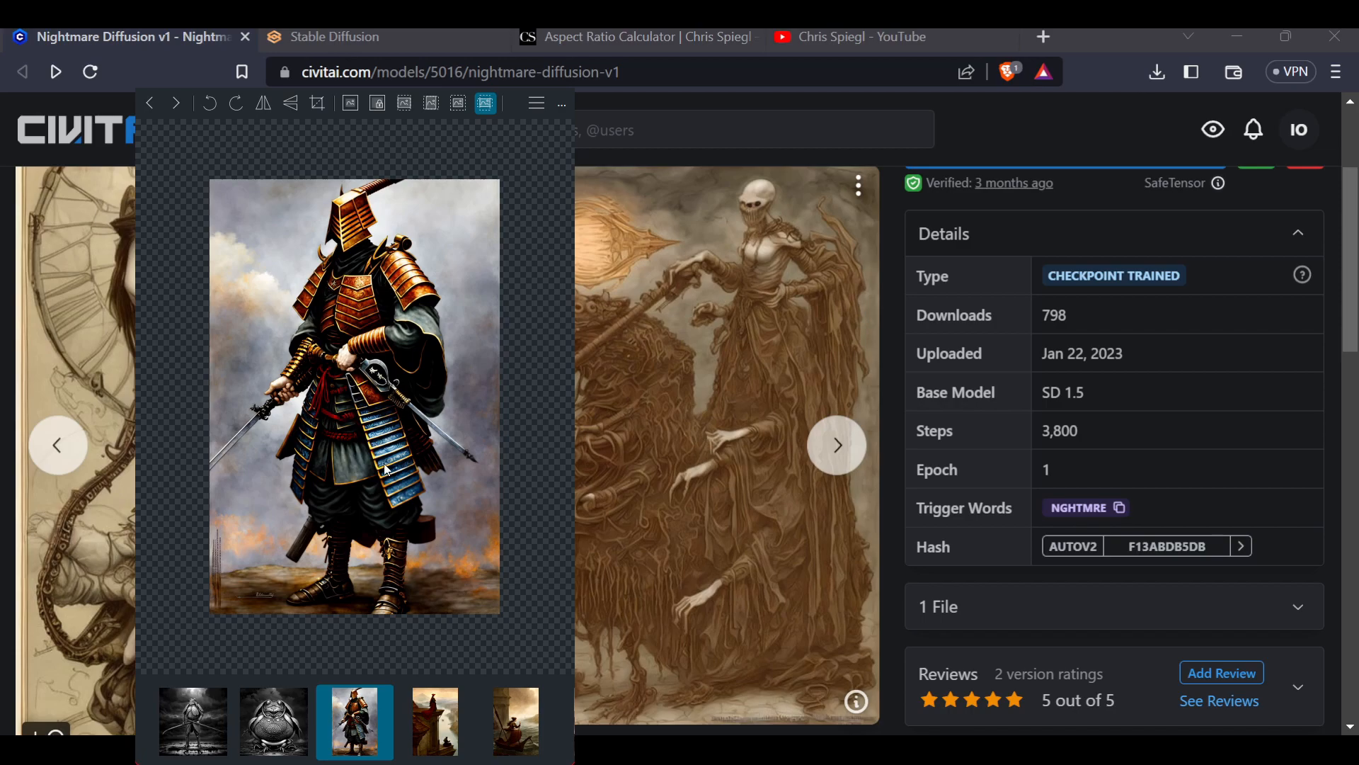
Zoom and pan across the samurai image, then move on to the next image
scroll(394, 587, up, 5)
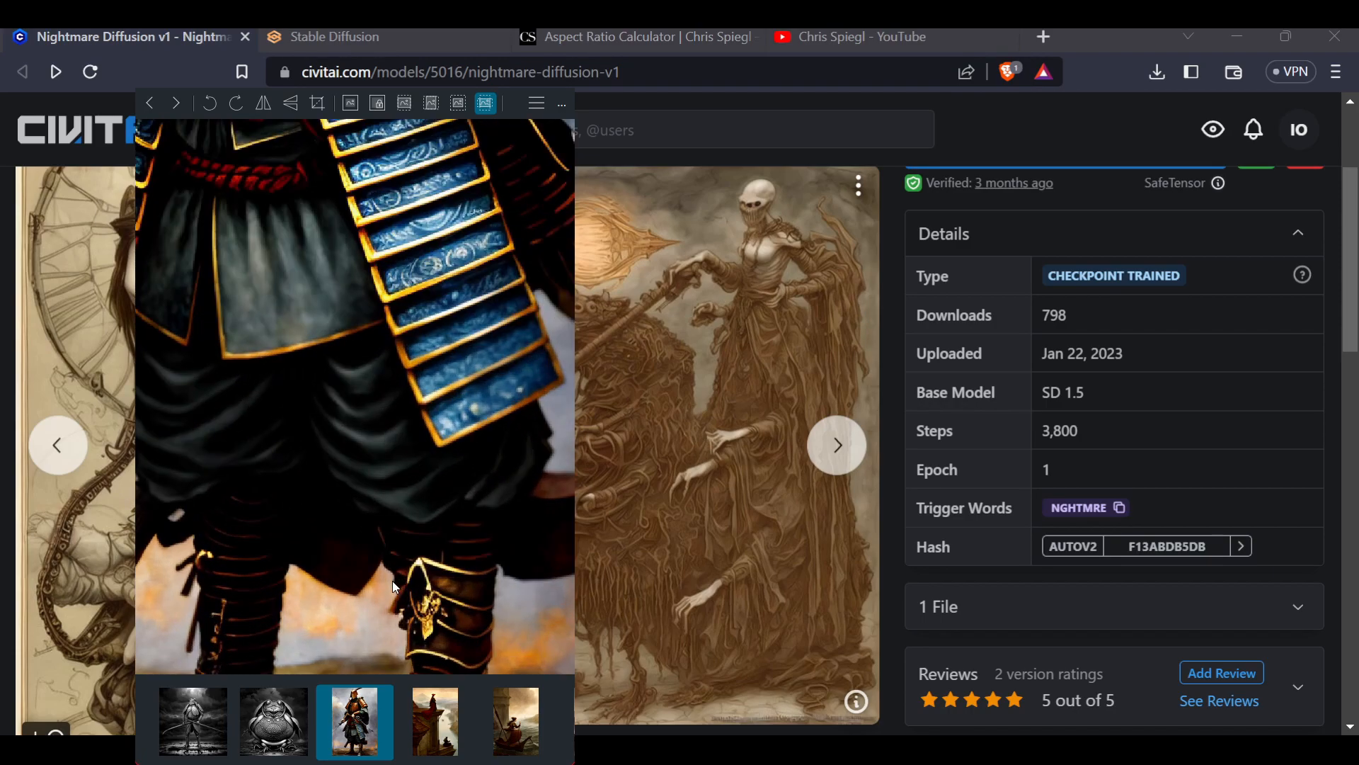
drag(381, 381, 489, 515)
mouse_move(474, 763)
mouse_down()
mouse_move(475, 404)
mouse_move(474, 757)
mouse_up()
scroll(356, 239, down, 5)
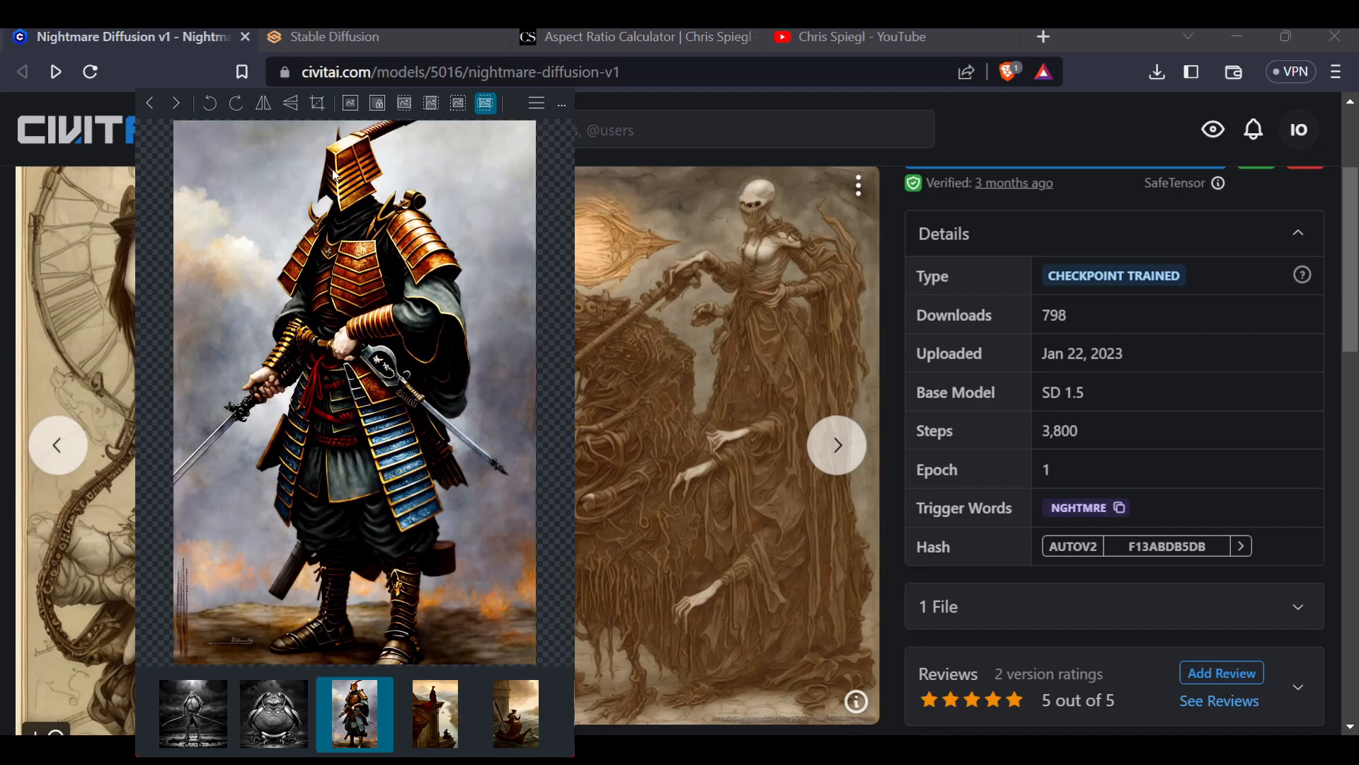
scroll(340, 143, up, 5)
scroll(347, 146, down, 4)
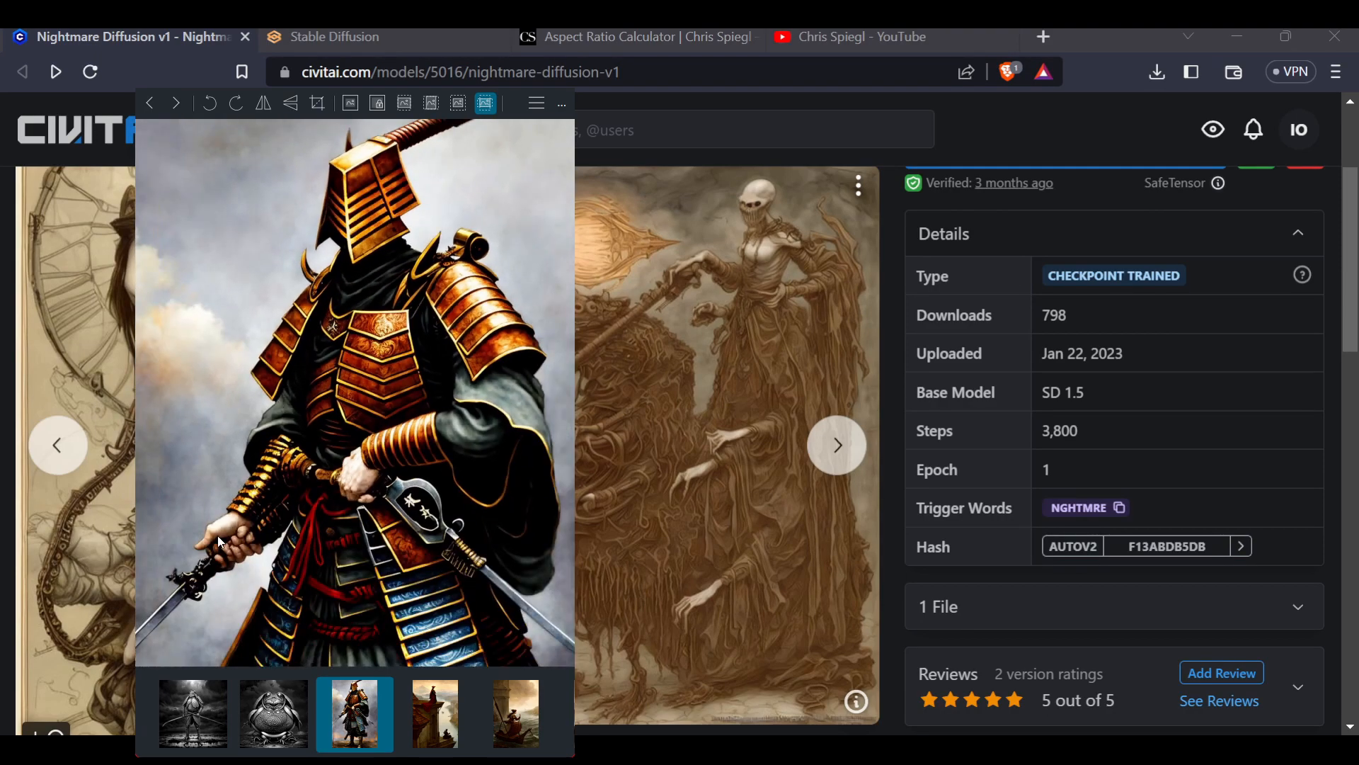
scroll(223, 531, up, 4)
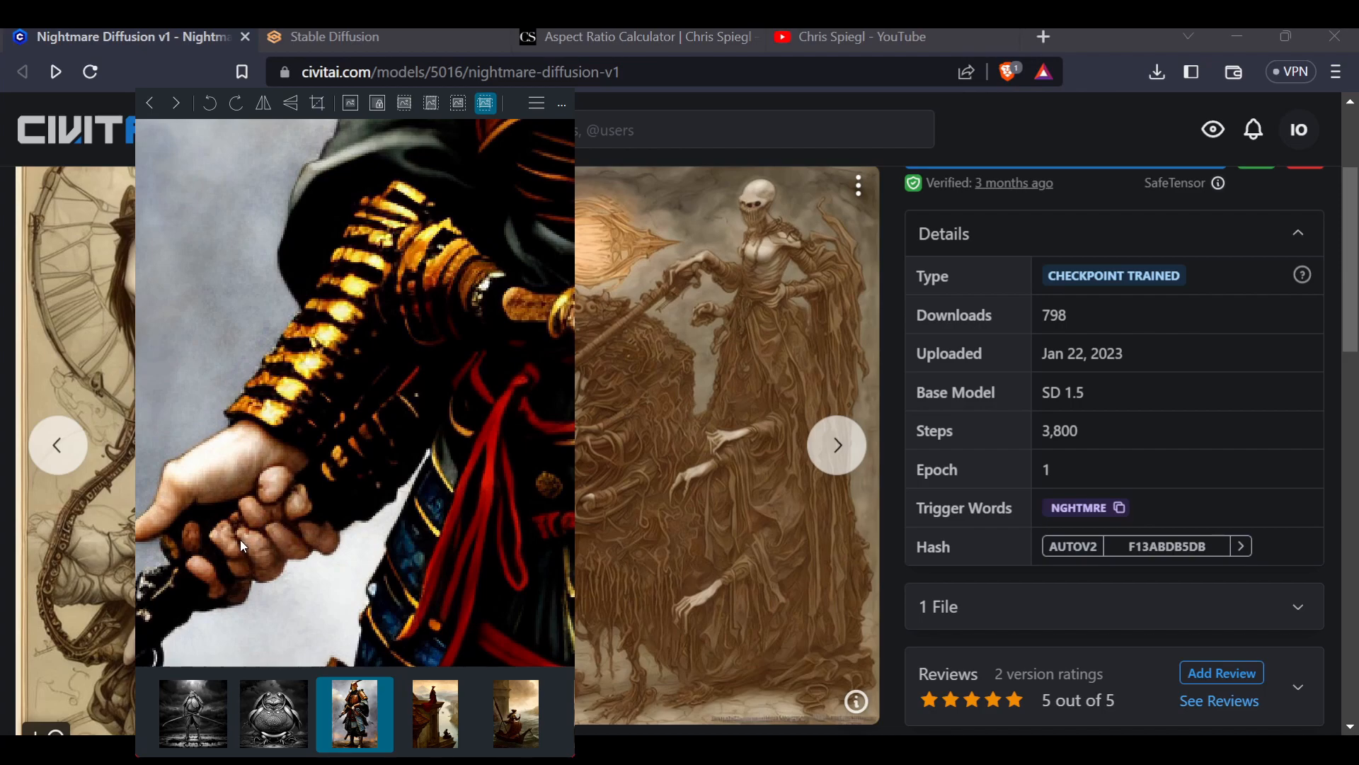
scroll(232, 516, down, 4)
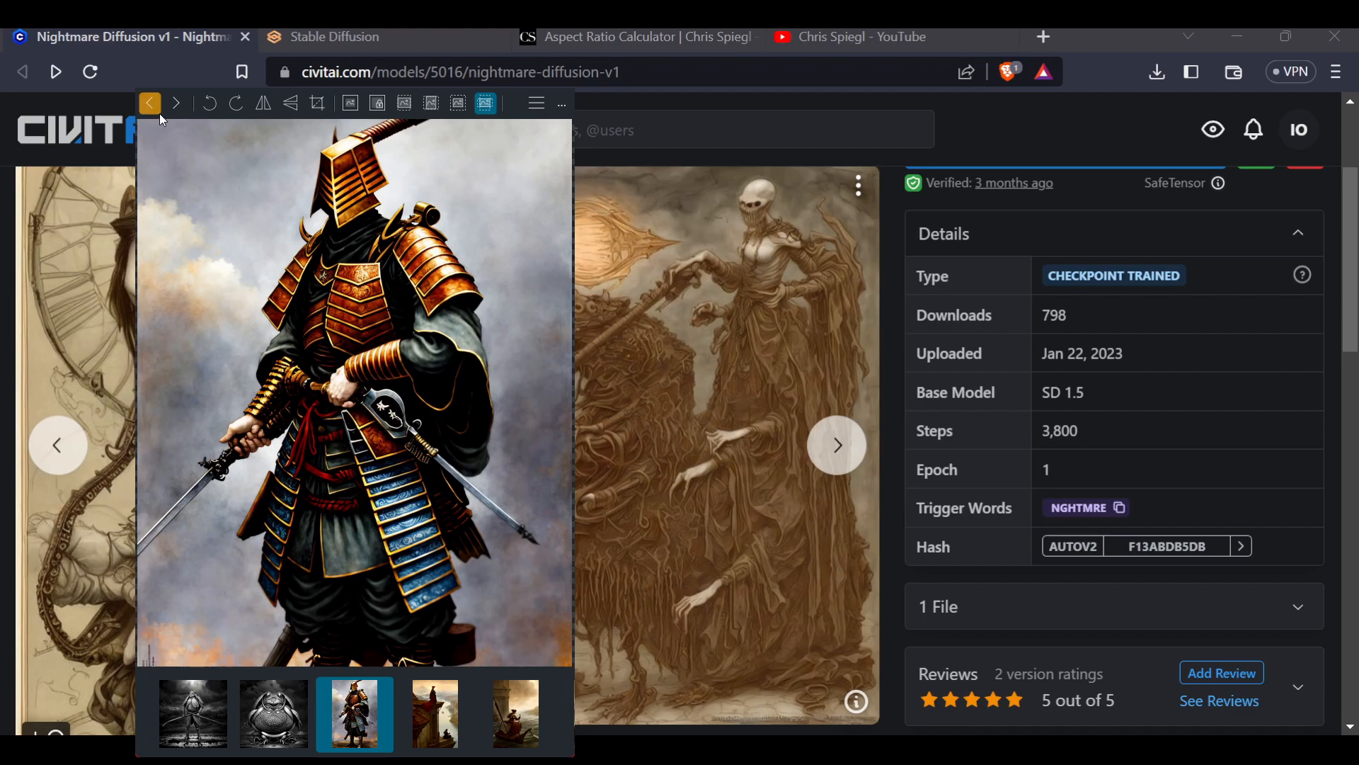
click(176, 104)
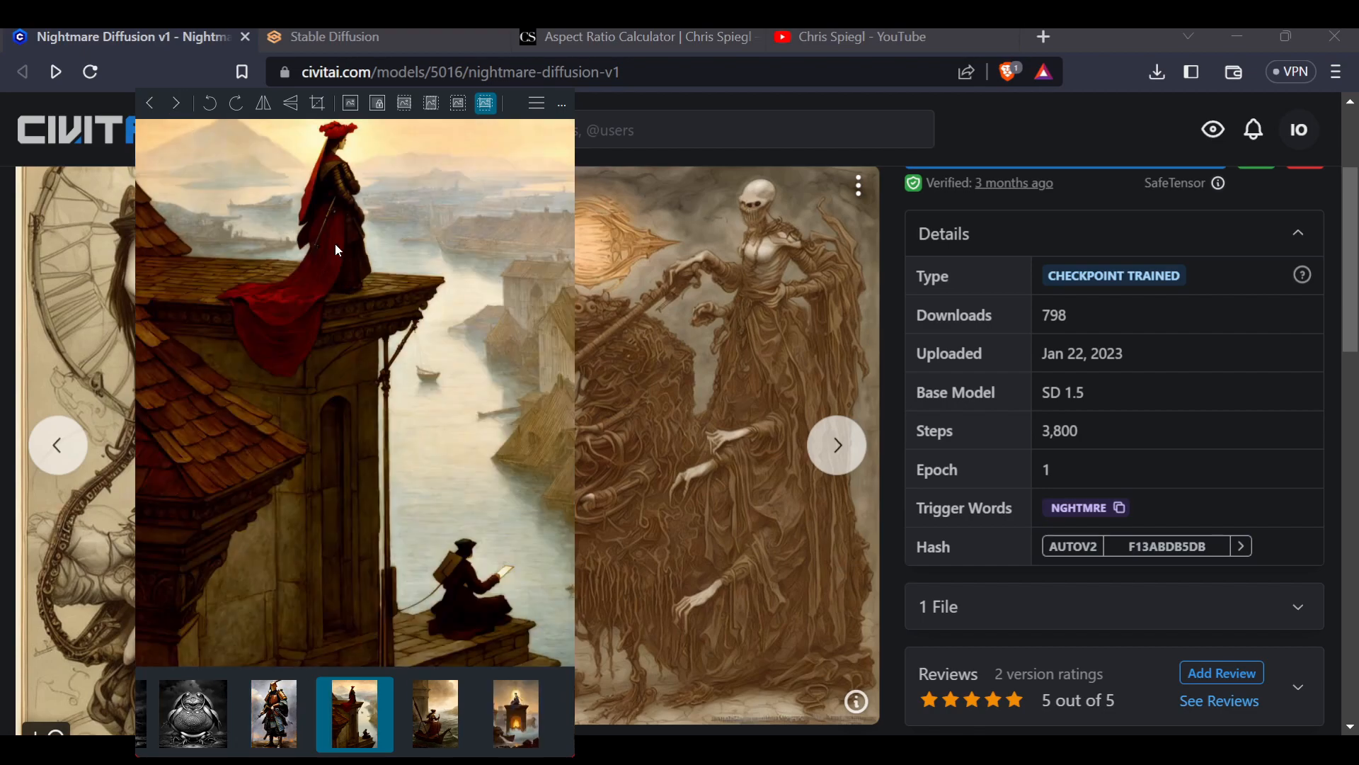
Zoom and pan across the rooftop image with the woman in red to inspect its details
scroll(347, 297, down, 3)
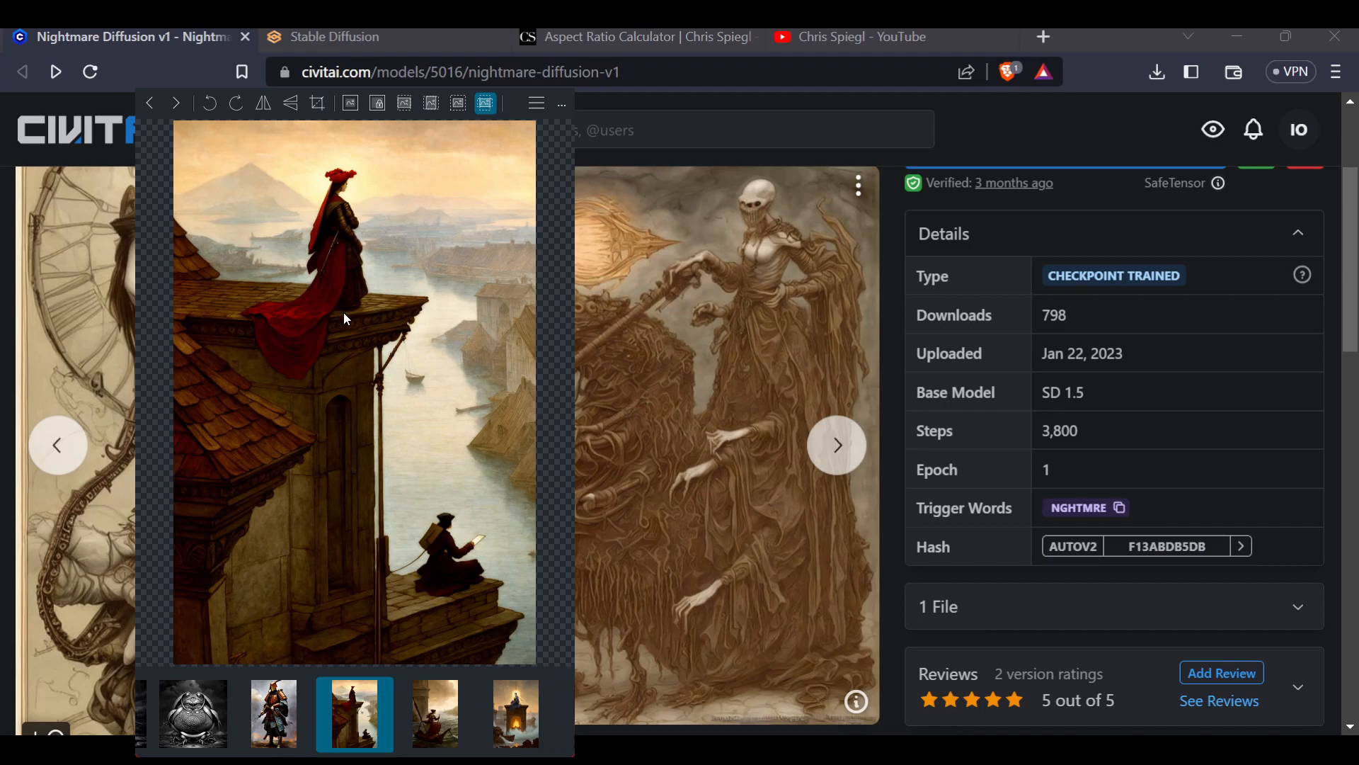
scroll(347, 336, up, 5)
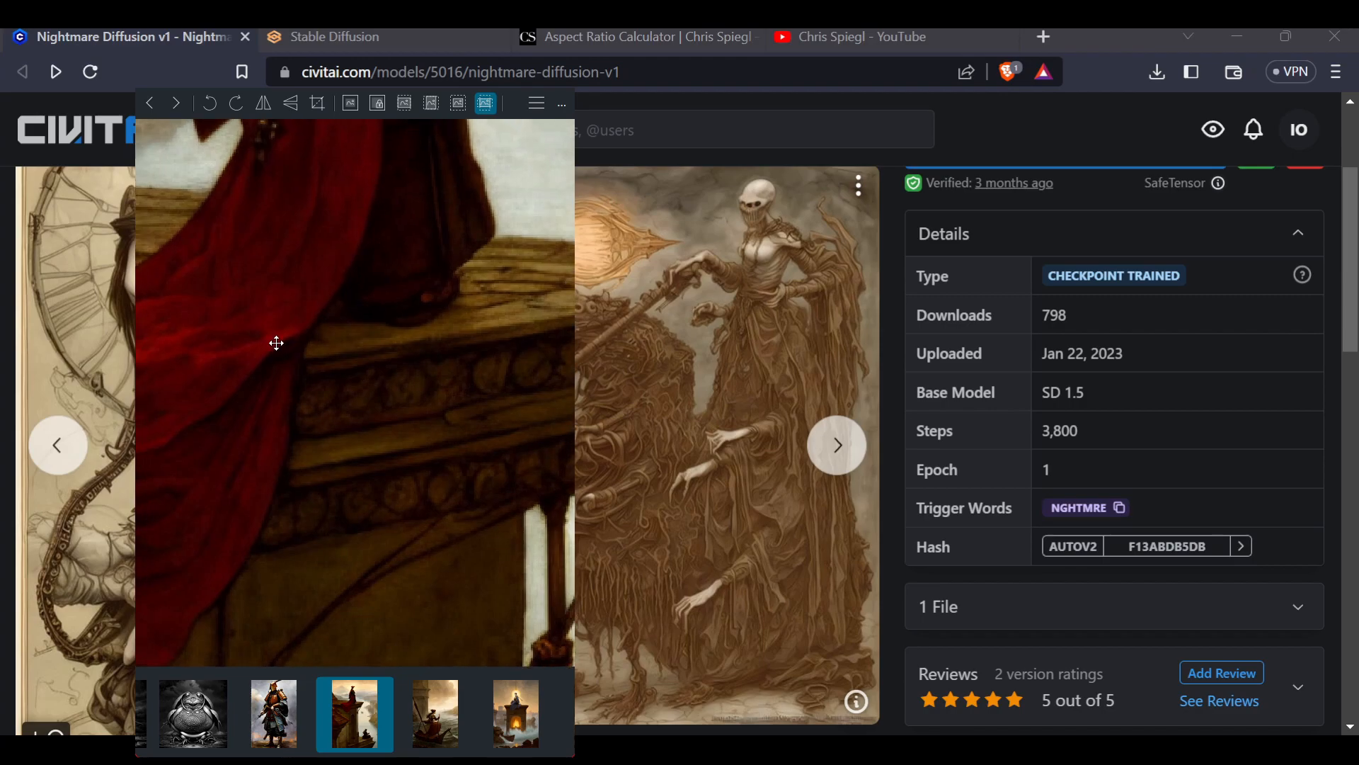
drag(525, 318, 514, 325)
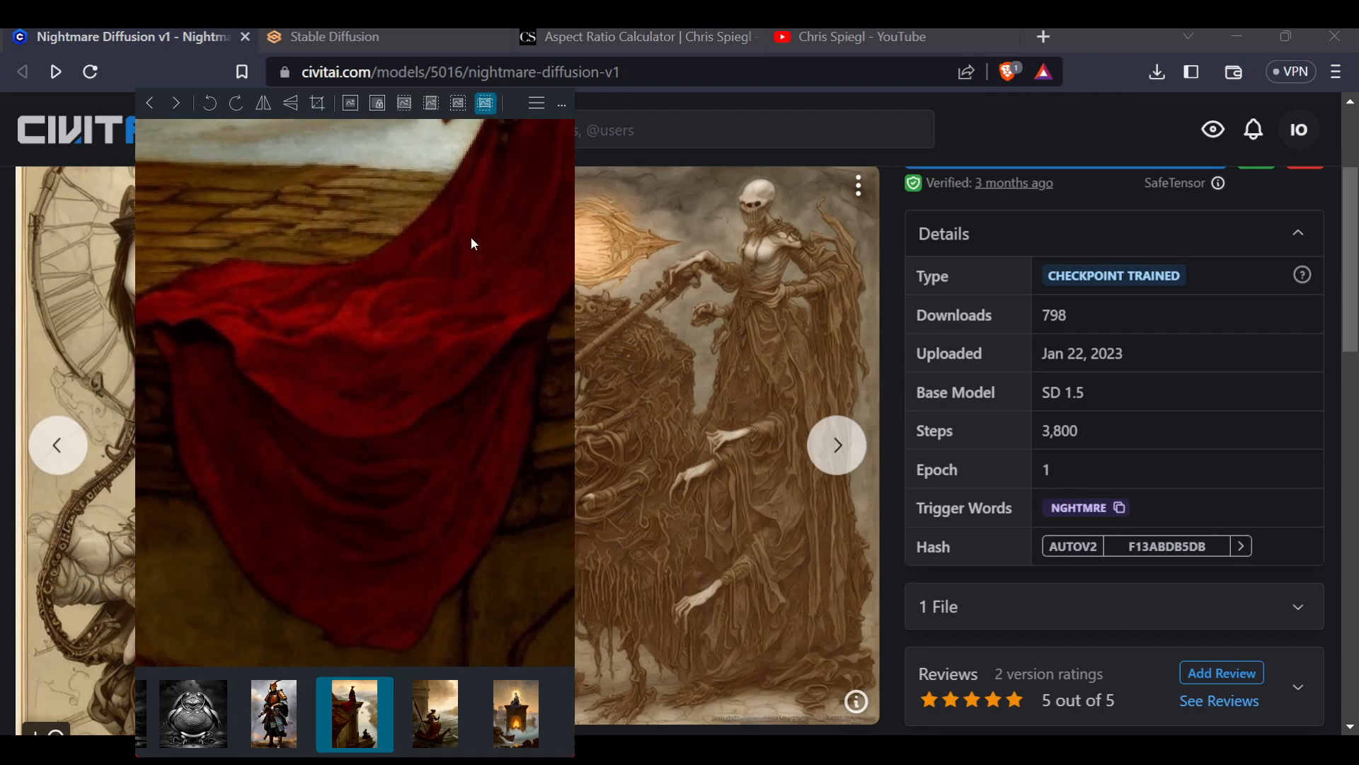
scroll(382, 318, down, 4)
scroll(219, 391, up, 6)
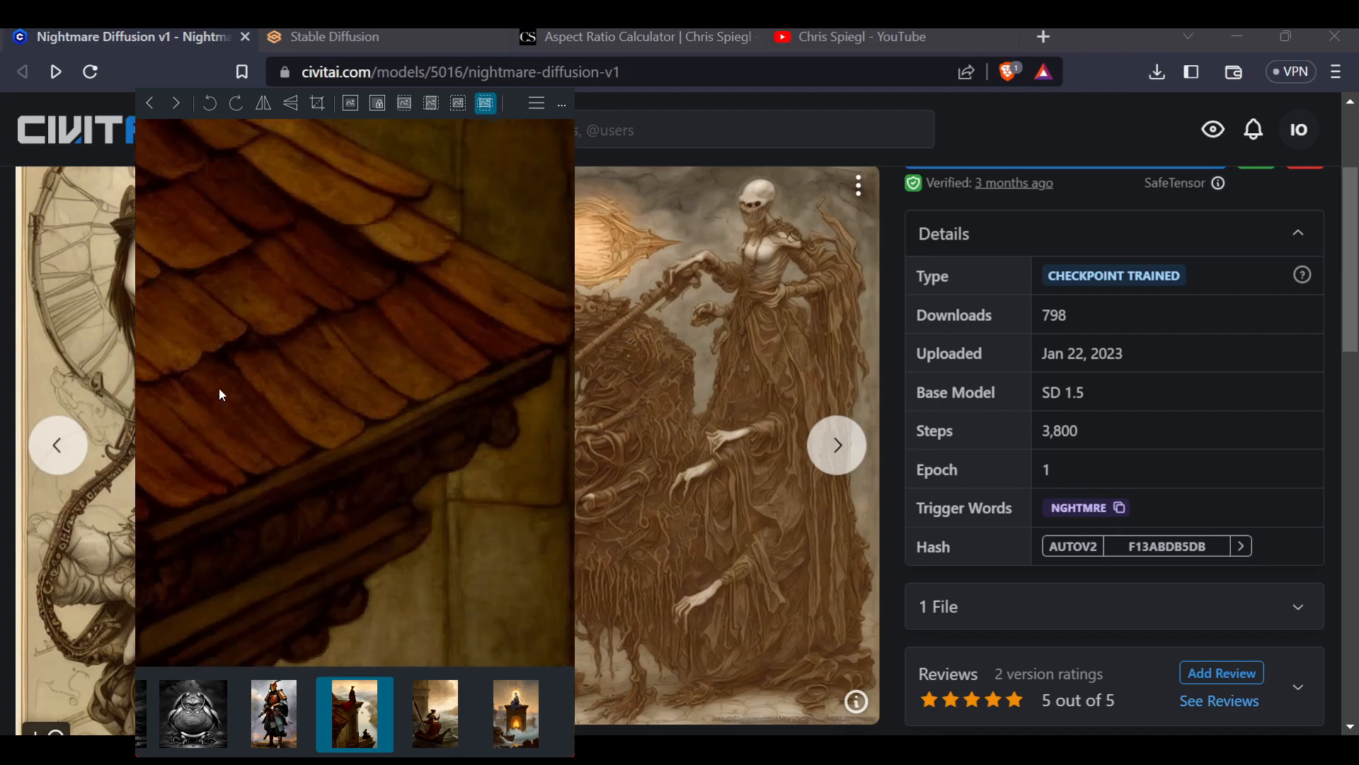
scroll(357, 443, down, 5)
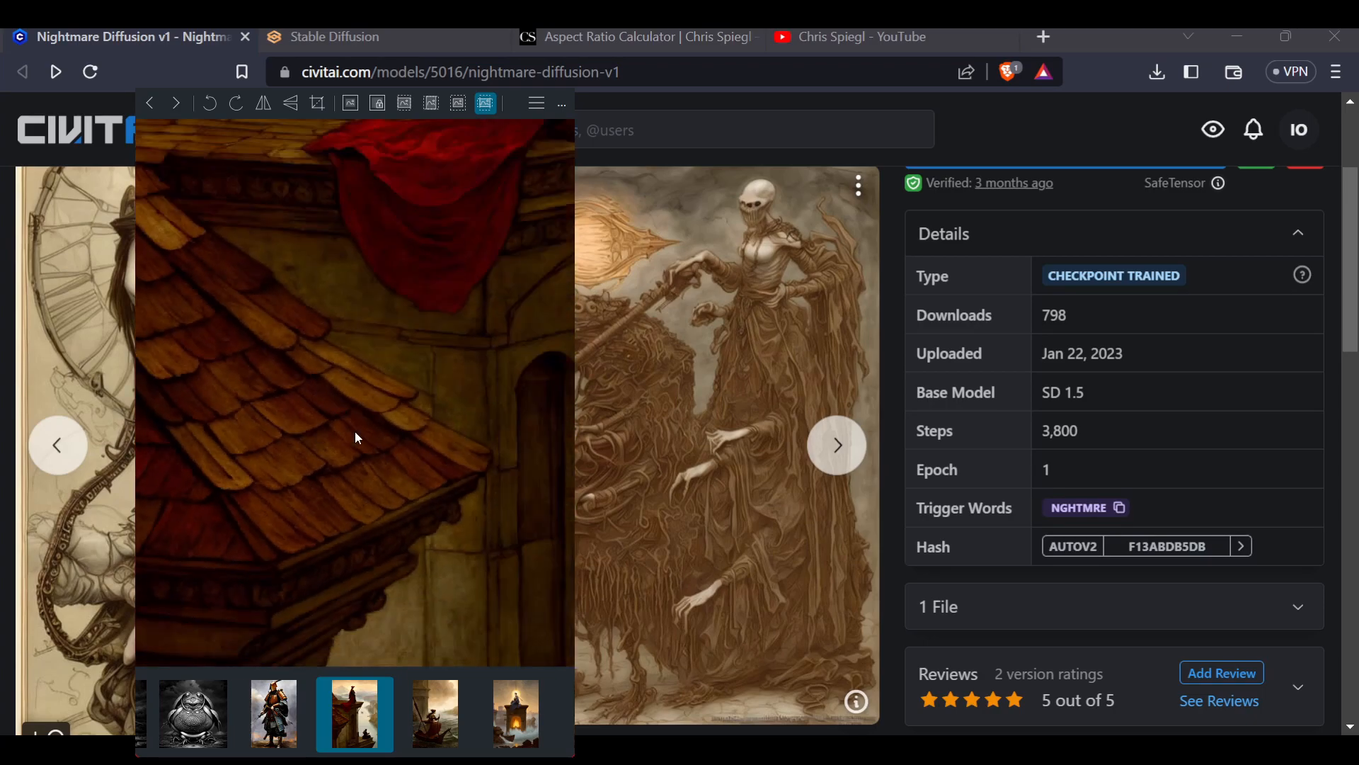
scroll(453, 556, up, 5)
drag(469, 549, 269, 531)
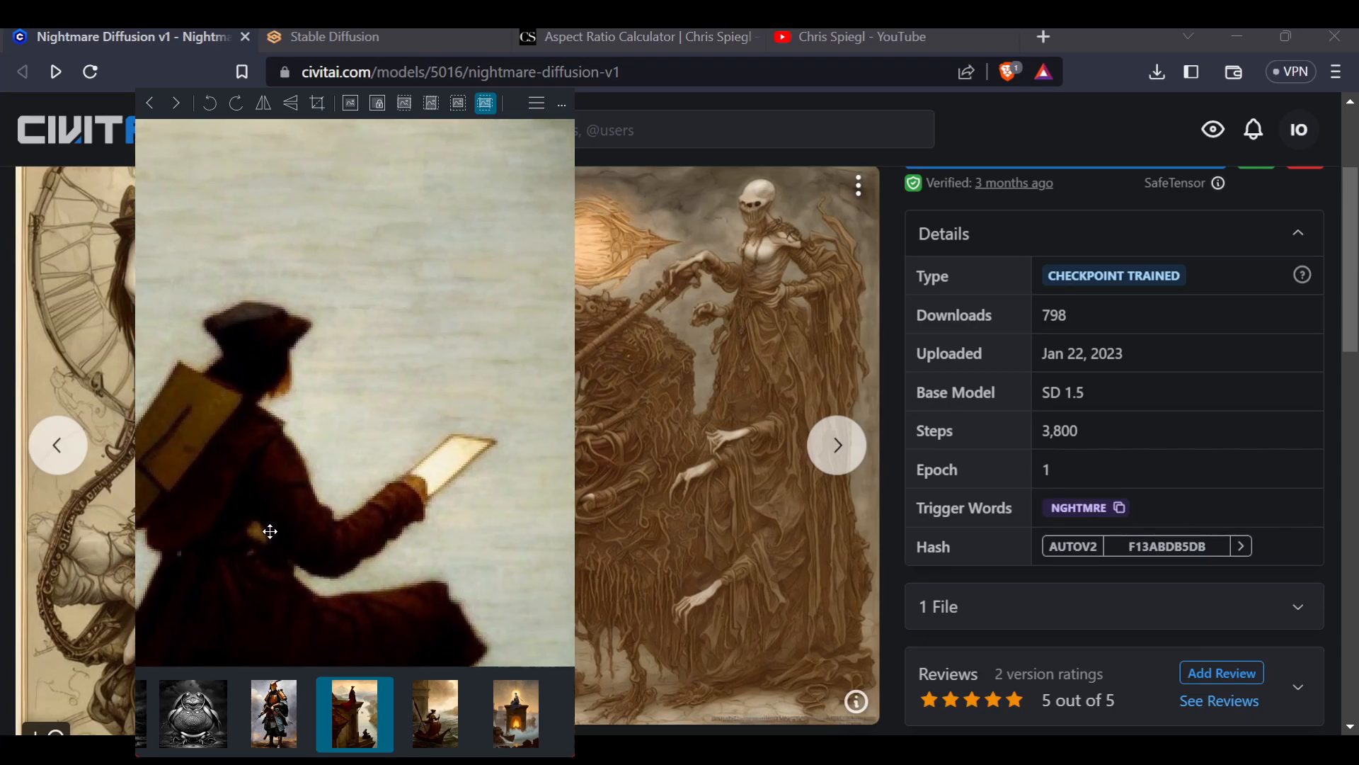
scroll(452, 503, down, 5)
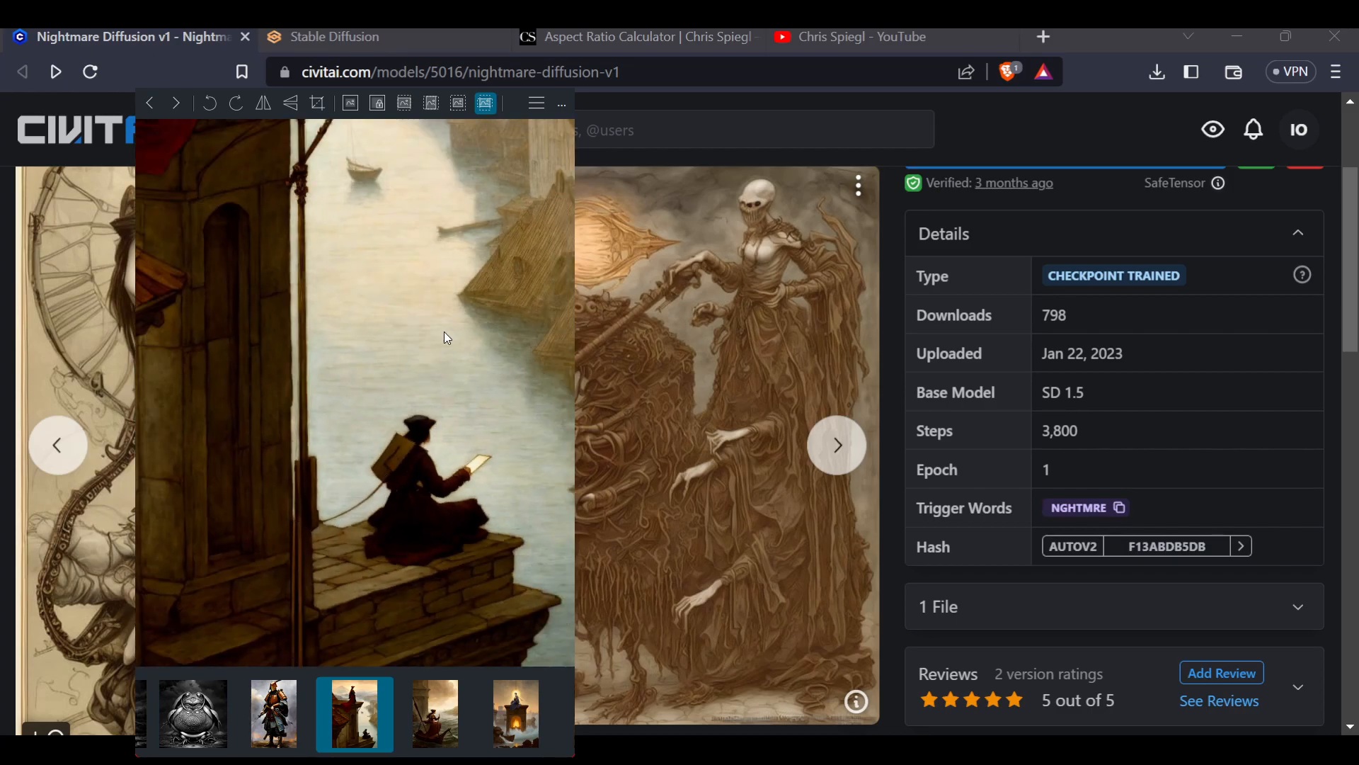
scroll(446, 341, down, 4)
scroll(405, 352, up, 1)
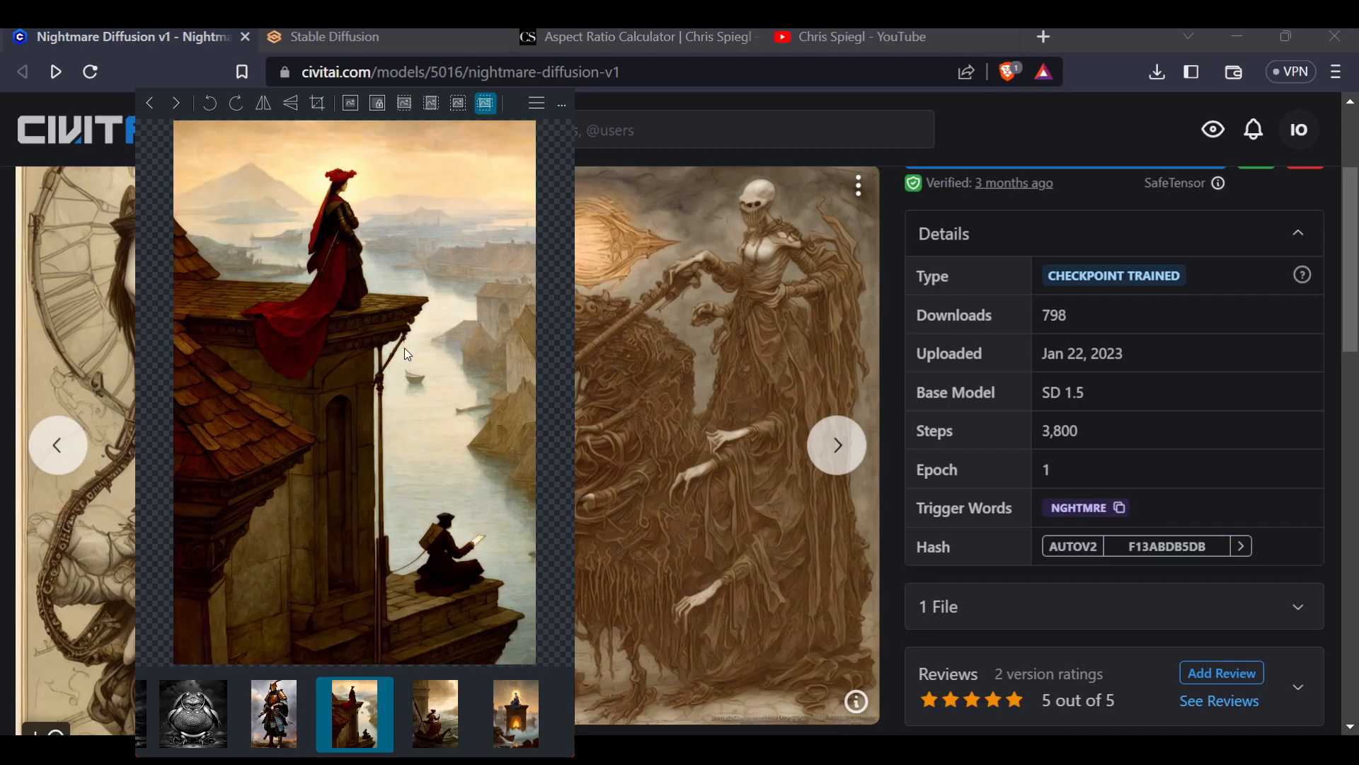
Step forward through the following sample images in the viewer
click(170, 104)
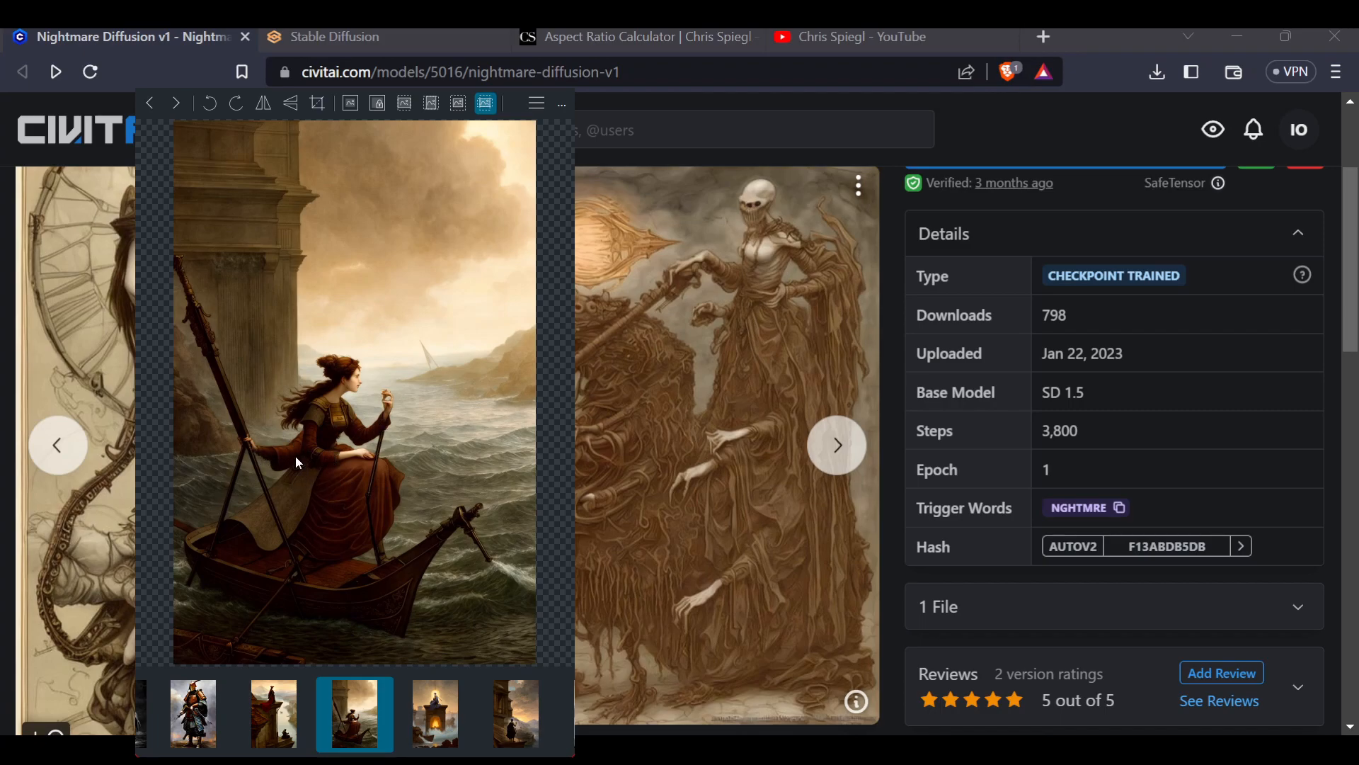
click(175, 104)
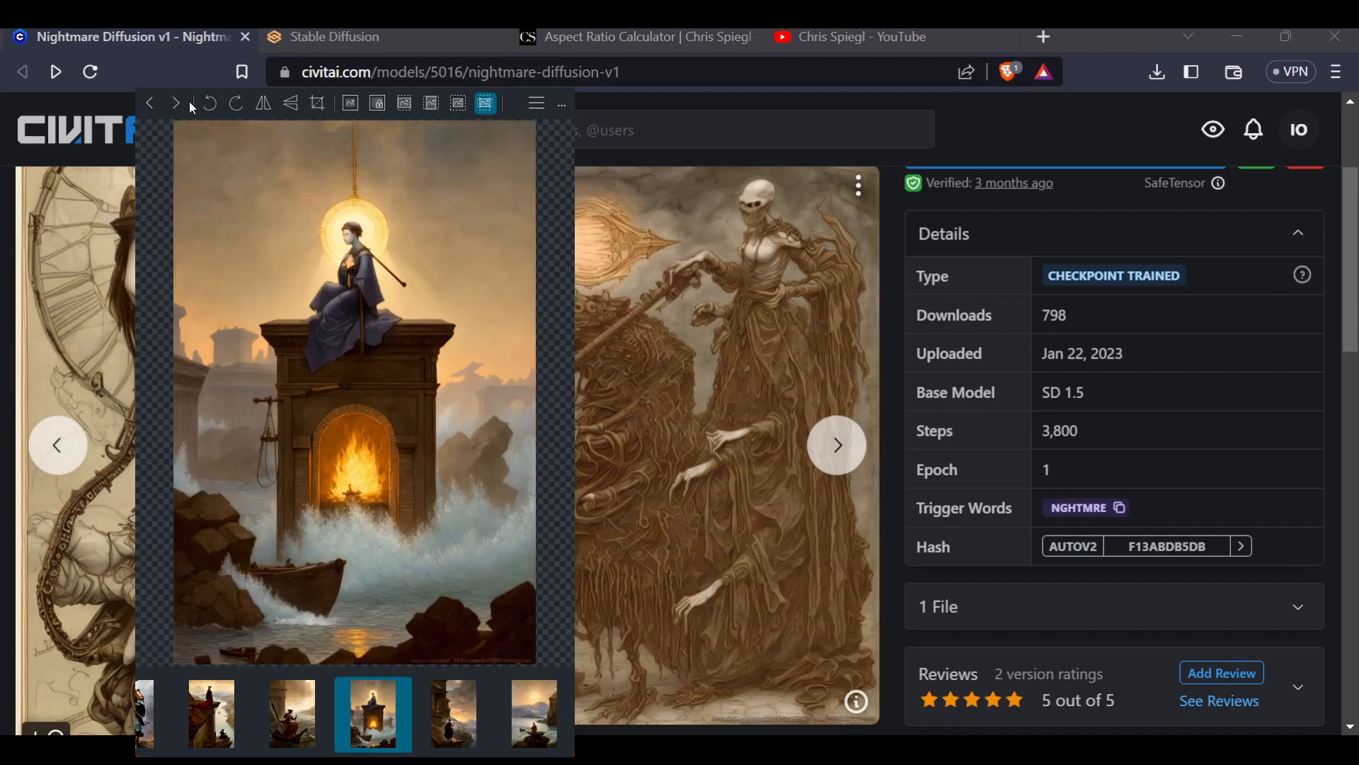
click(191, 107)
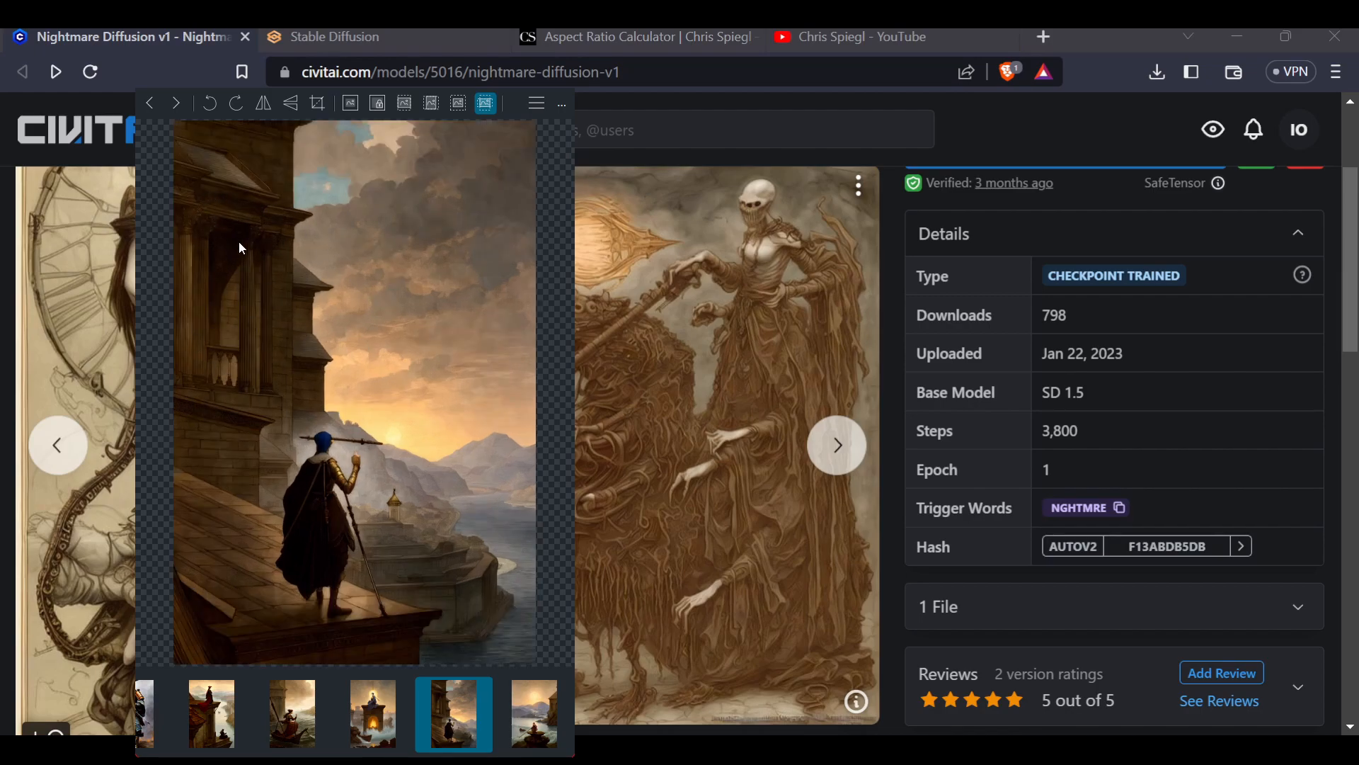
click(174, 107)
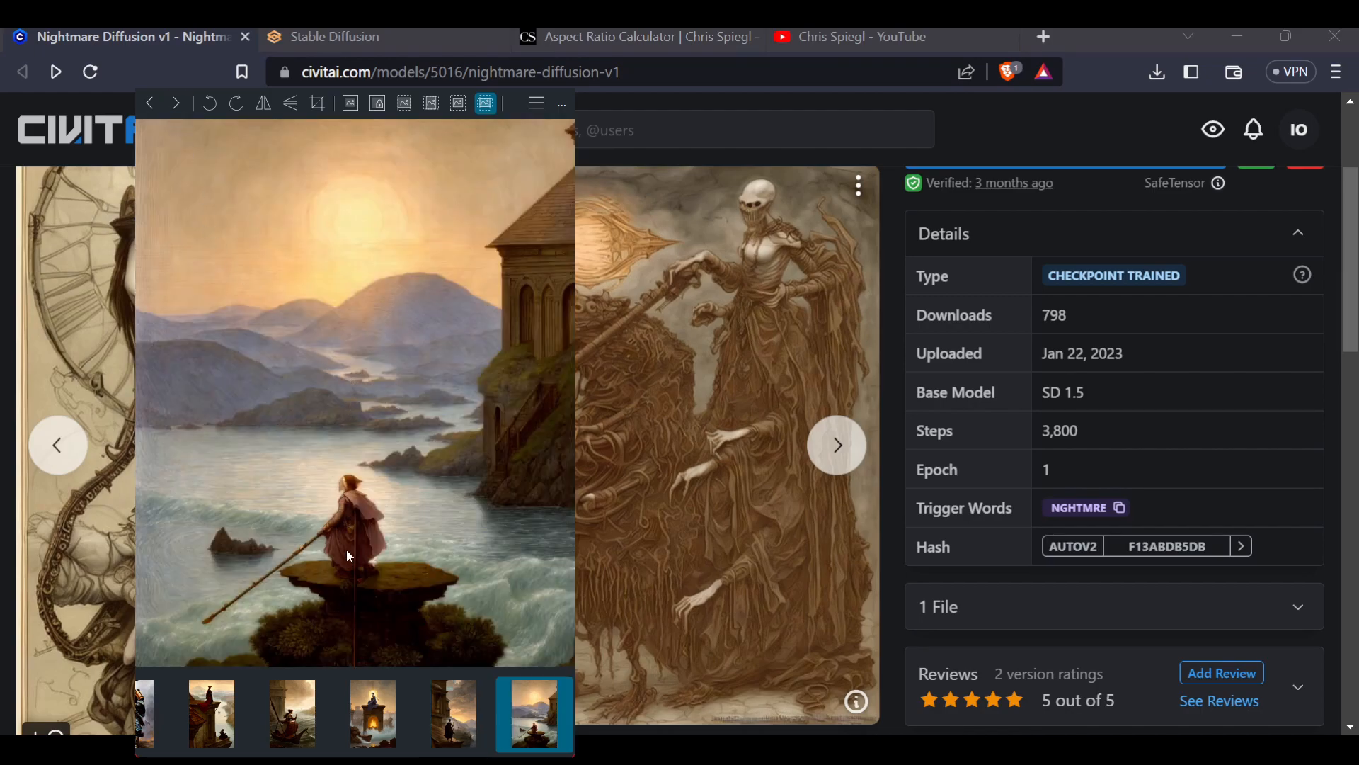
click(175, 103)
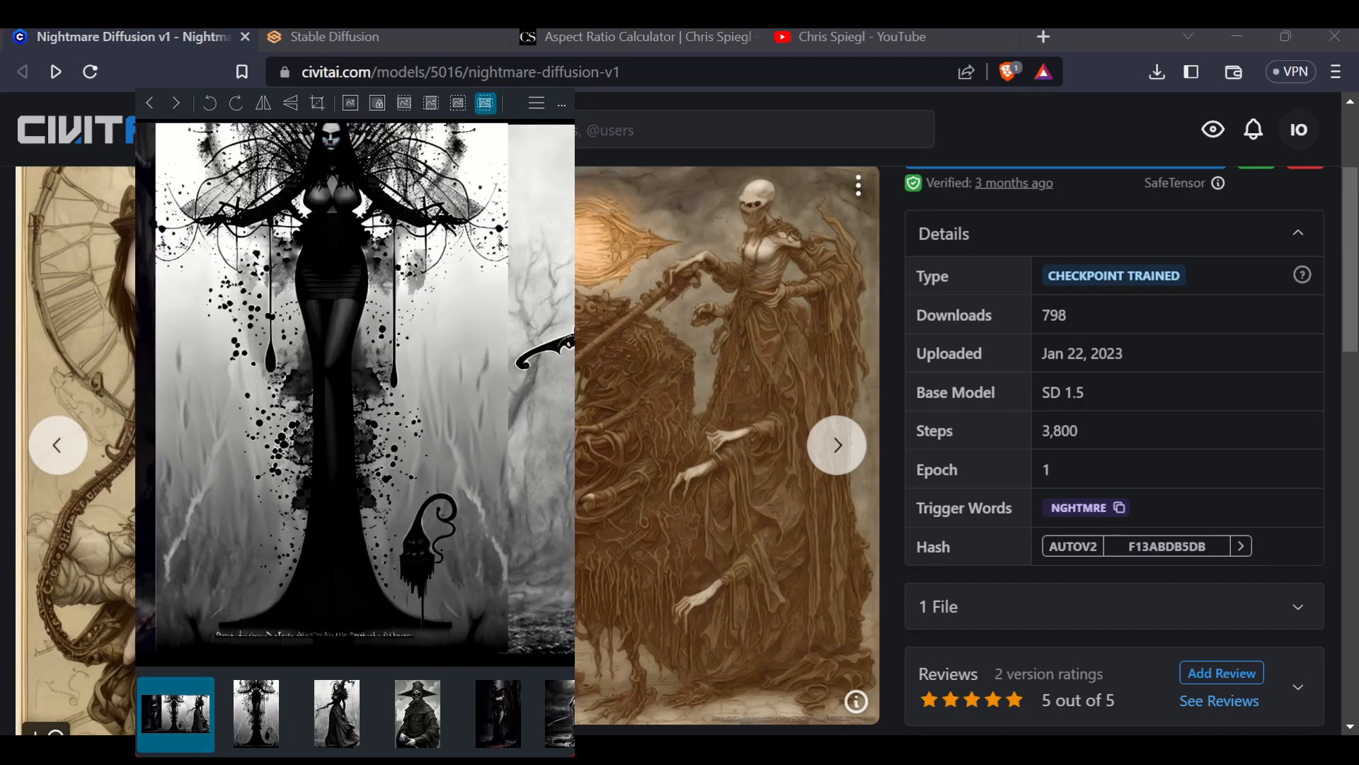
Step back through the images to the rooftop image and close the image viewer
click(142, 110)
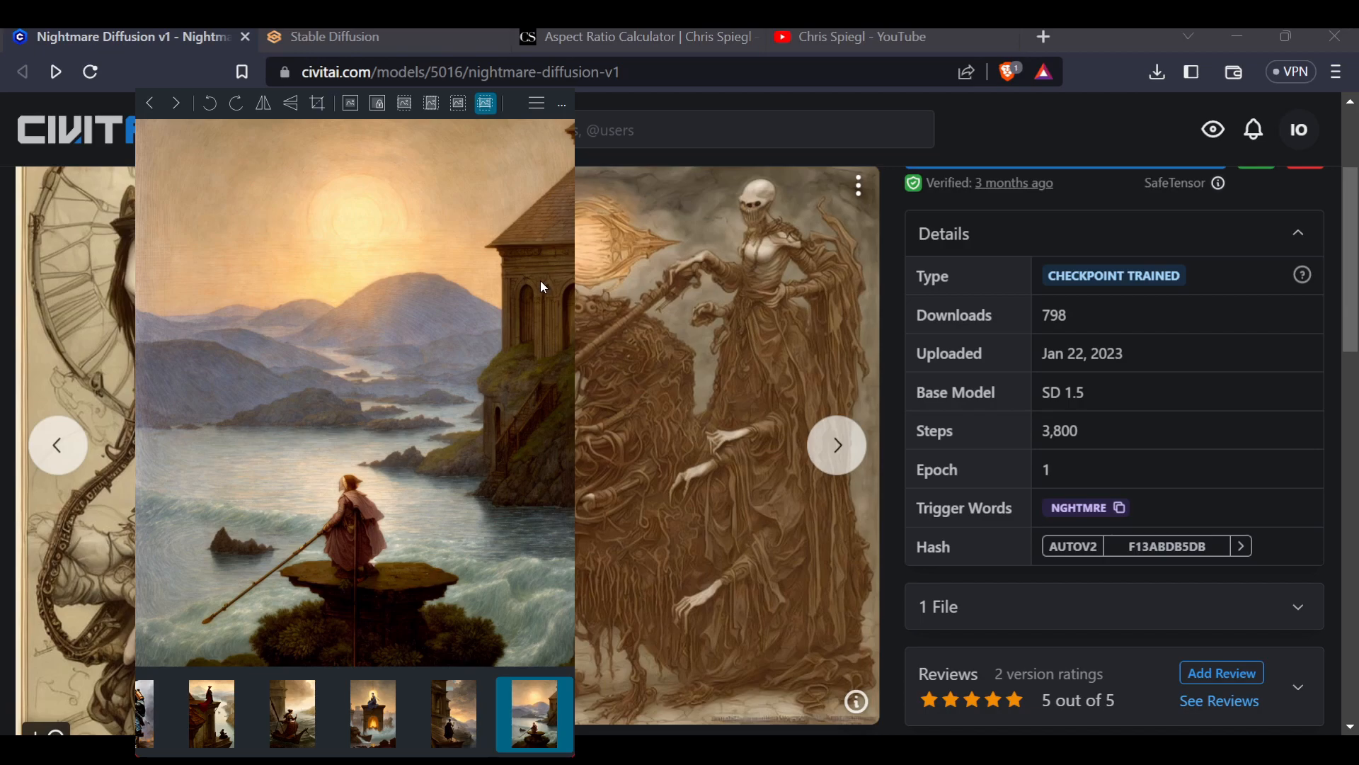
click(150, 105)
click(150, 105)
click(149, 105)
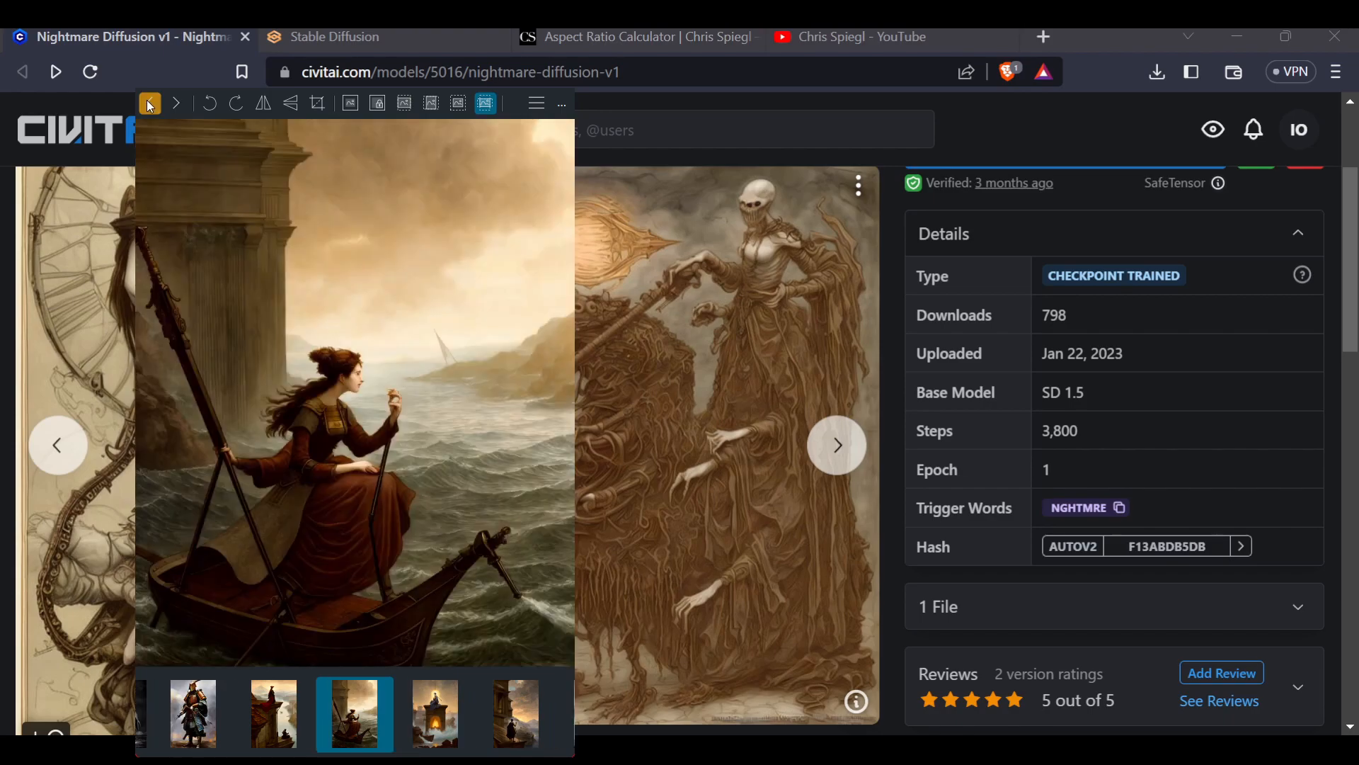
click(147, 104)
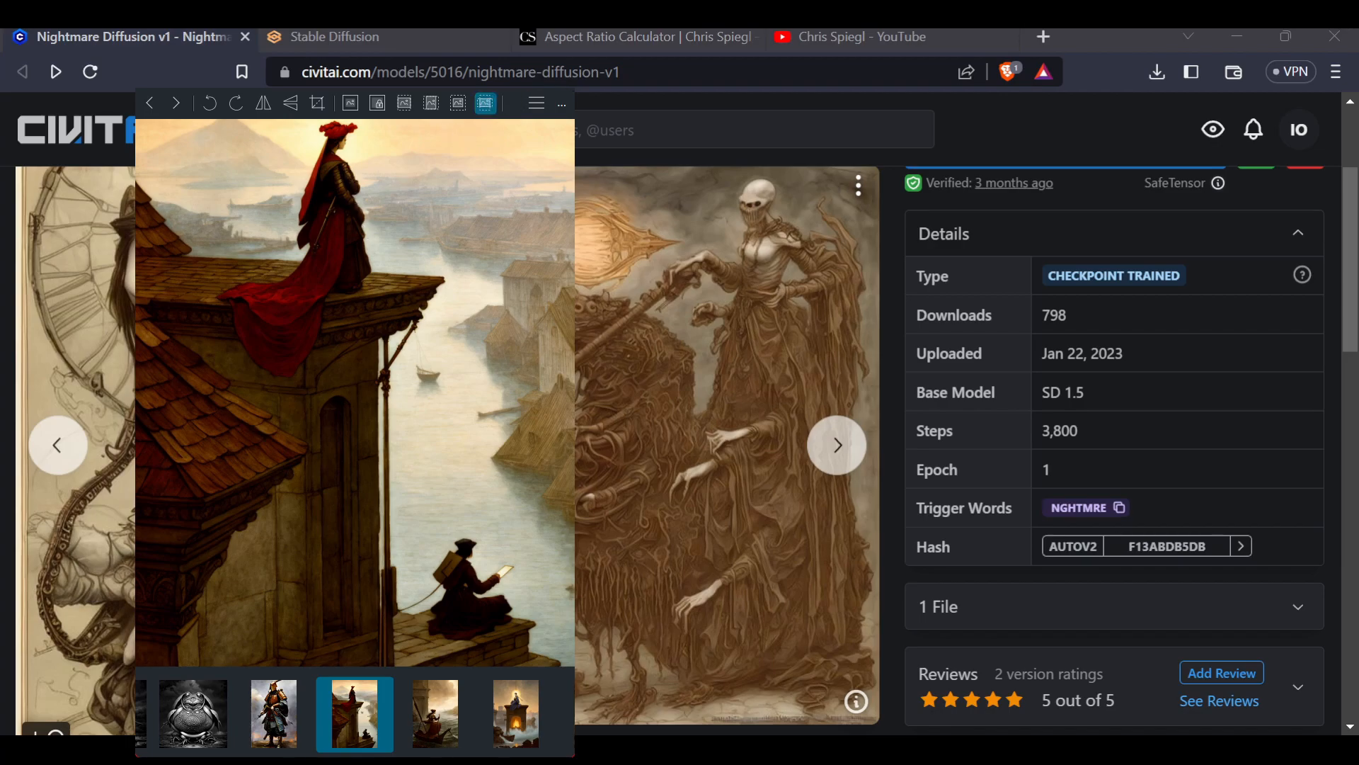
key(Escape)
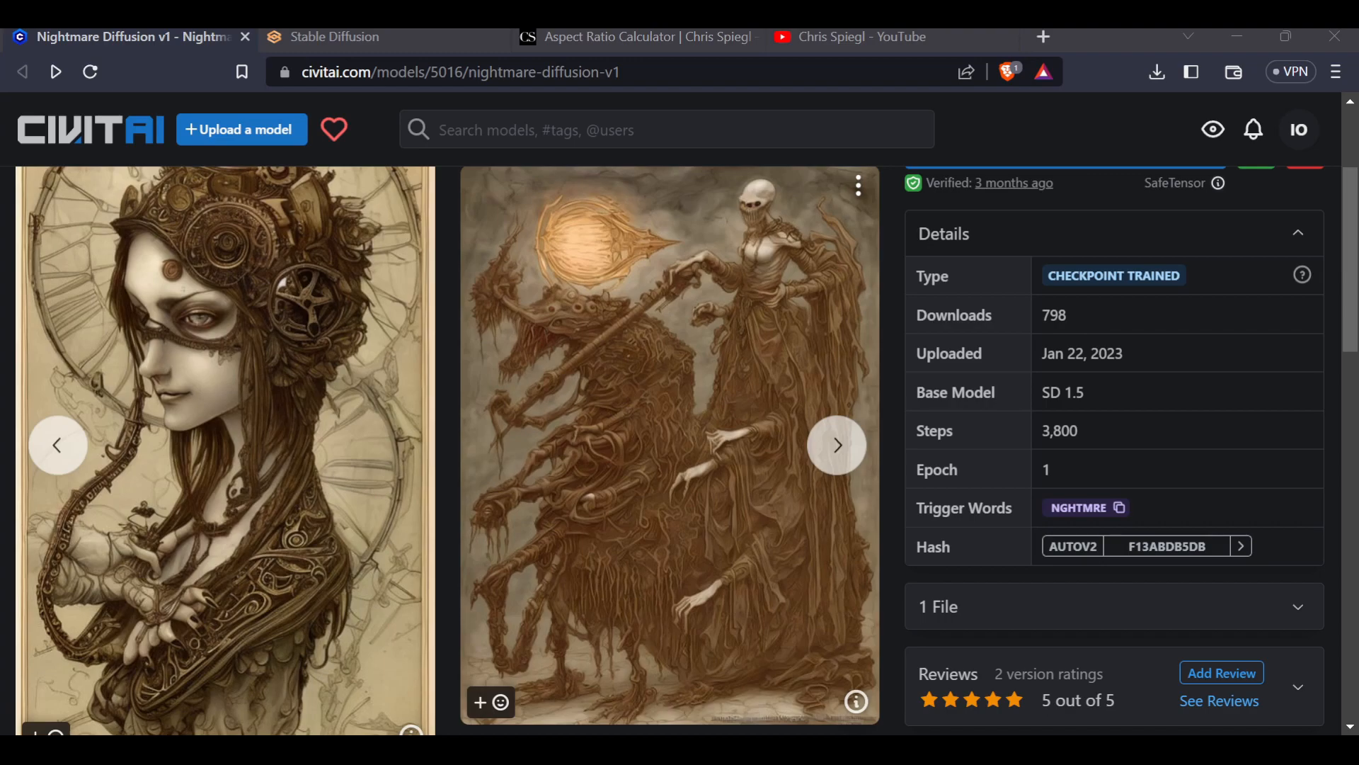
Switch to the Stable Diffusion tab and read through the PNG Info parameters of the witch image
click(333, 36)
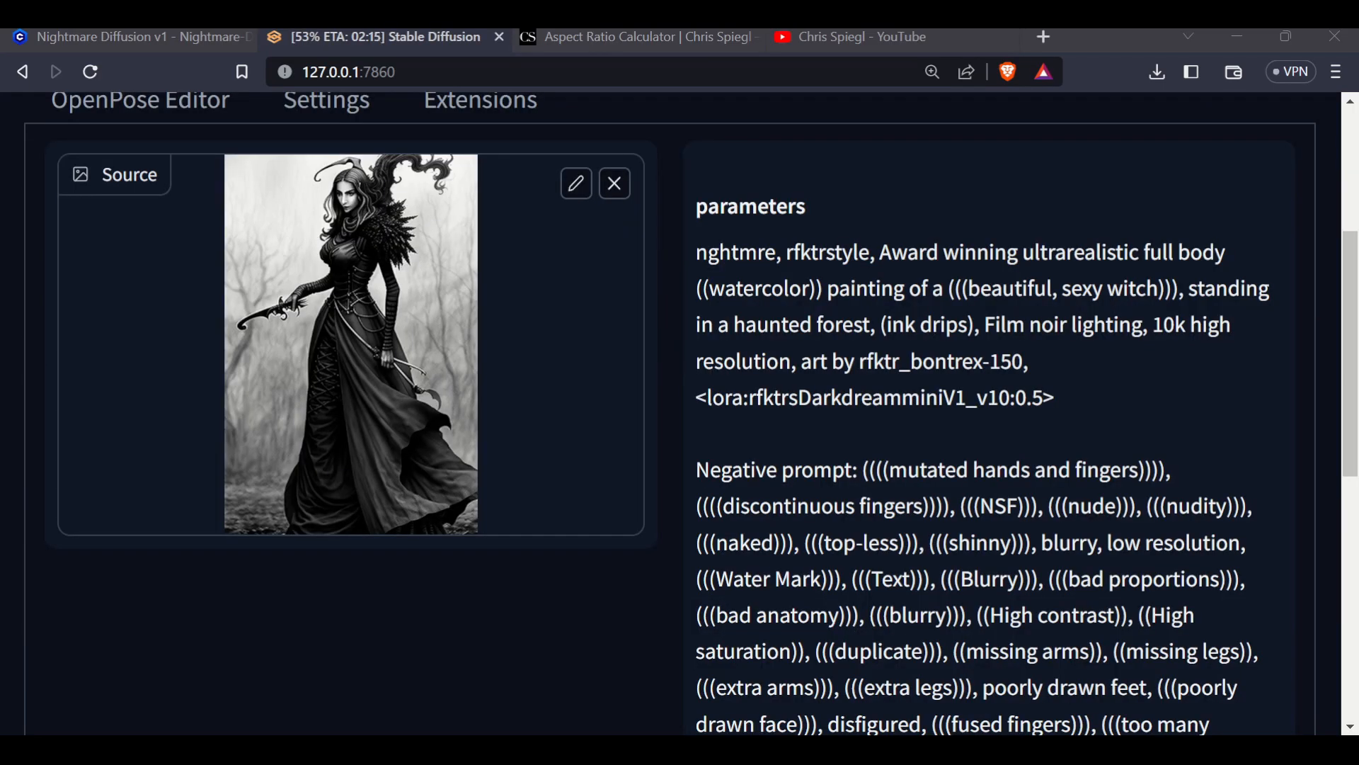
scroll(670, 425, up, 5)
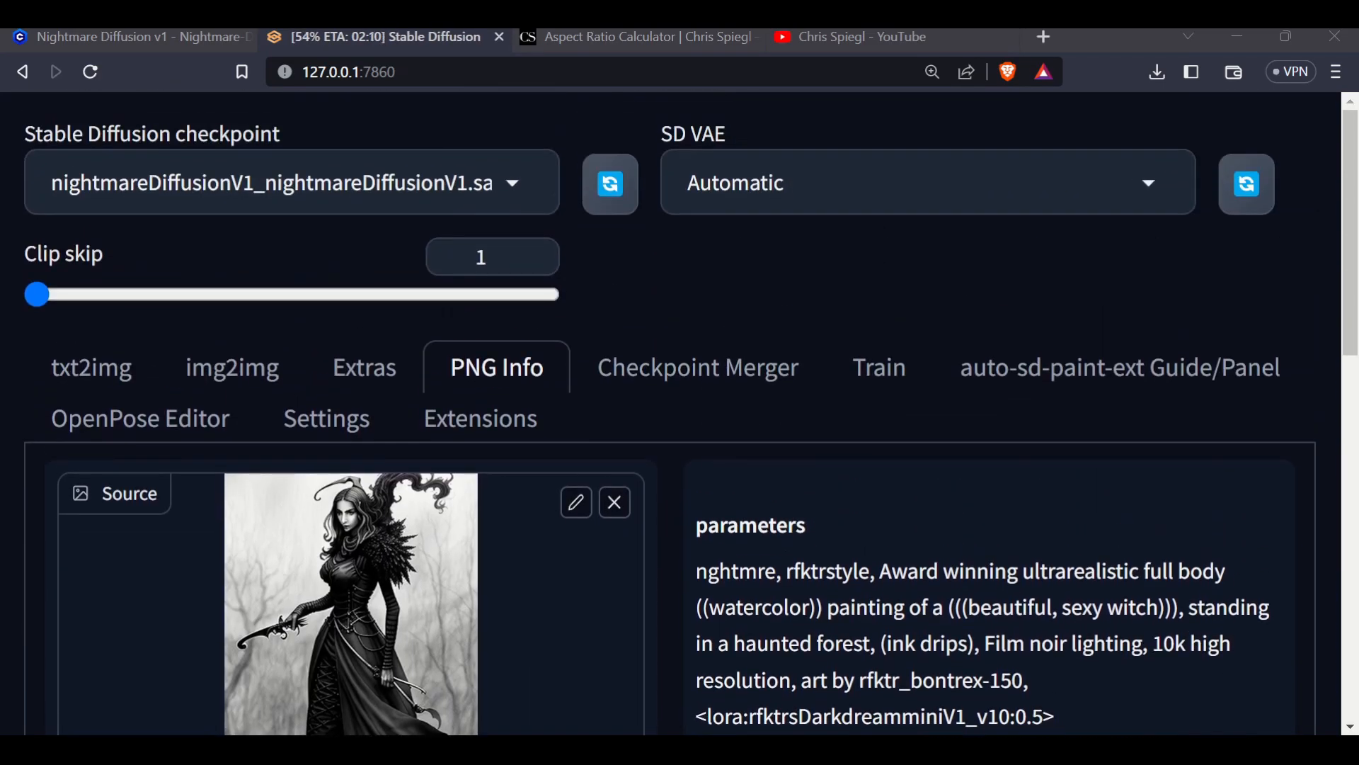
scroll(670, 425, down, 5)
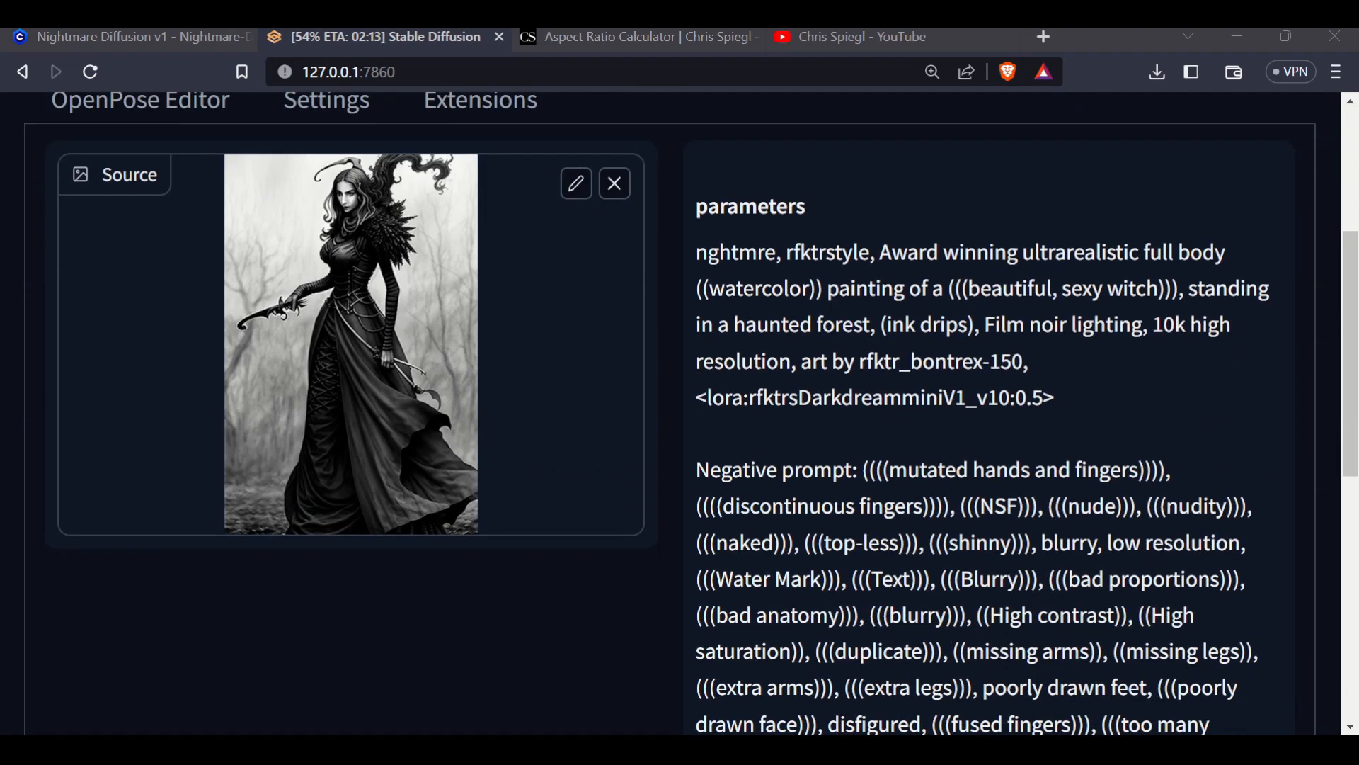
scroll(670, 413, down, 8)
scroll(669, 413, up, 8)
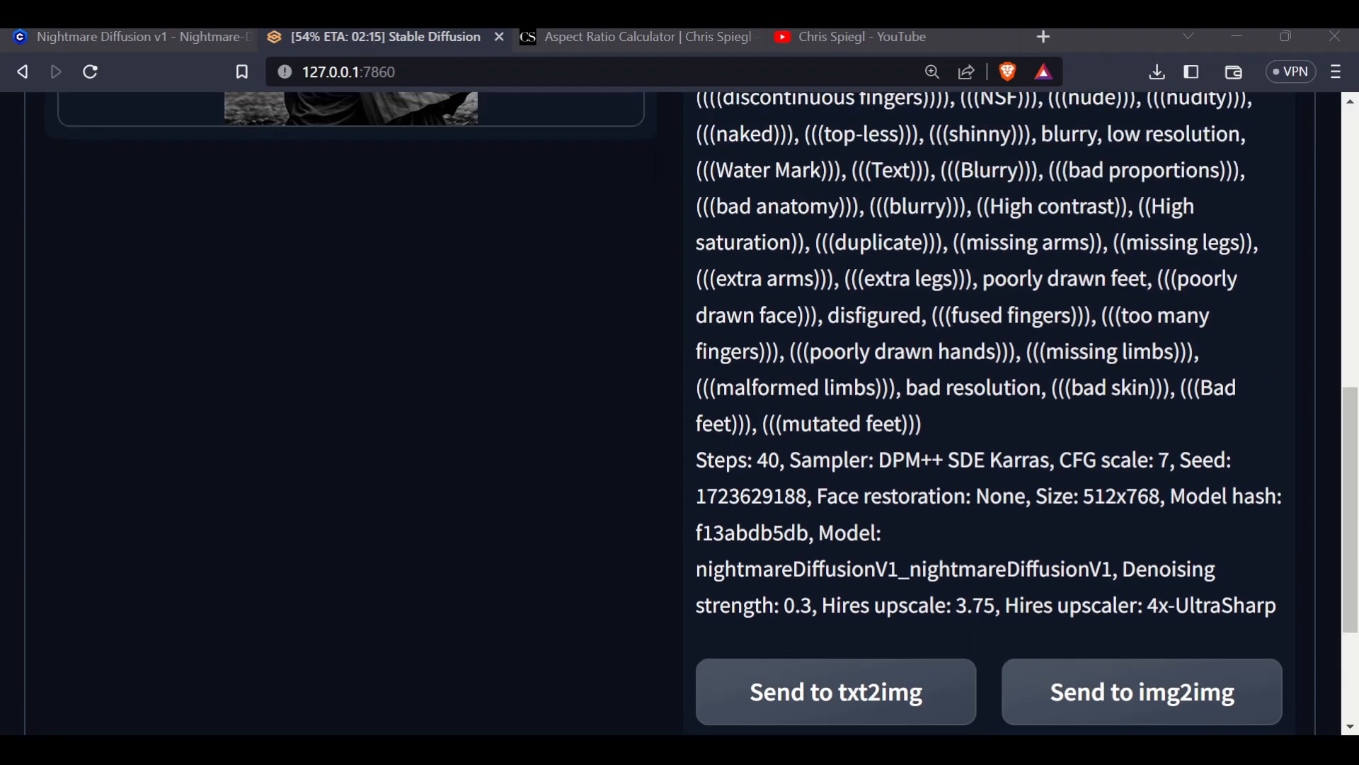
scroll(670, 412, down, 7)
scroll(670, 413, down, 3)
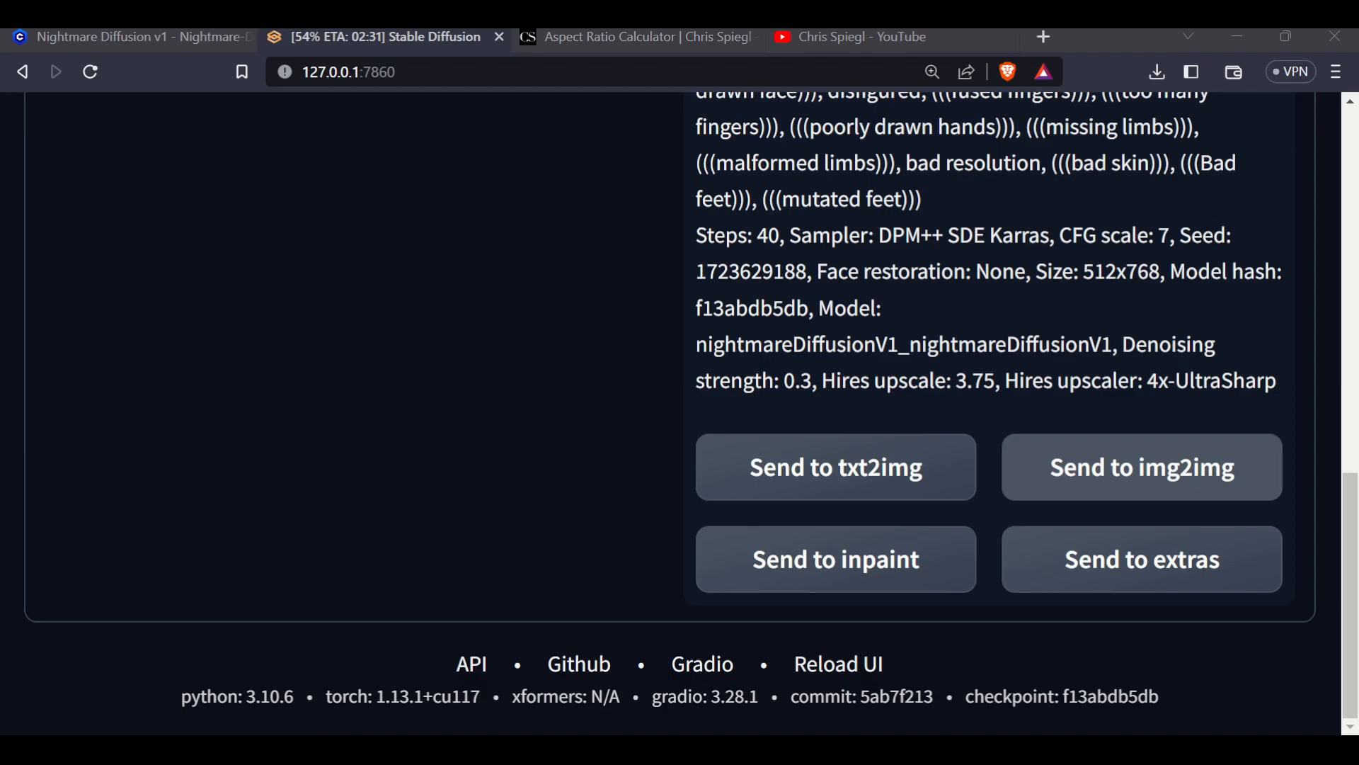
scroll(680, 411, up, 12)
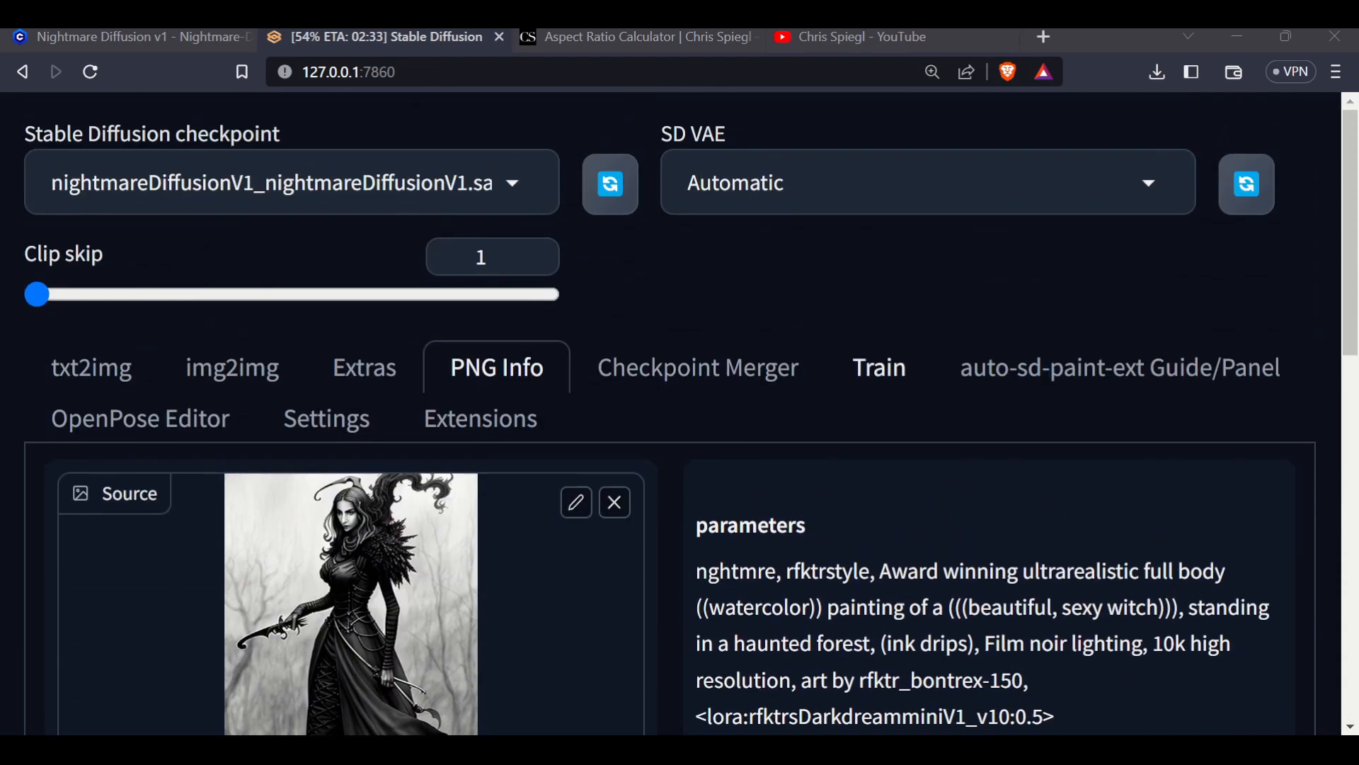
Open txt2img and review its prompts, sampler, hires fix, upscaling and size settings
click(91, 367)
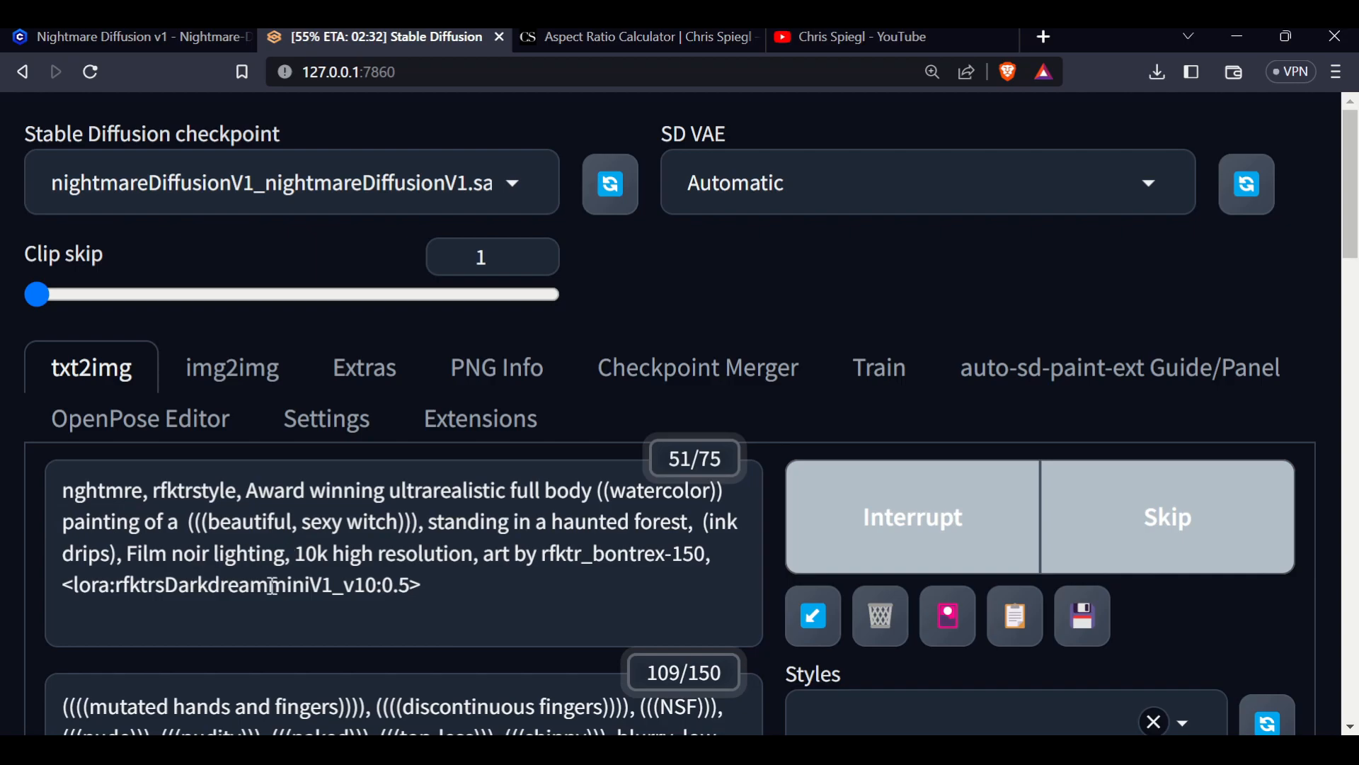
scroll(459, 572, down, 1)
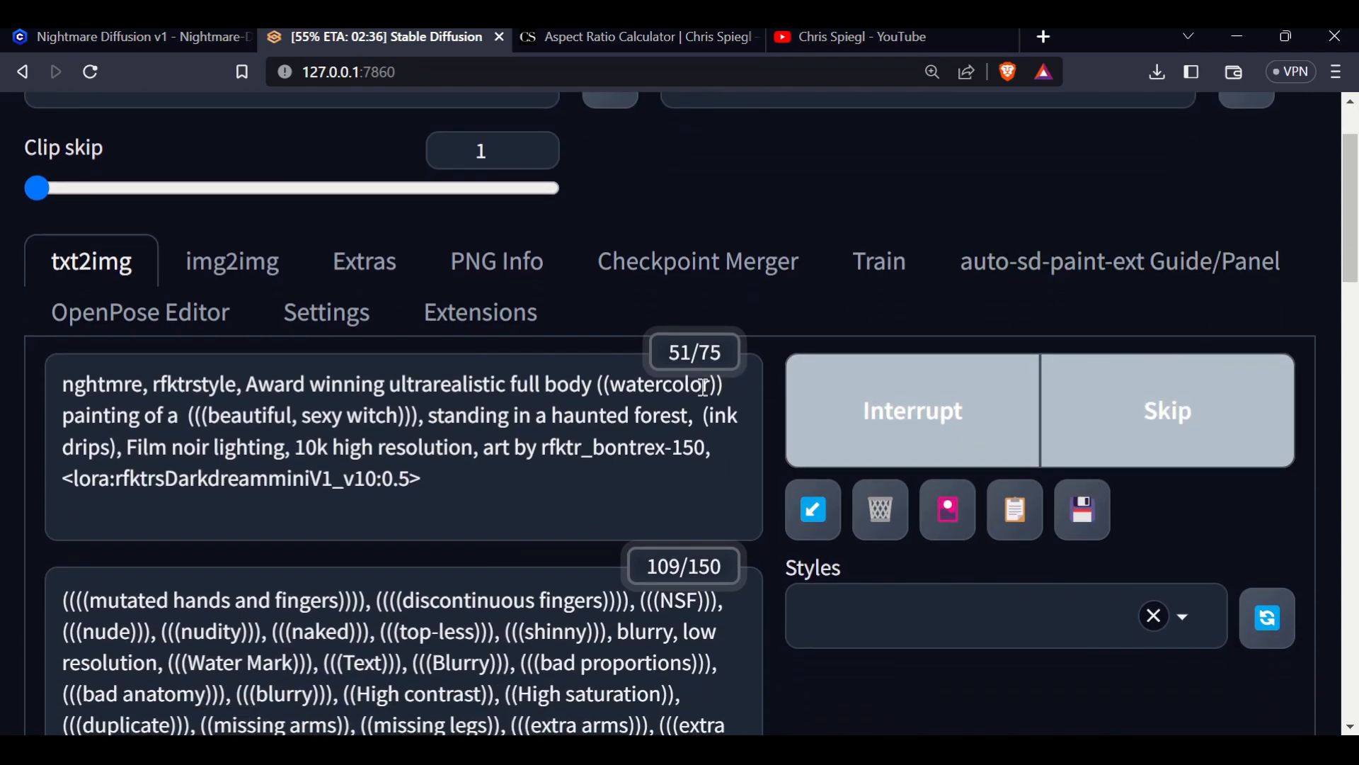
scroll(342, 421, down, 2)
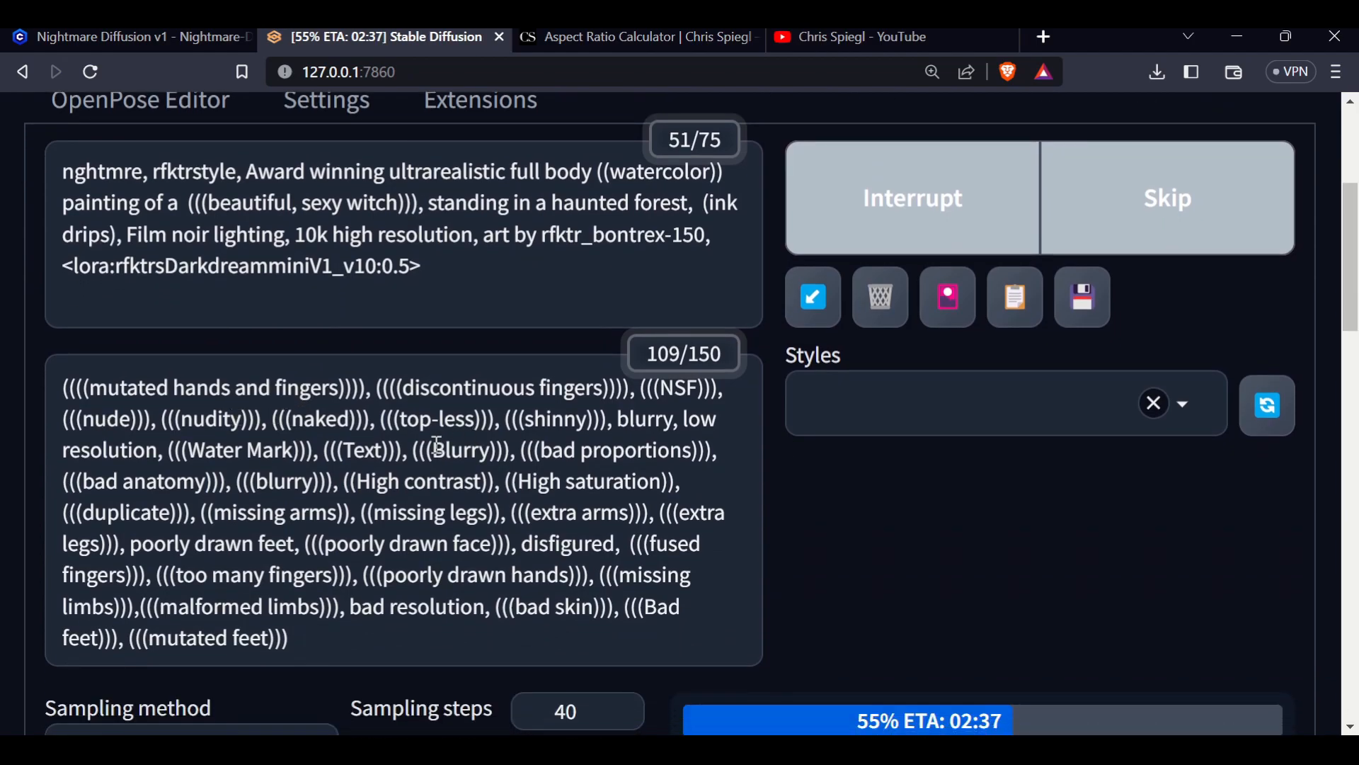
scroll(506, 566, down, 1)
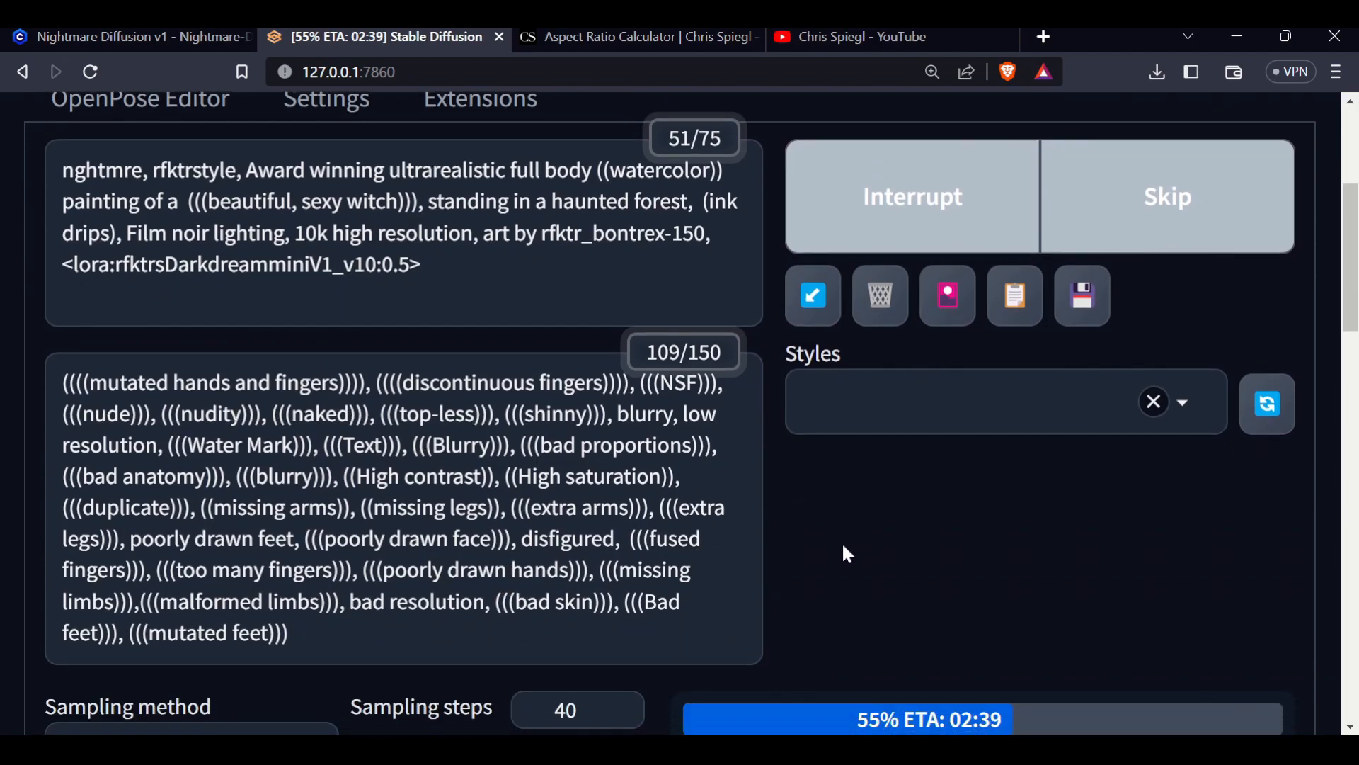
scroll(848, 552, down, 6)
scroll(841, 531, up, 2)
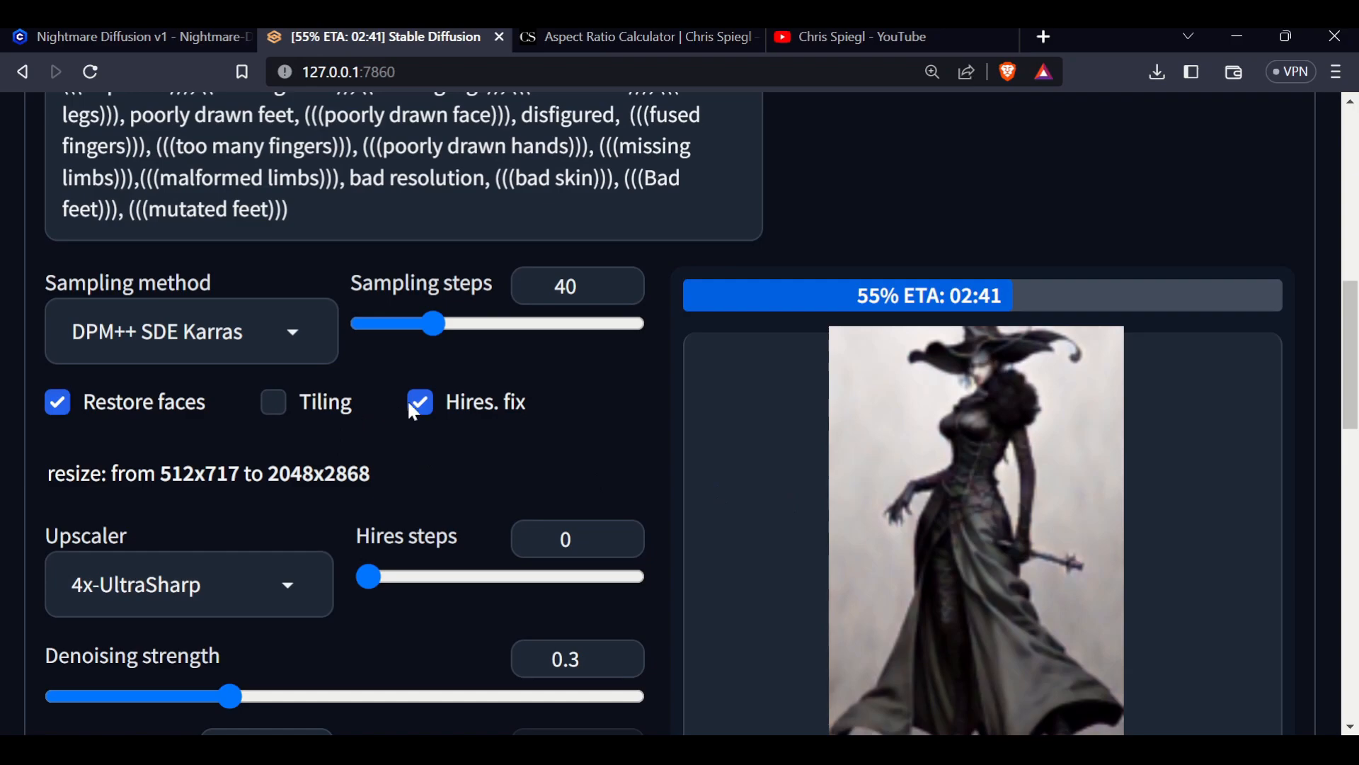
scroll(880, 460, down, 2)
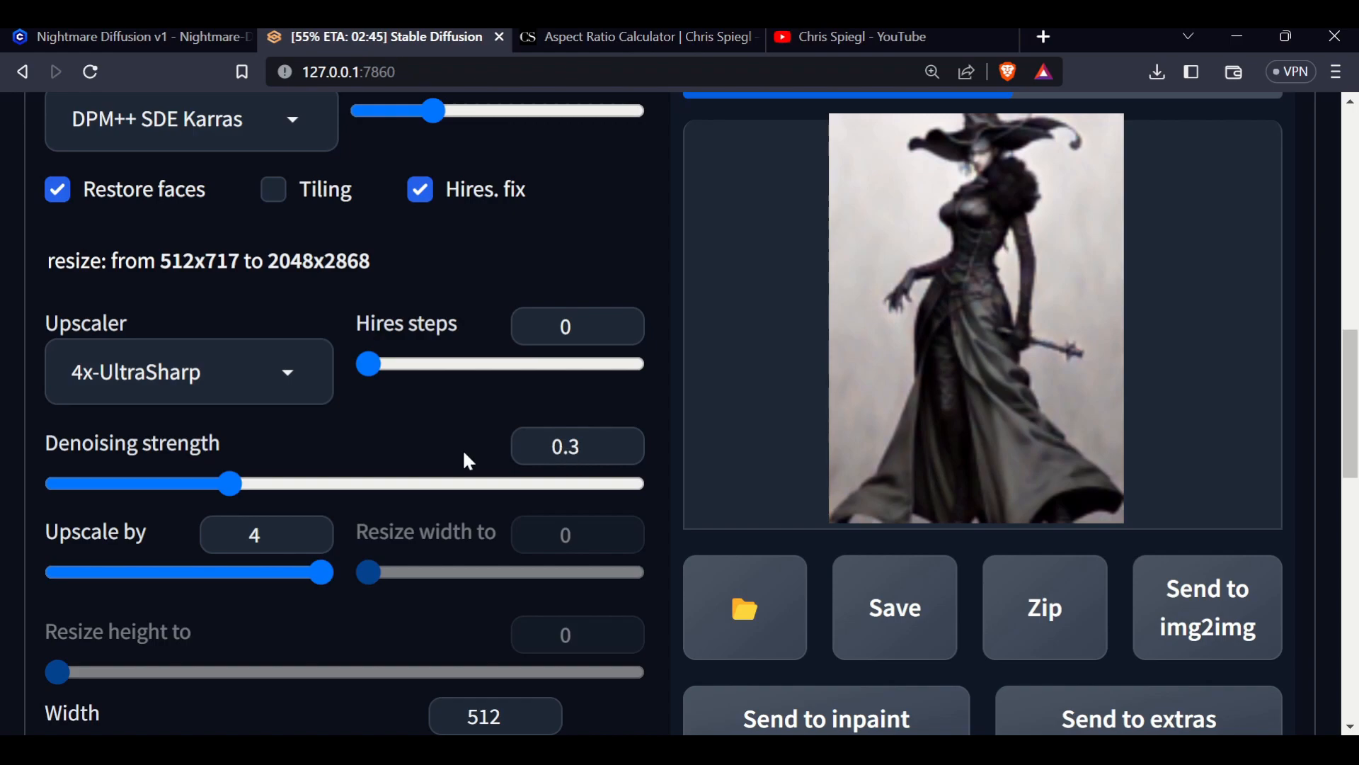
scroll(352, 449, down, 2)
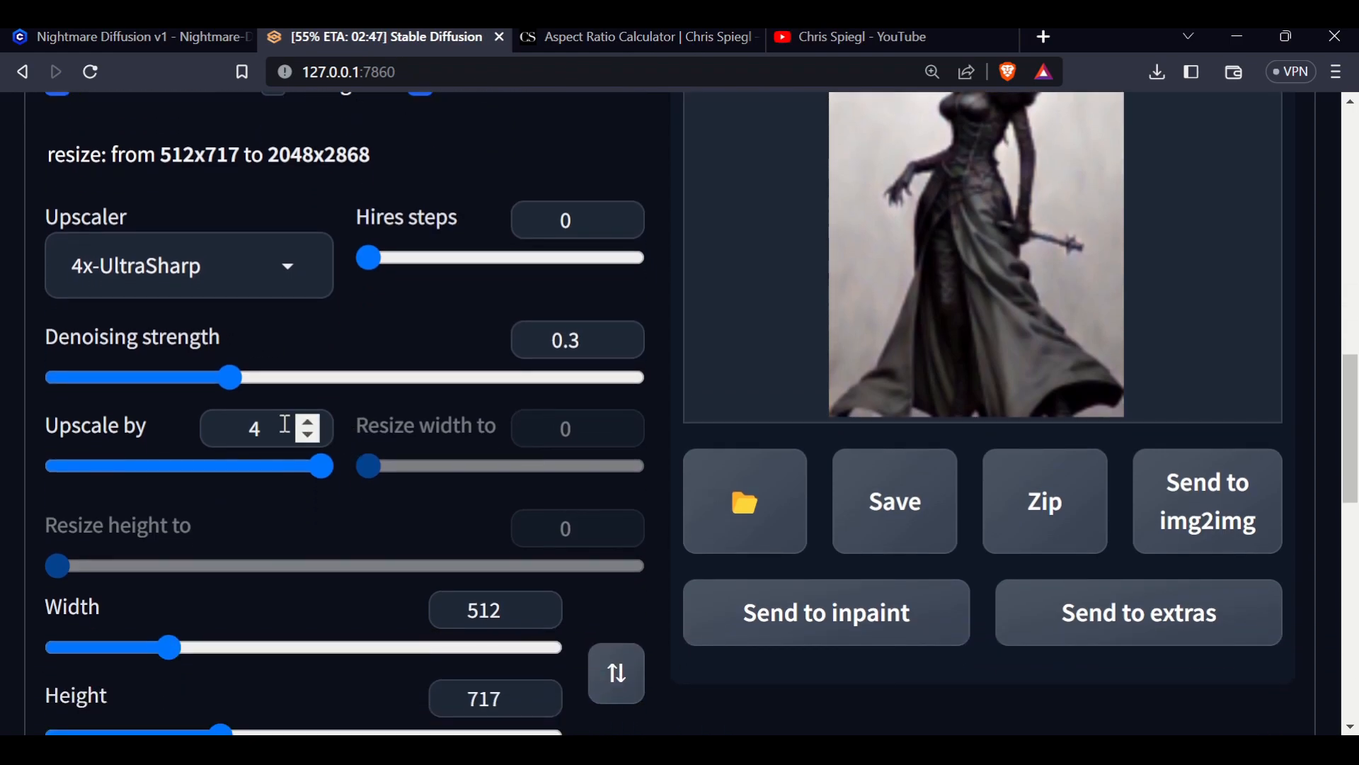
scroll(496, 443, down, 3)
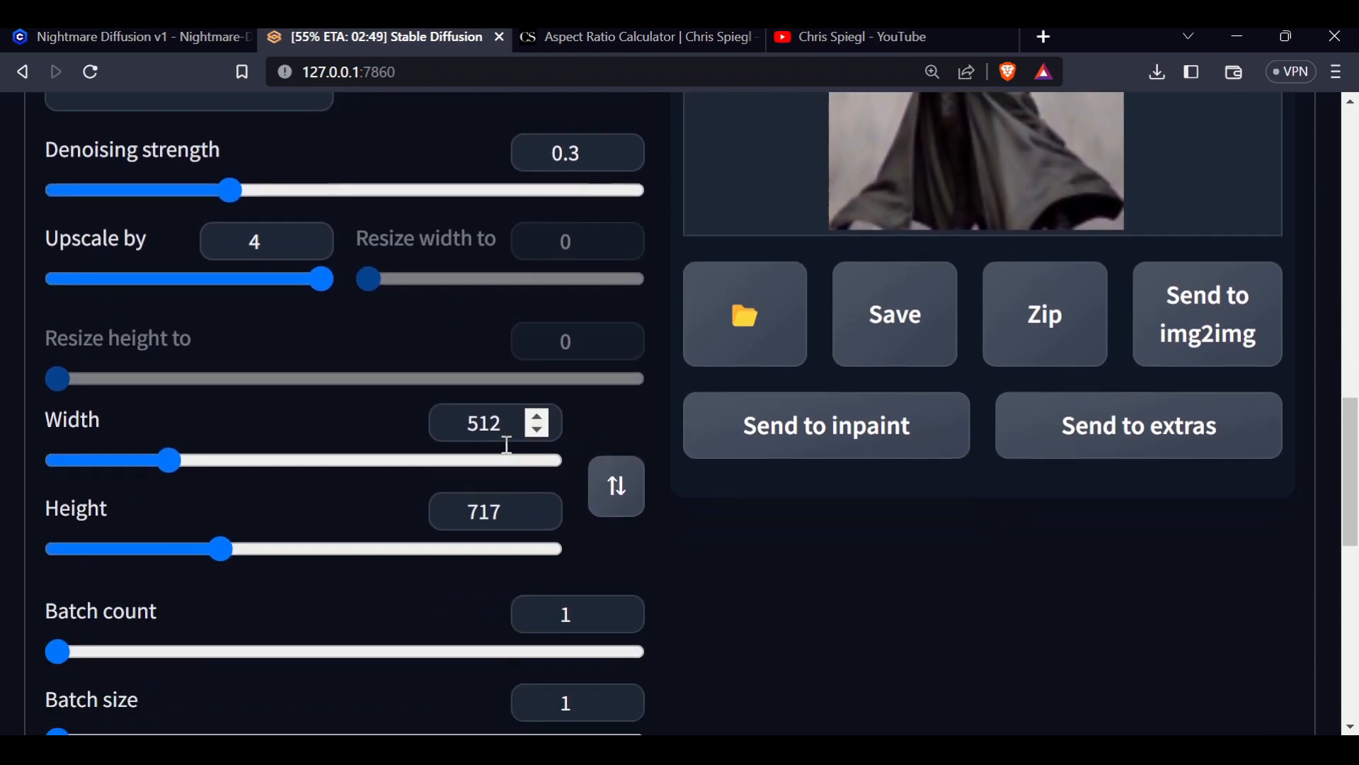
scroll(906, 516, up, 10)
scroll(875, 504, up, 8)
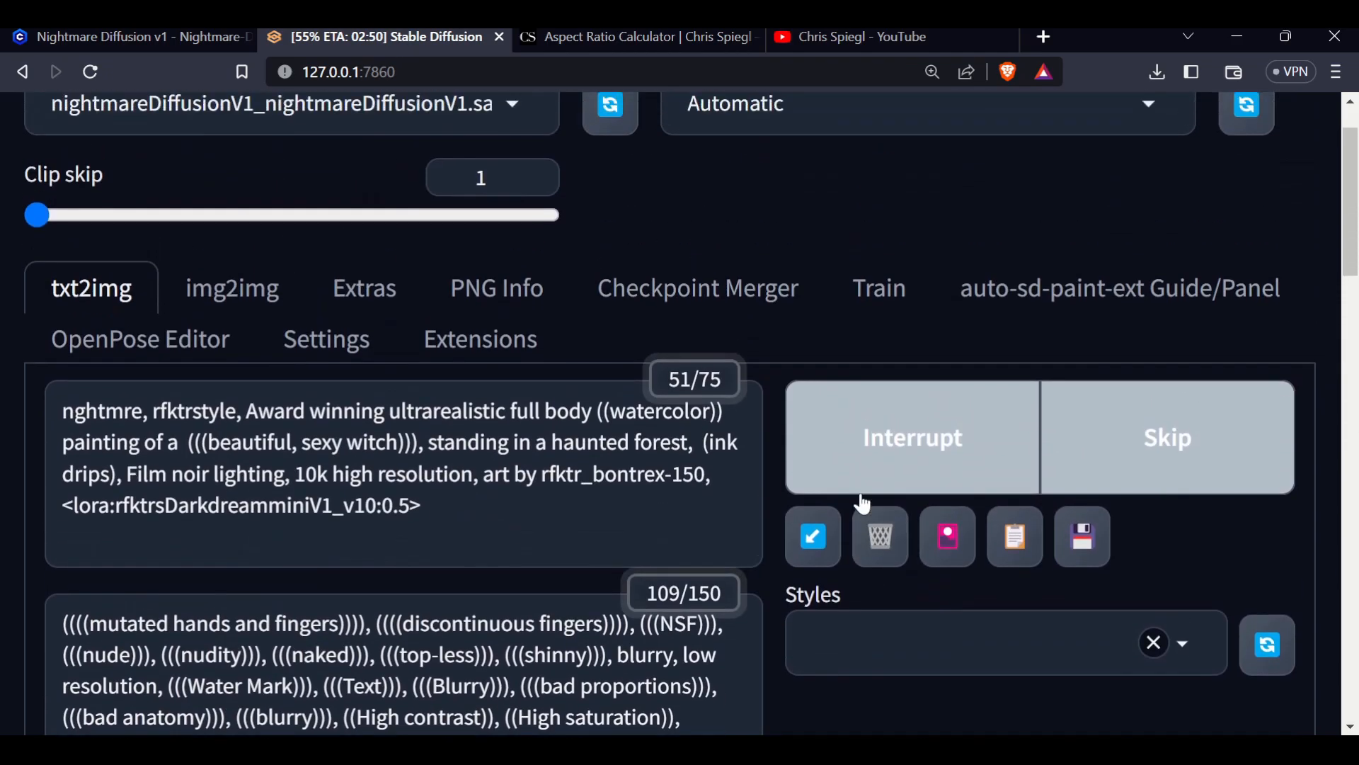
Switch to the YouTube channel tab and scroll through its video list
click(841, 38)
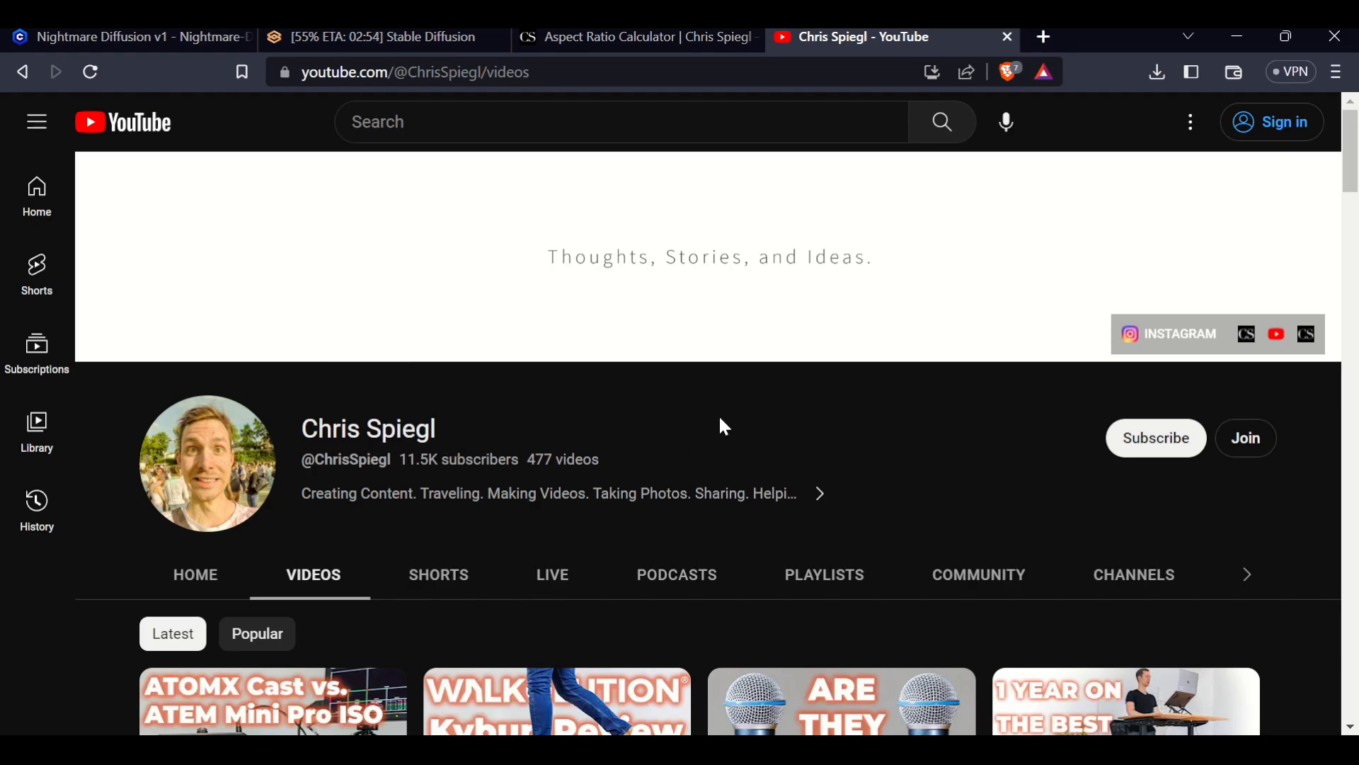
scroll(707, 428, down, 6)
scroll(747, 424, down, 15)
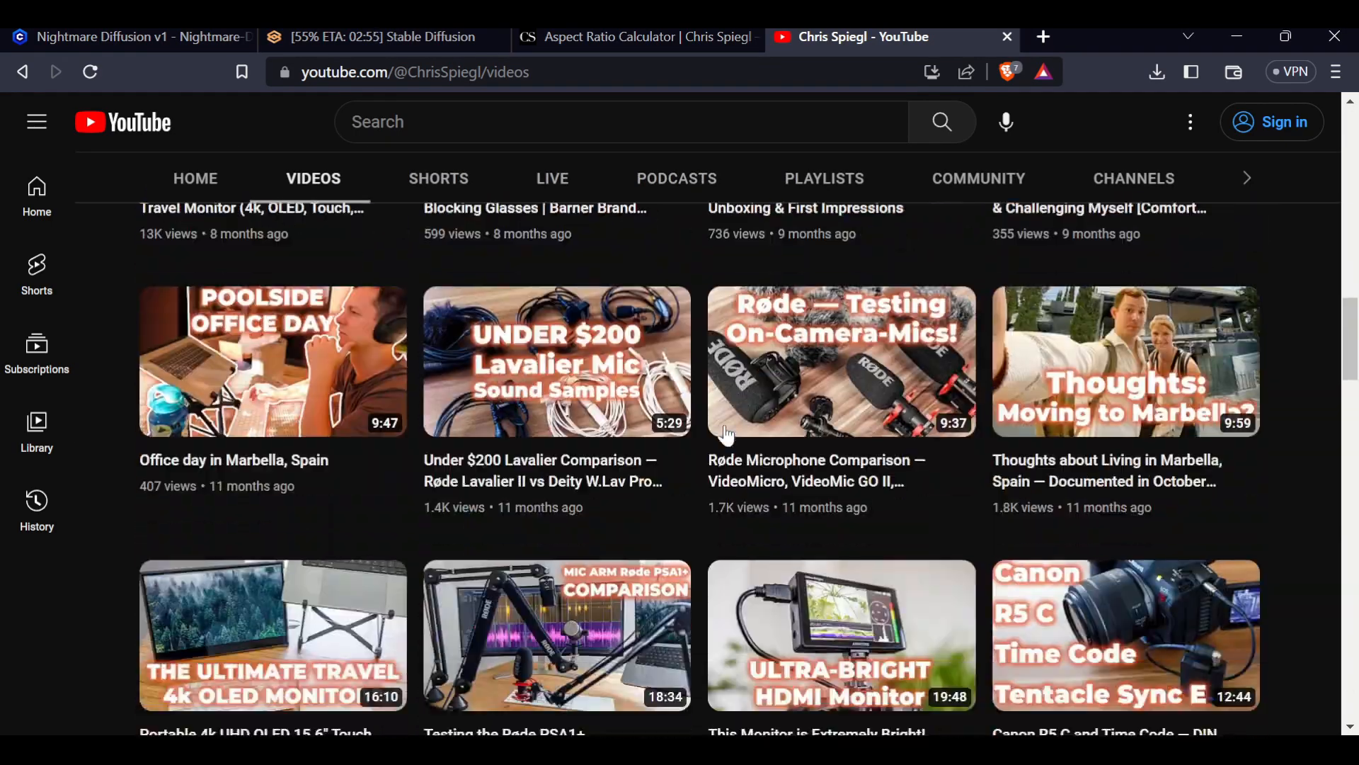
scroll(658, 326, down, 15)
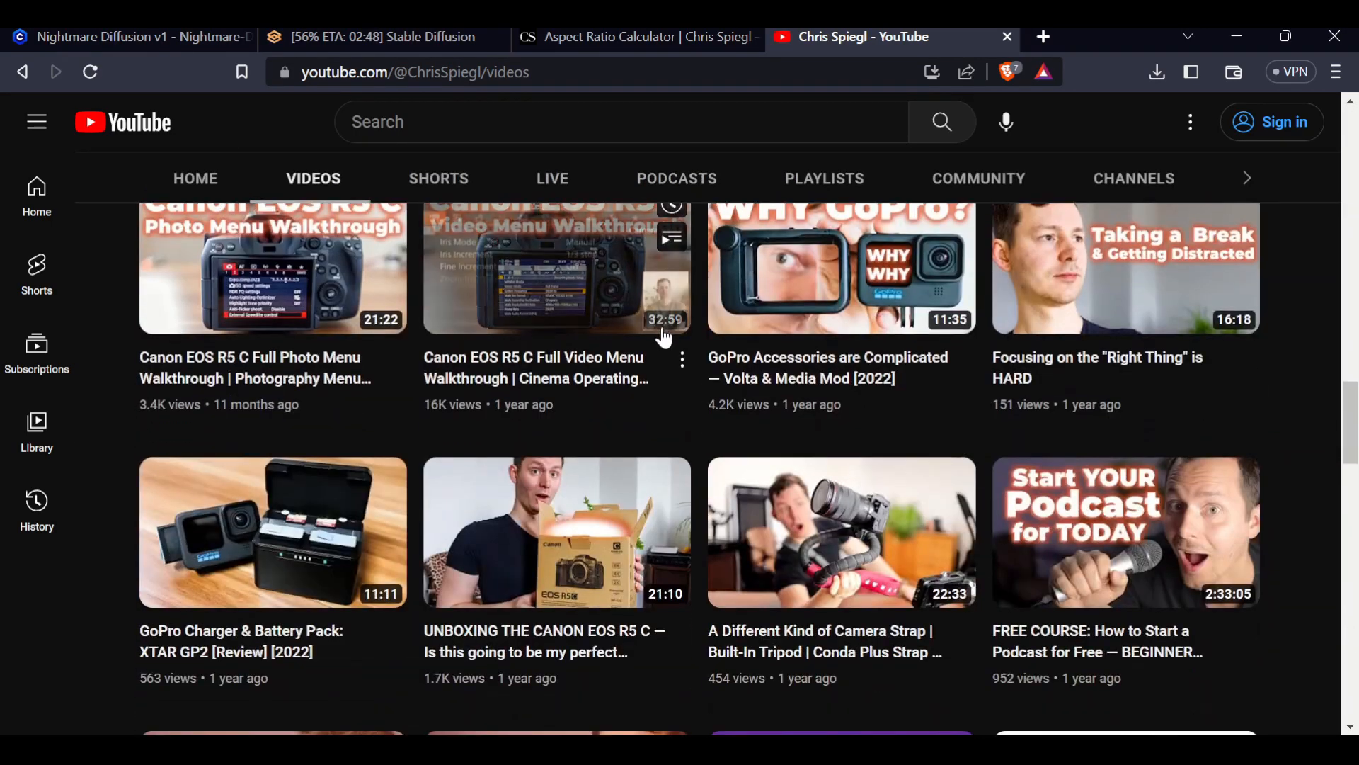
Switch to the Aspect Ratio Calculator tab and review its old and new width and height fields
scroll(662, 340, up, 20)
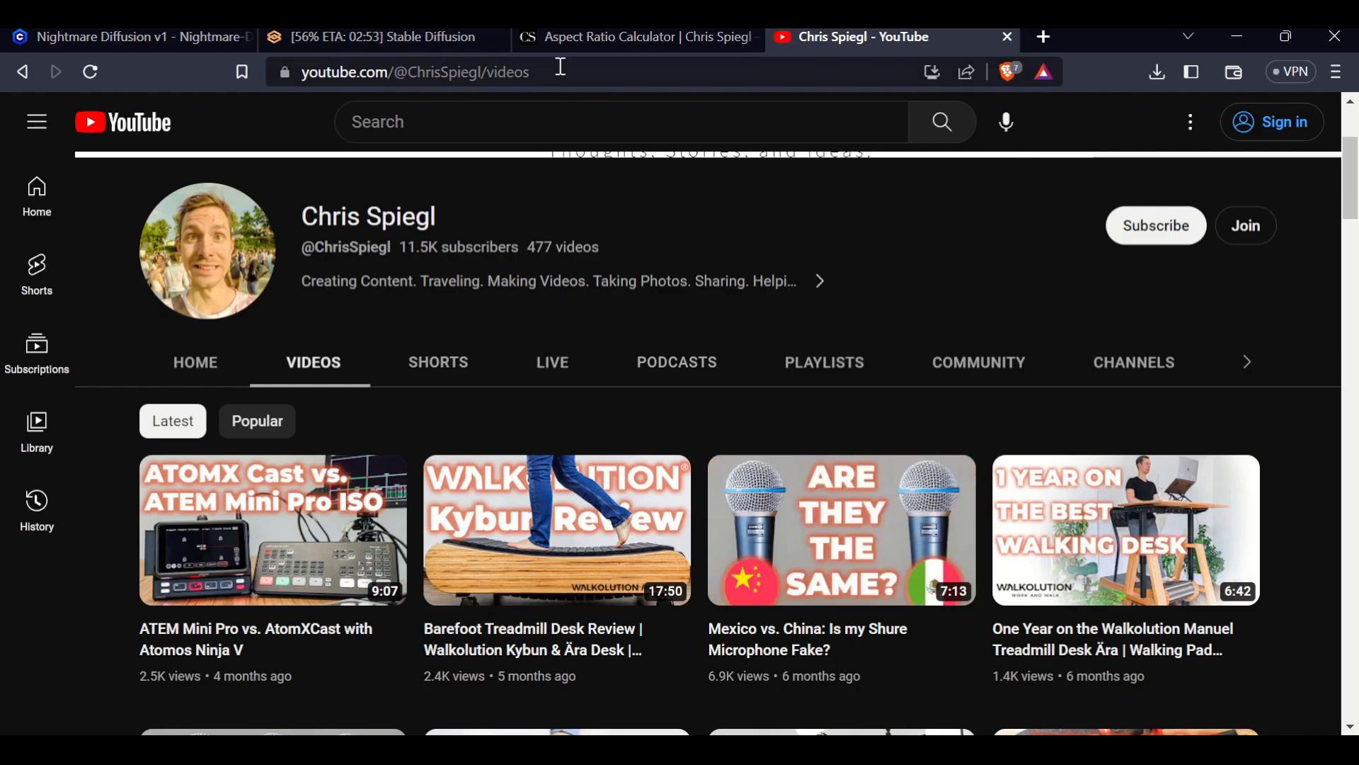
click(641, 37)
scroll(1011, 453, up, 5)
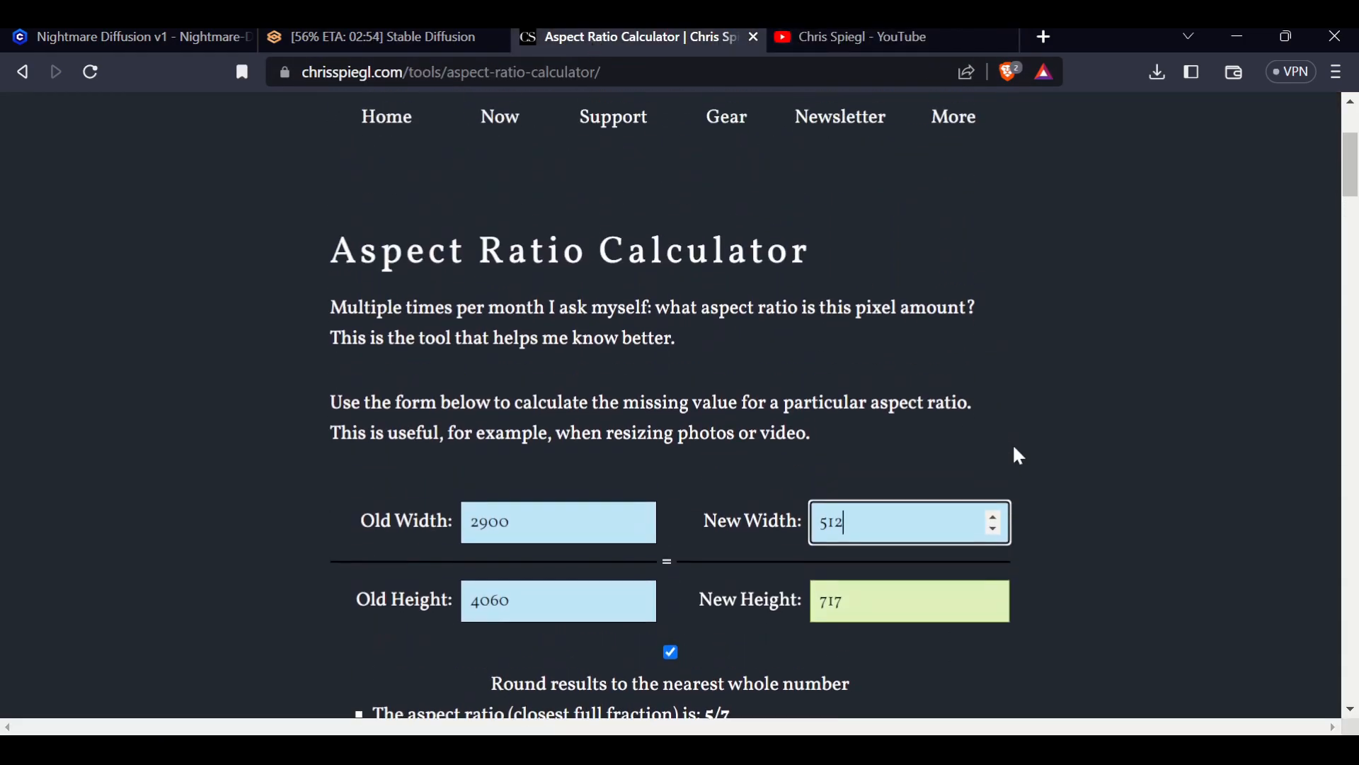
scroll(1005, 453, down, 3)
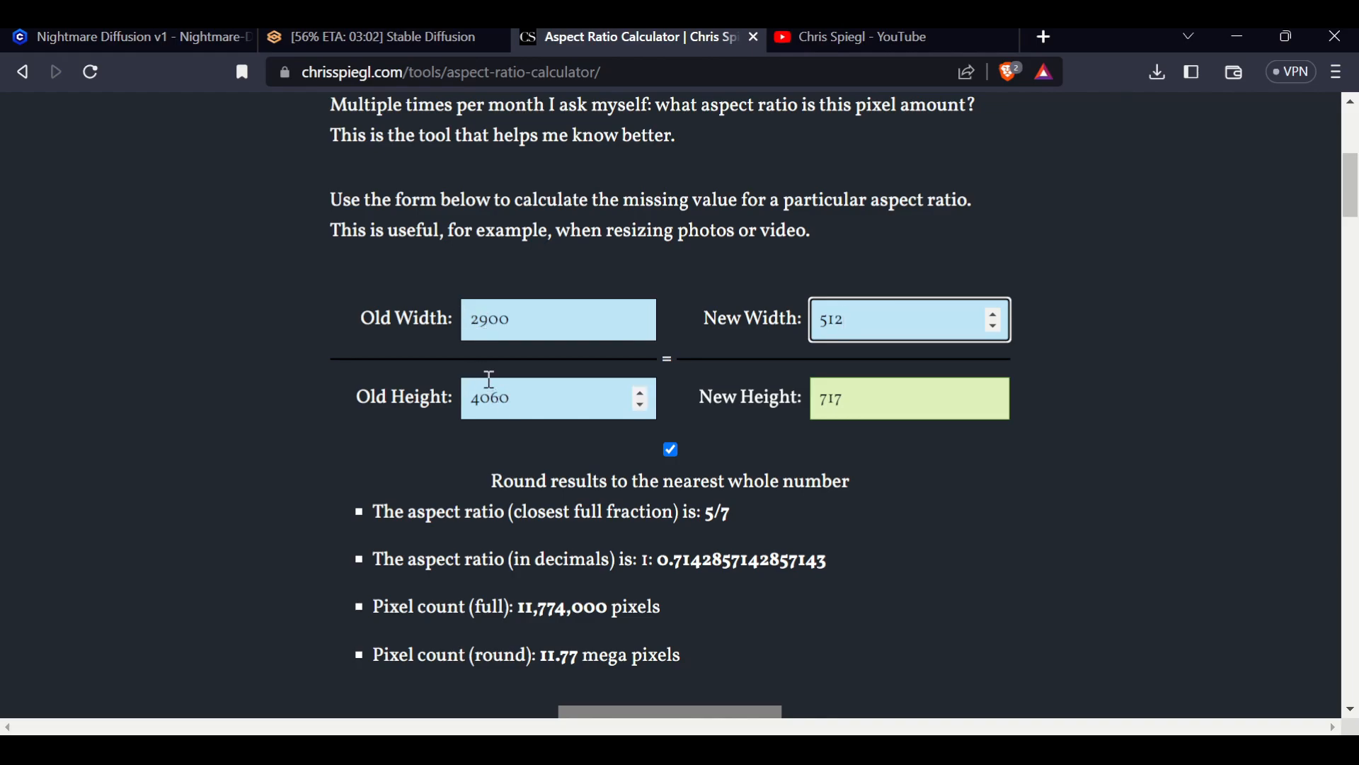
Switch to the image viewer, compare the recommended image sizes in the saved screenshots, and close the viewer
key(alt+Tab)
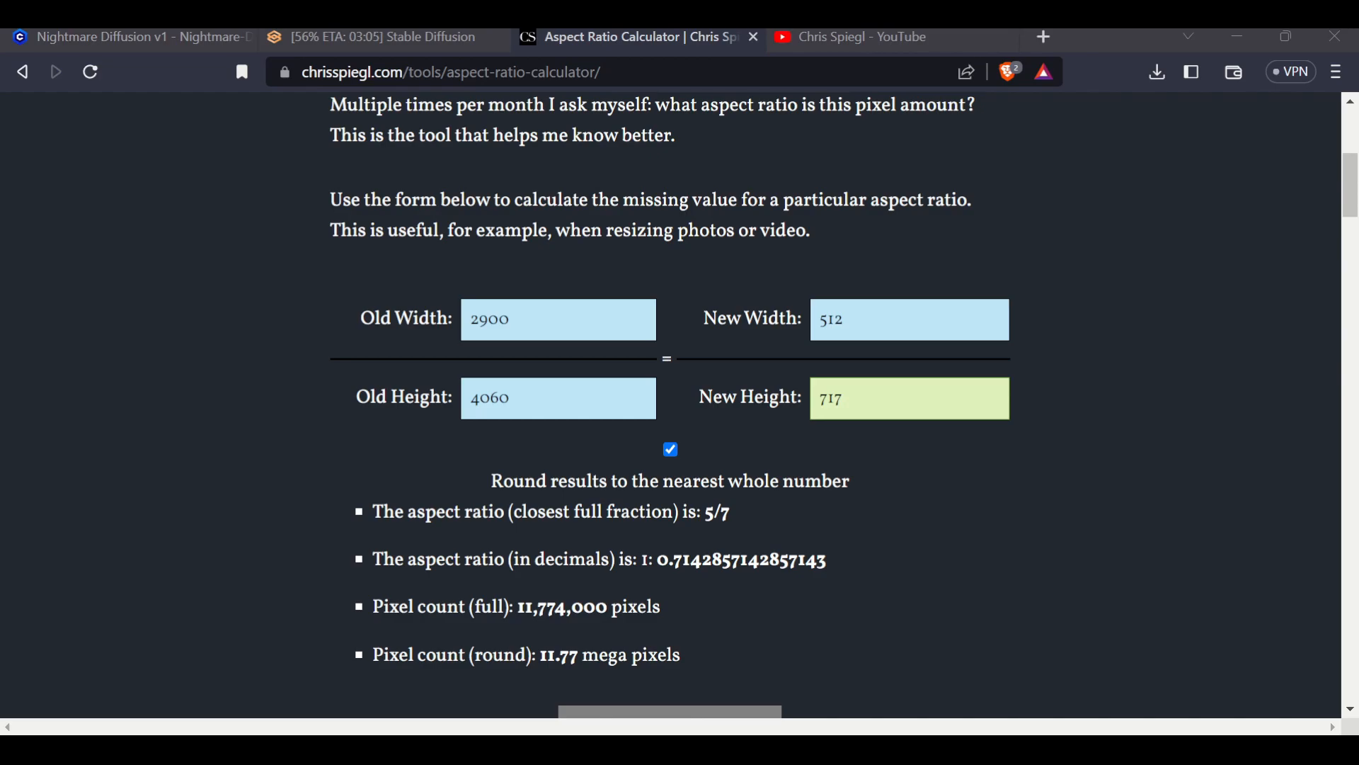
key(alt+Tab)
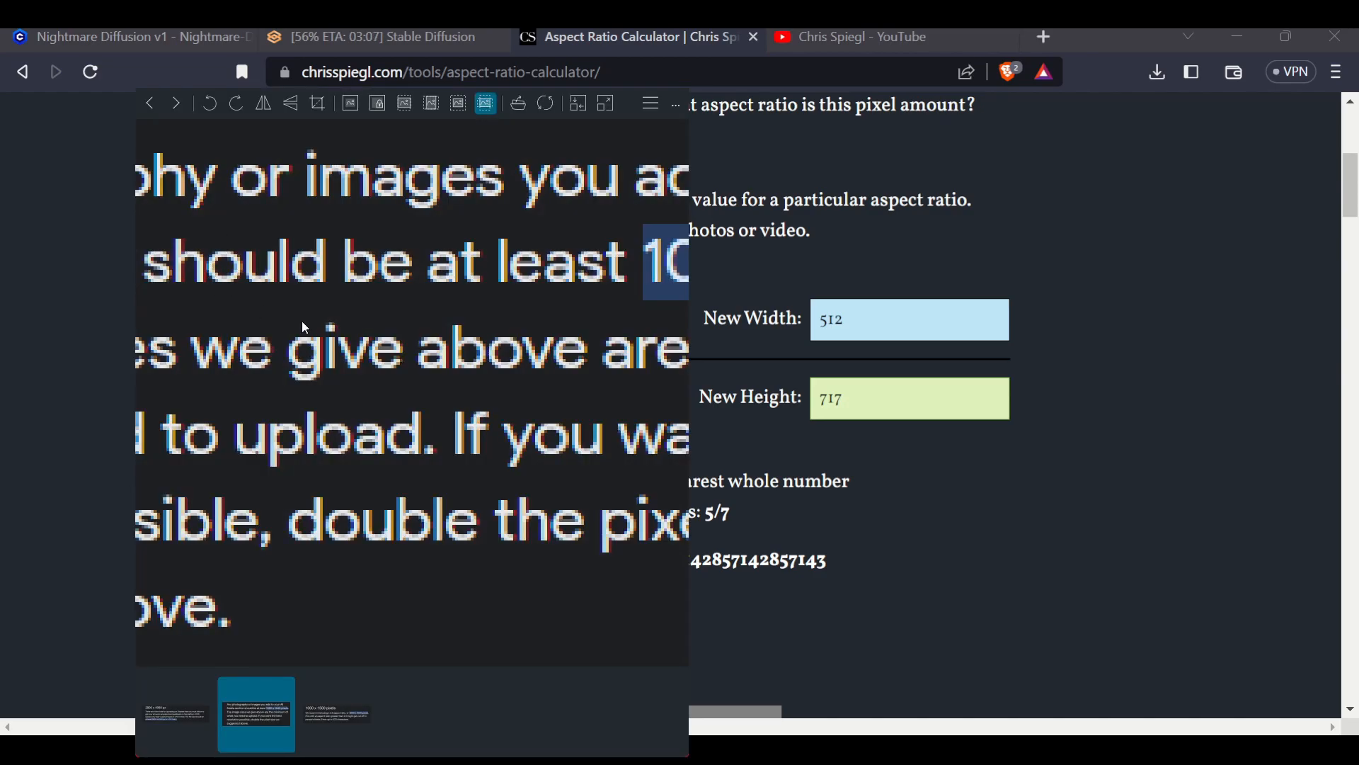
scroll(328, 338, down, 5)
scroll(485, 339, down, 1)
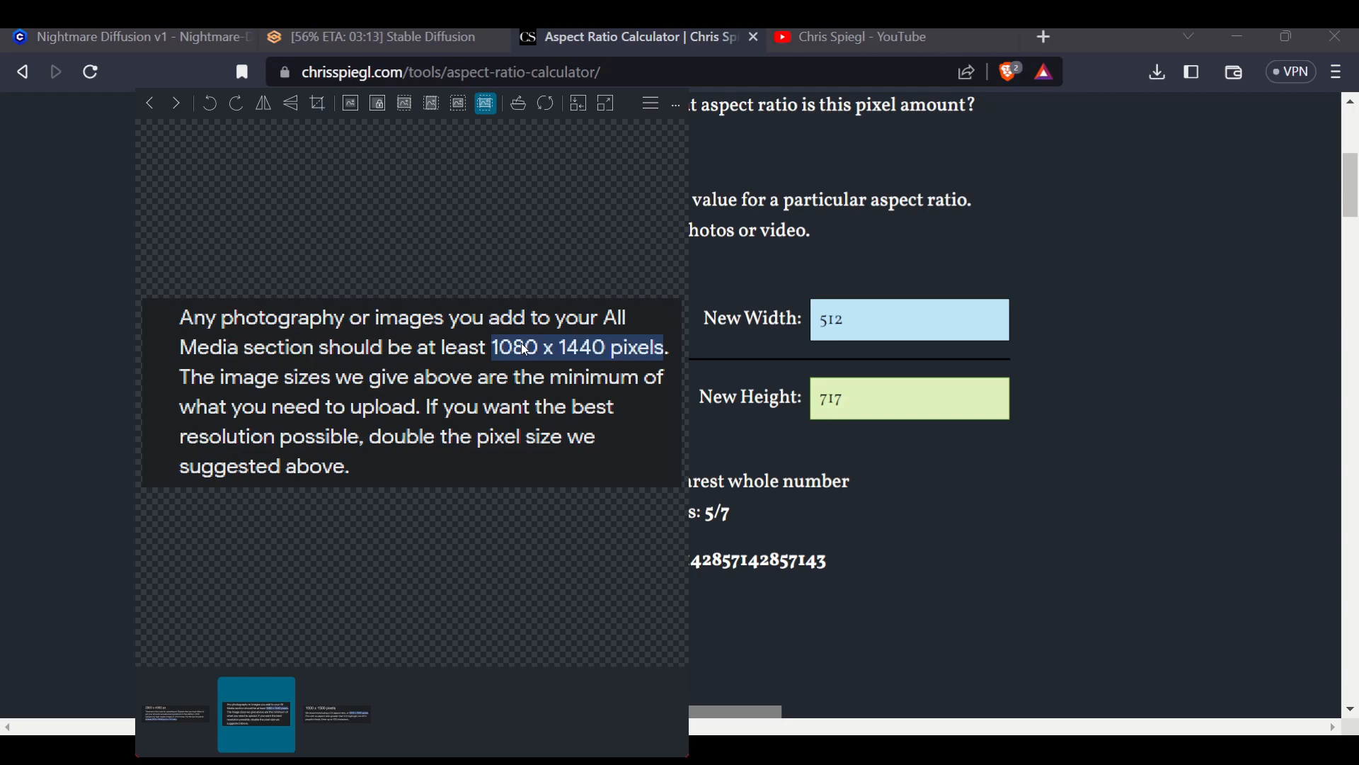
scroll(514, 351, up, 1)
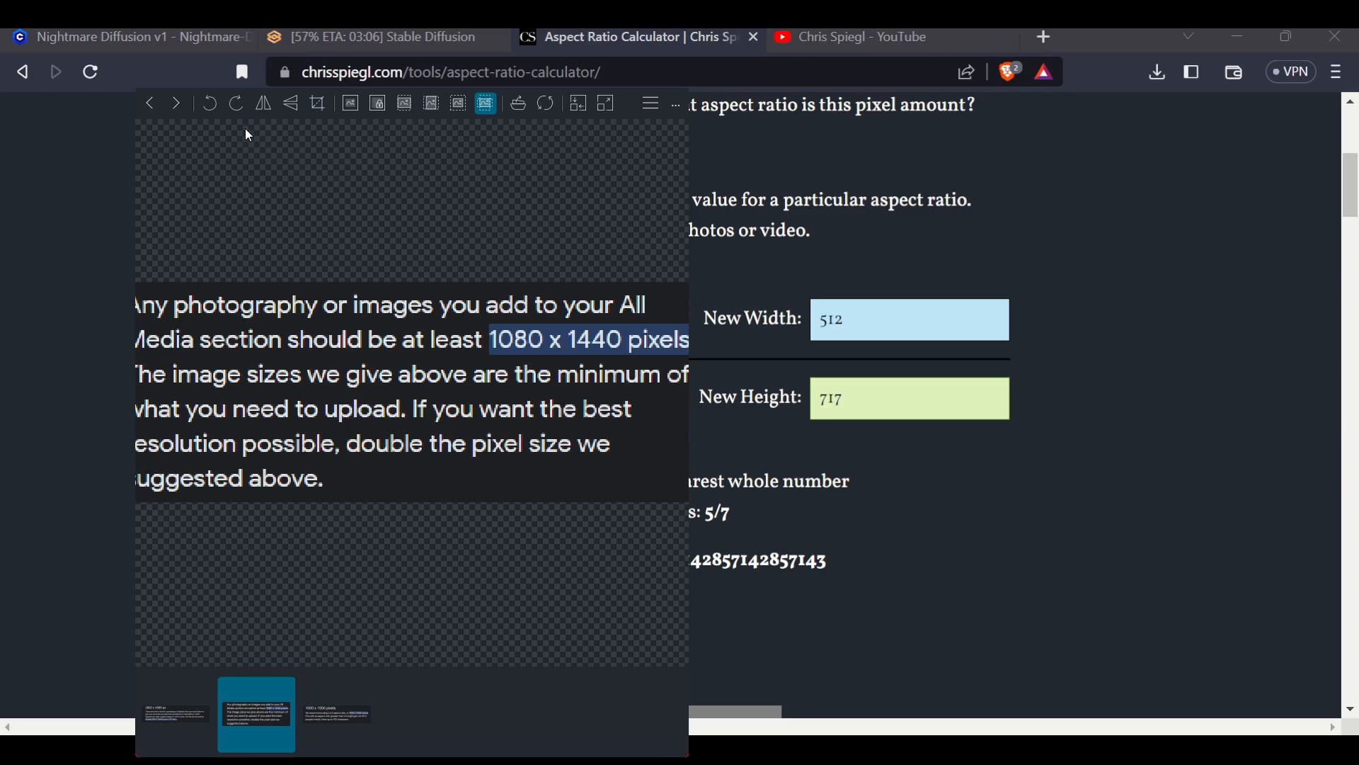
click(176, 103)
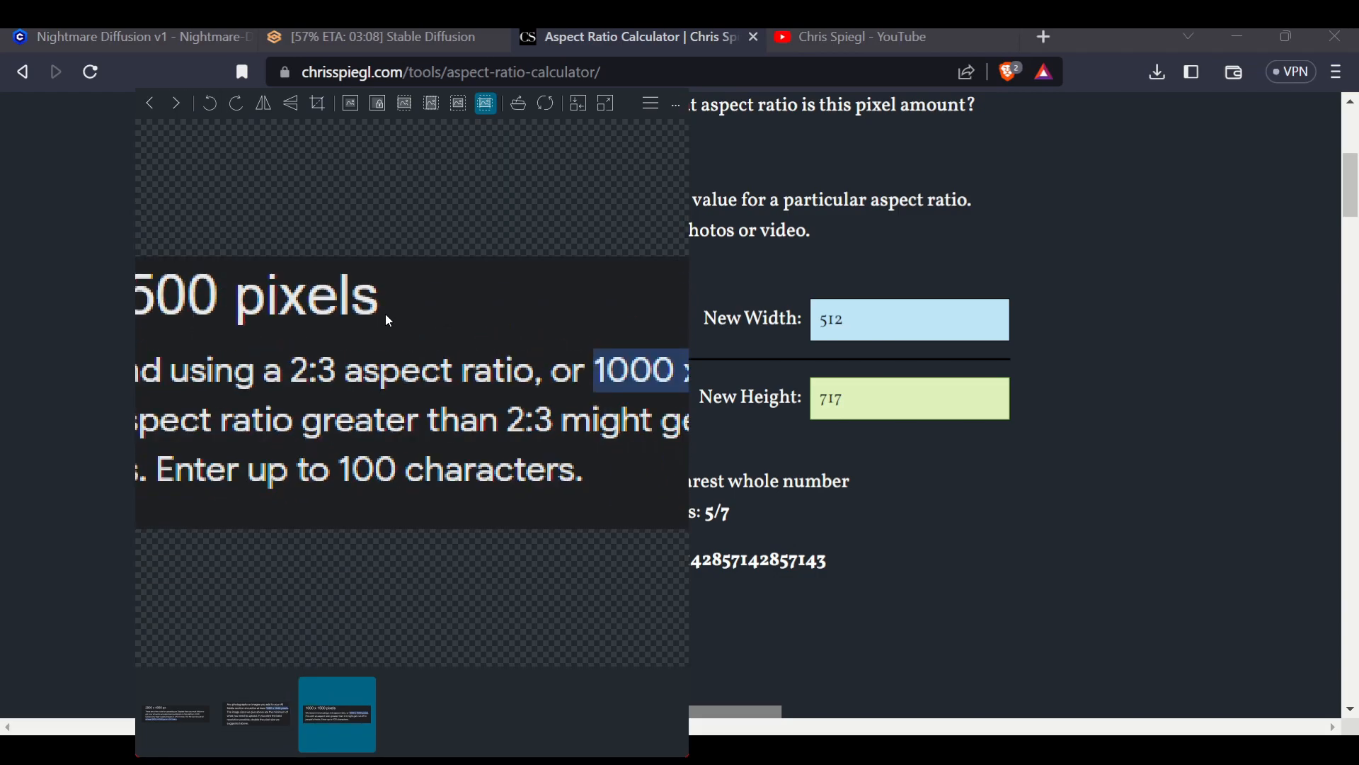
scroll(389, 321, down, 2)
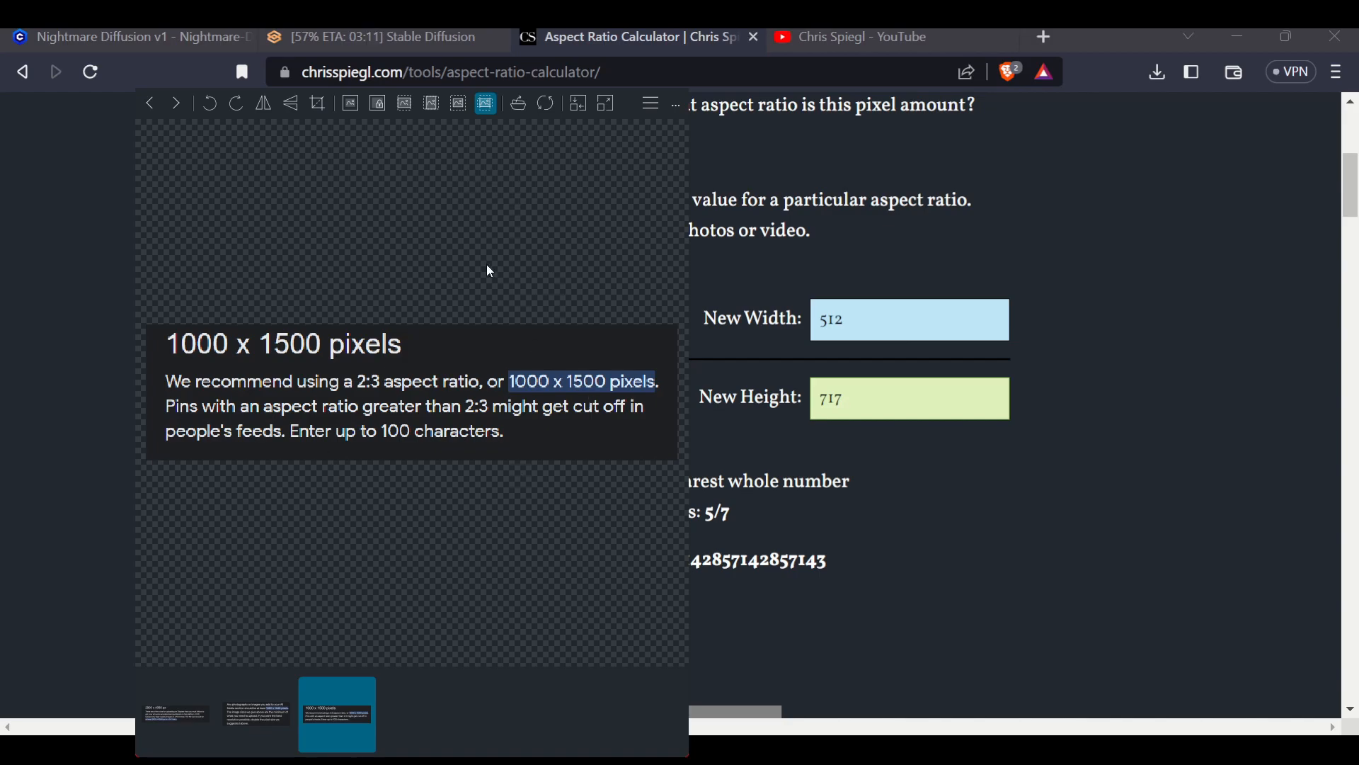
key(Escape)
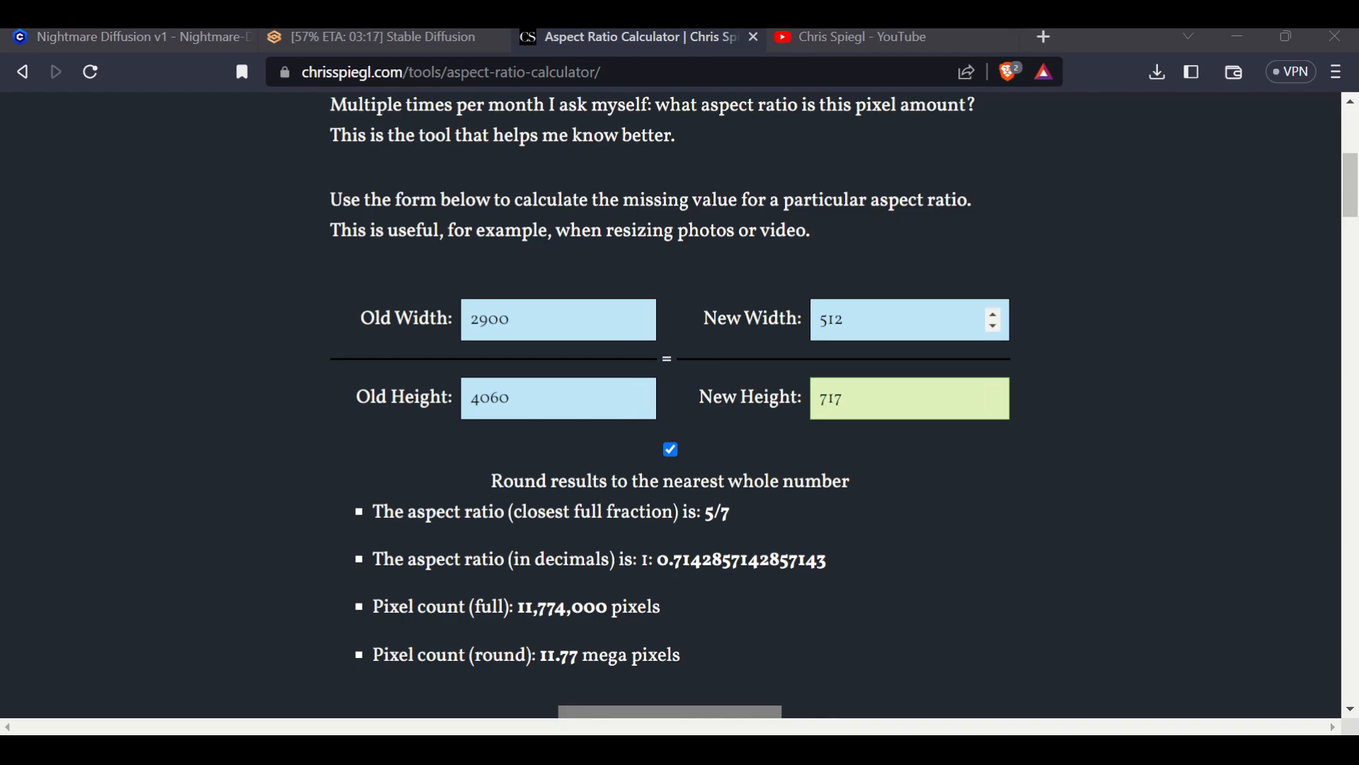
Highlight the calculator's New Width and New Height values
double_click(855, 320)
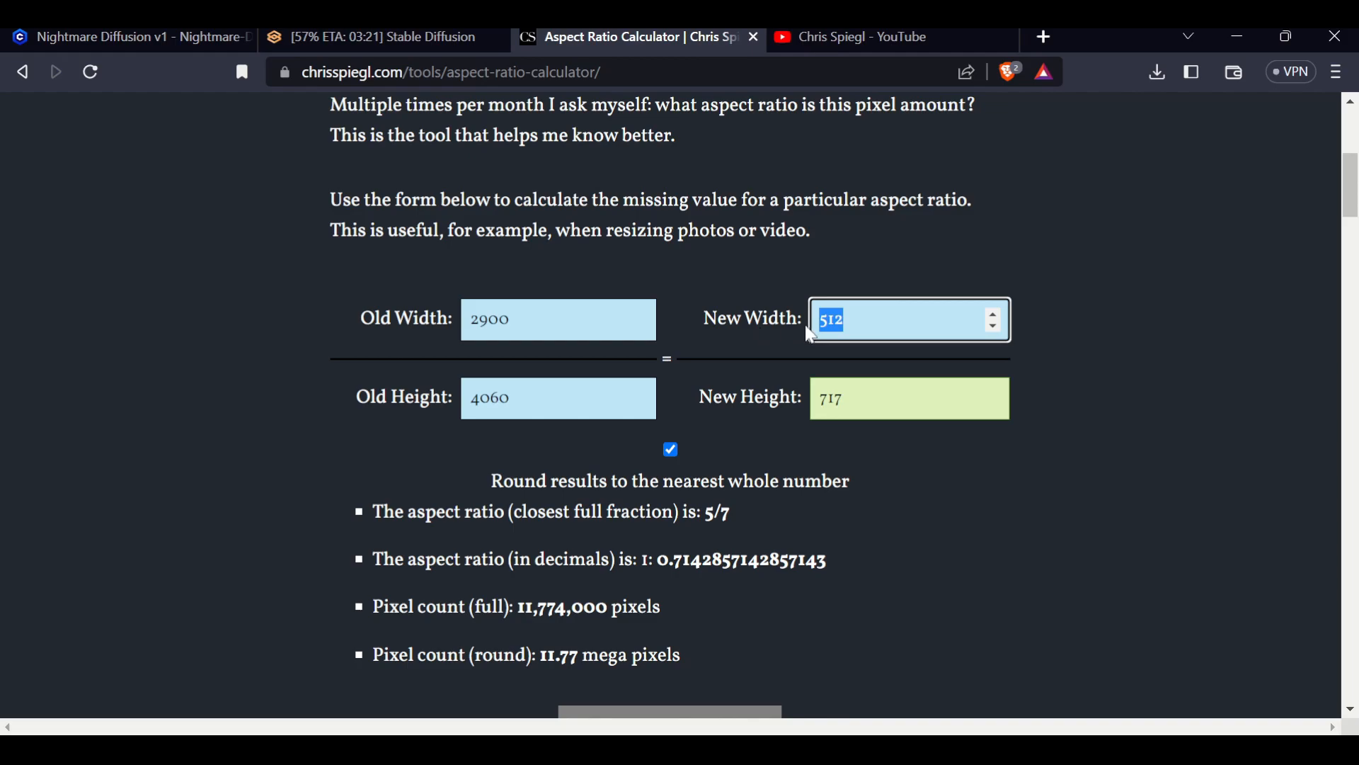
drag(816, 400, 864, 391)
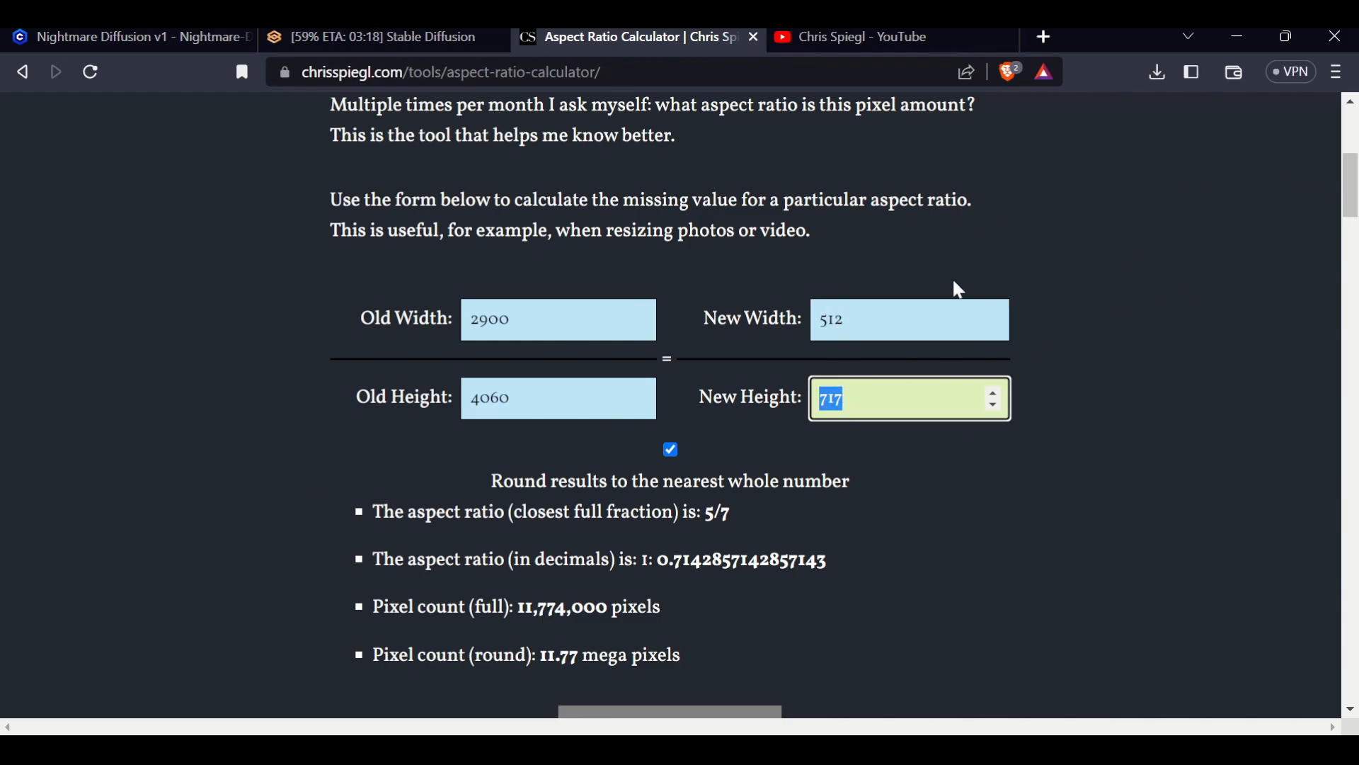
click(1141, 300)
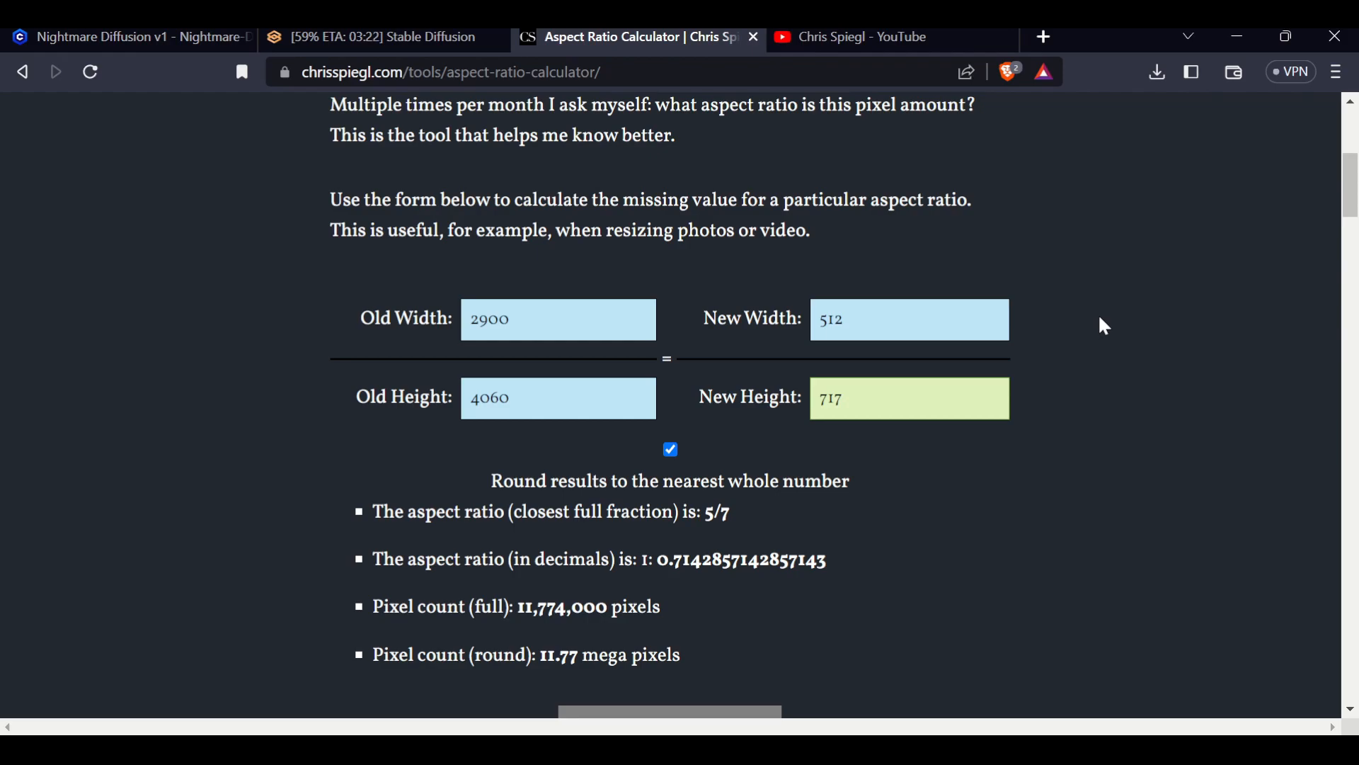
Switch to the Stable Diffusion tab and scroll through the txt2img prompts and settings while the witch image generates
click(394, 36)
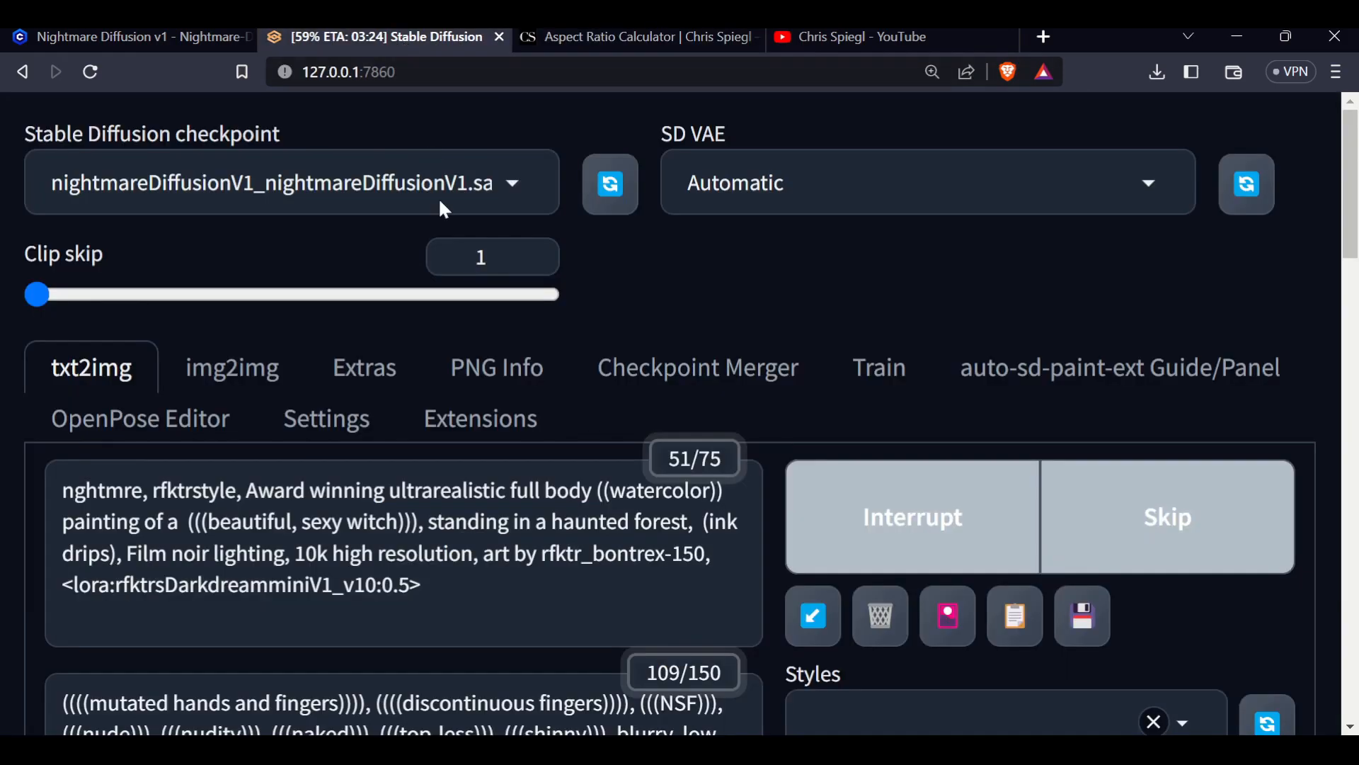
scroll(1057, 532, down, 10)
scroll(1057, 545, down, 8)
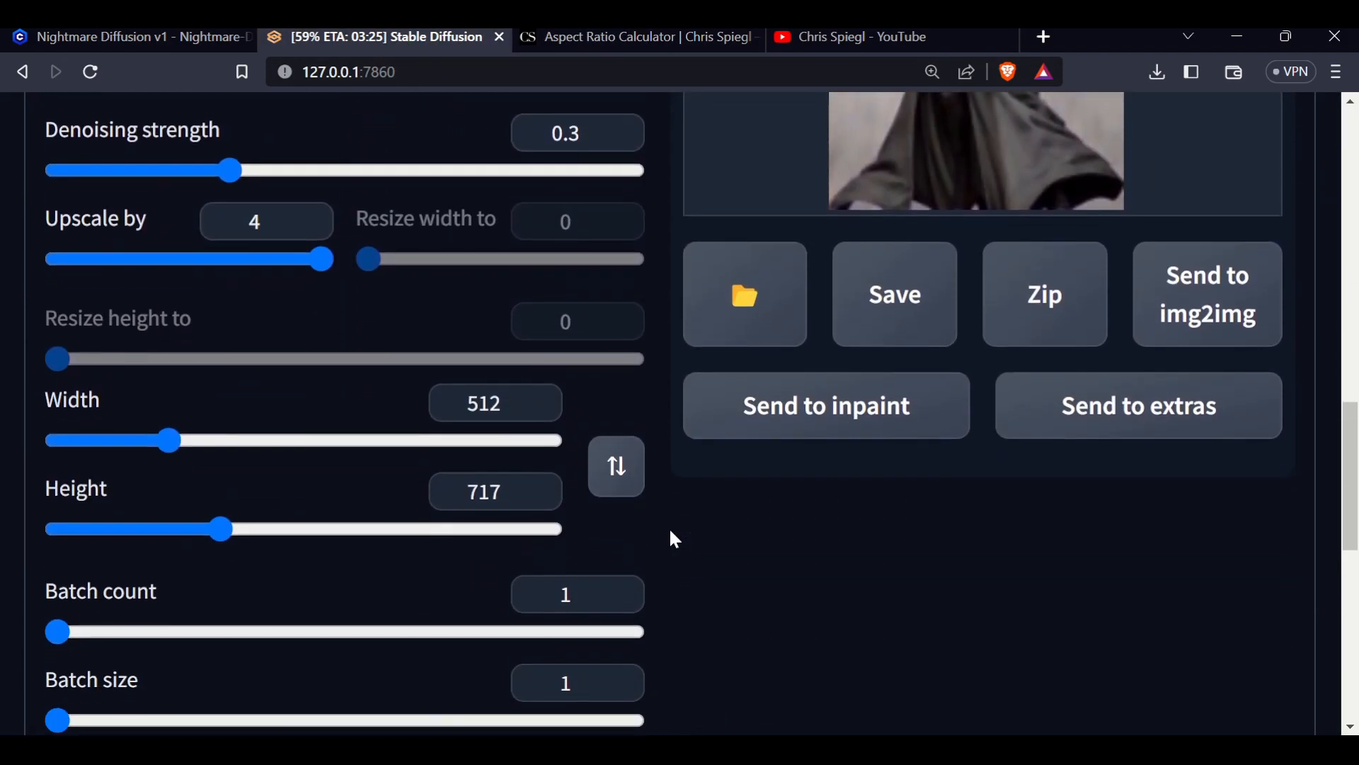
scroll(1268, 434, up, 10)
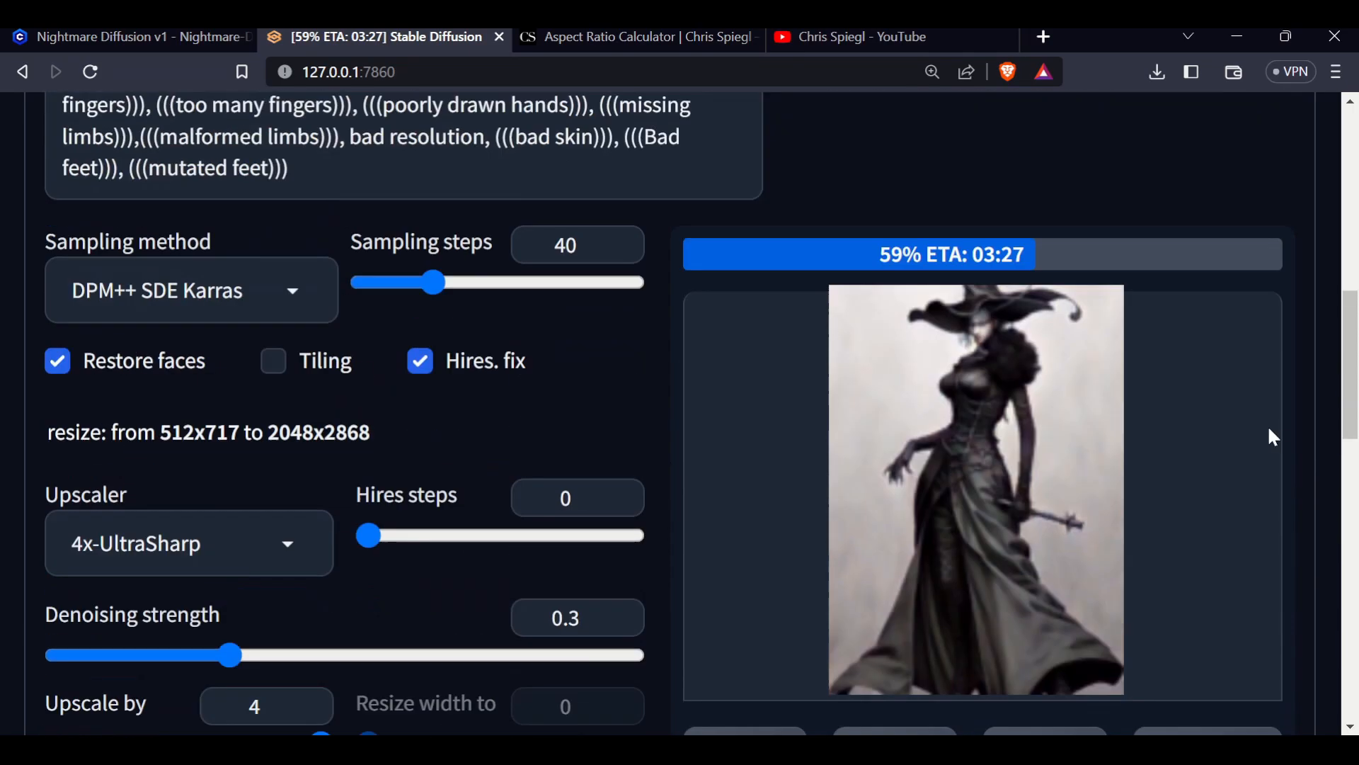
scroll(1005, 210, up, 4)
scroll(1001, 455, down, 7)
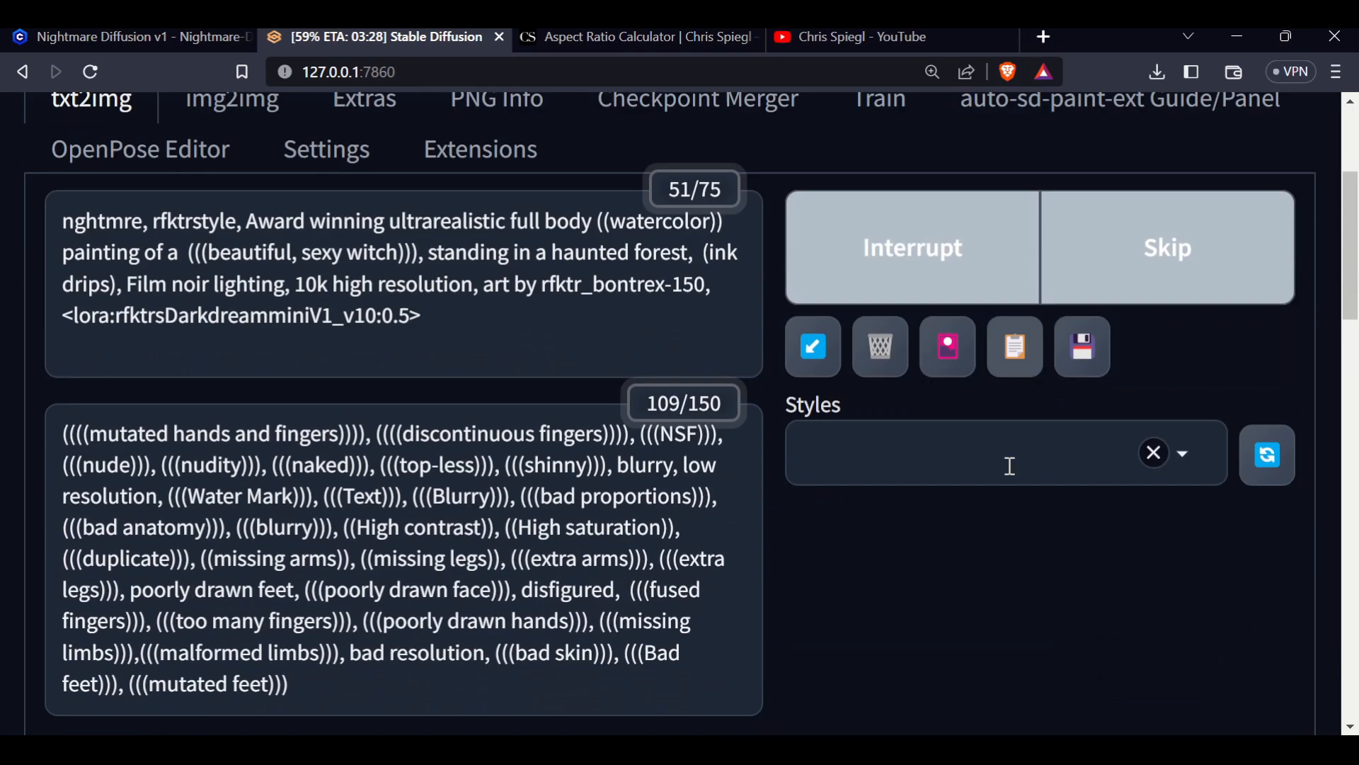
scroll(1009, 518, down, 5)
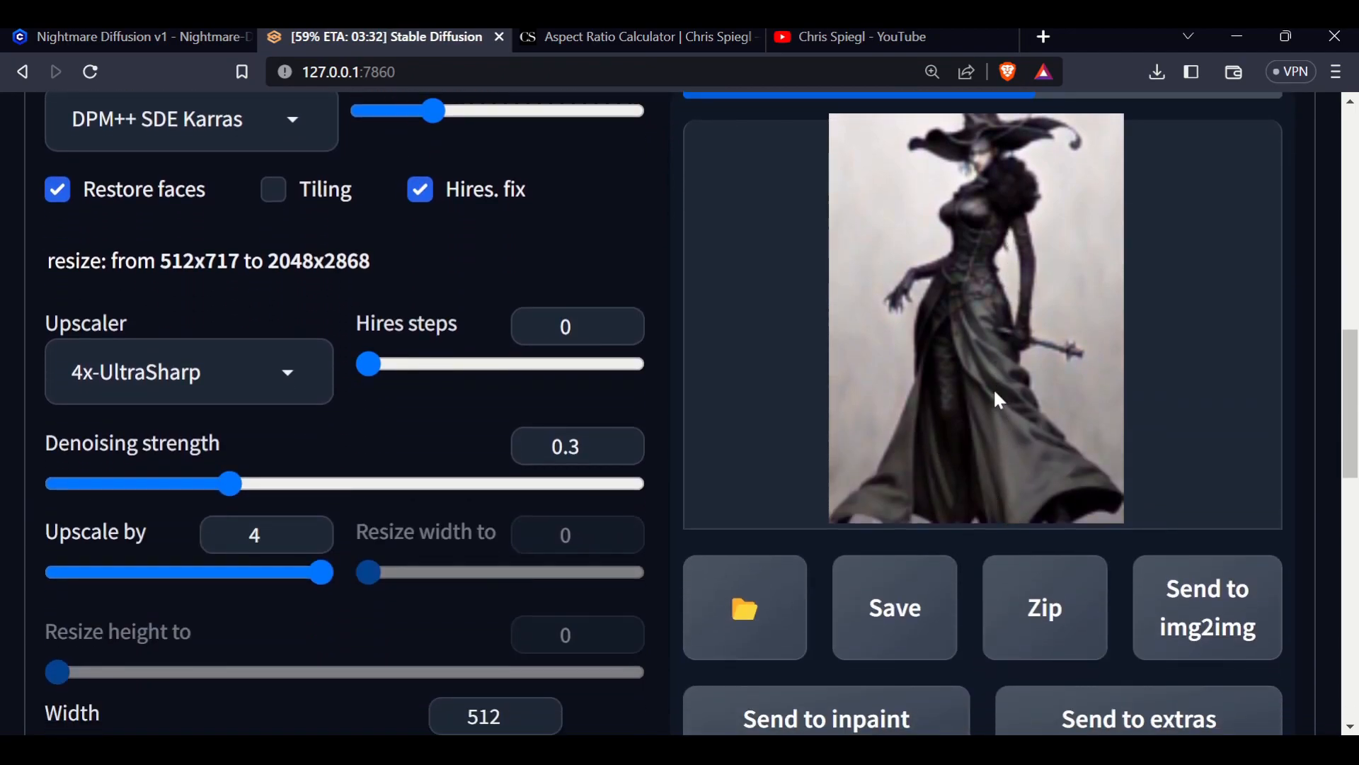
scroll(995, 392, up, 4)
scroll(994, 491, down, 7)
scroll(991, 579, up, 7)
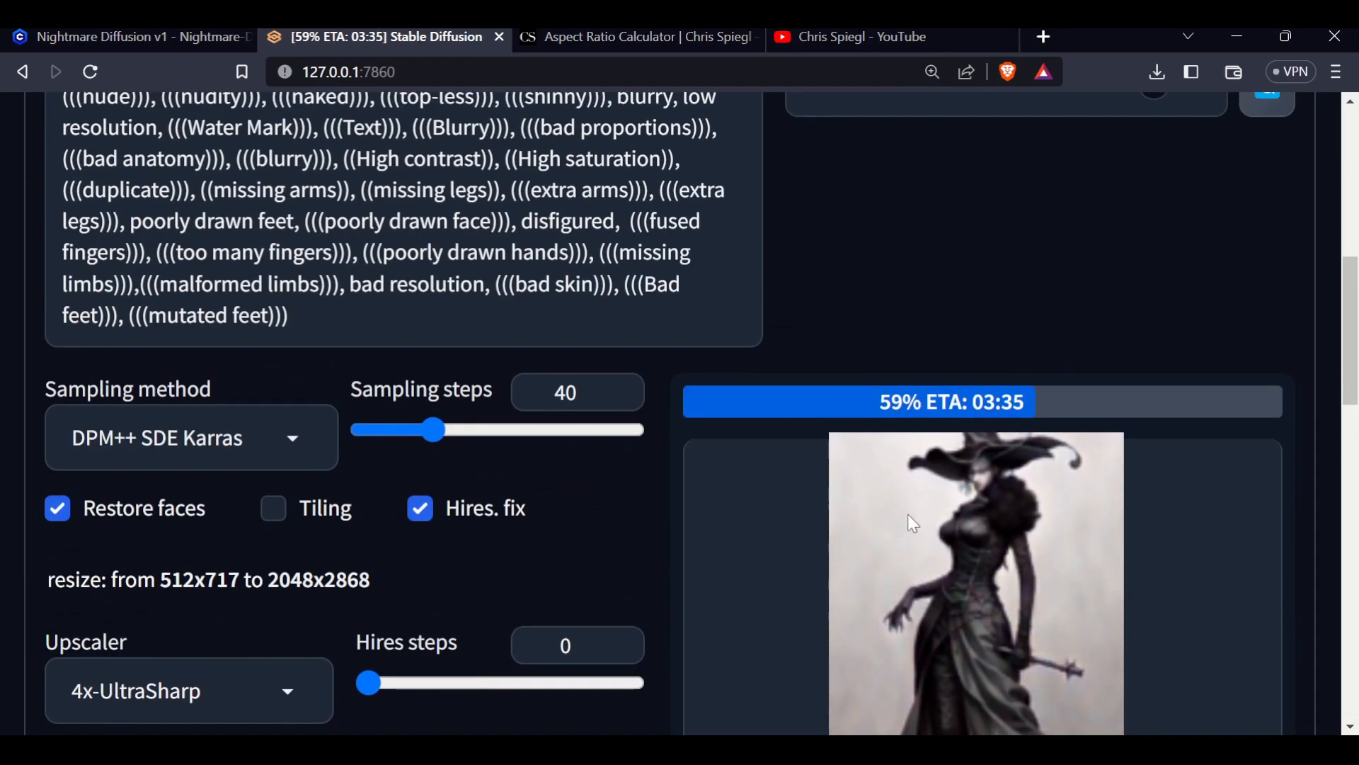
scroll(912, 522, down, 3)
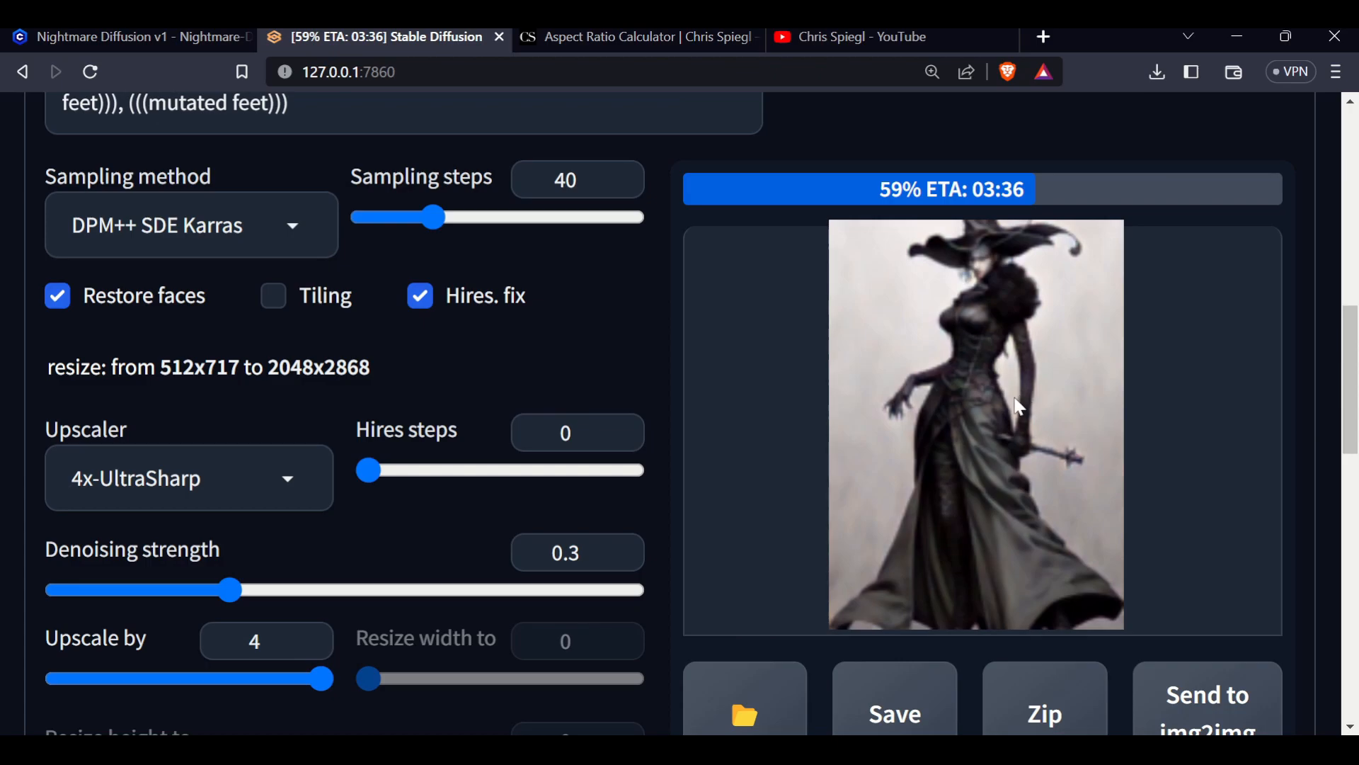
scroll(936, 432, up, 7)
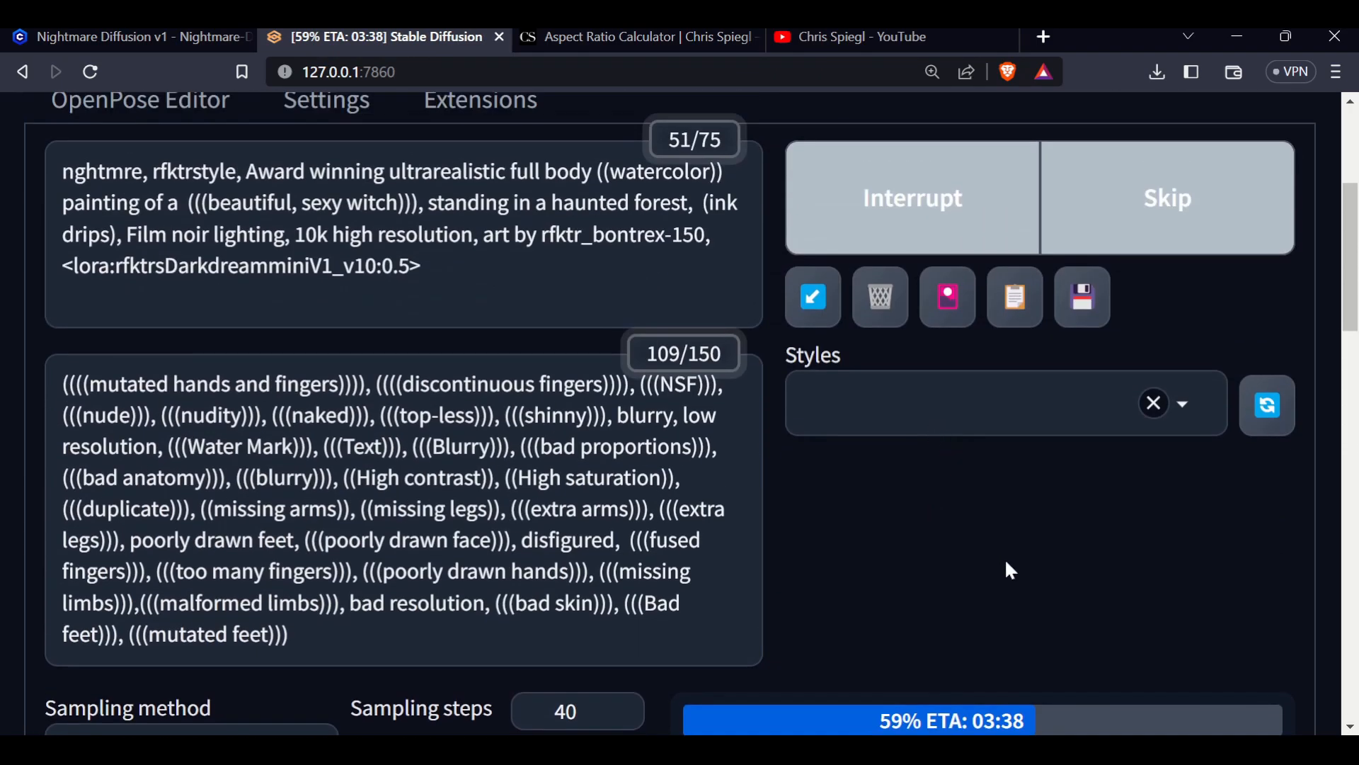
scroll(1005, 566, down, 6)
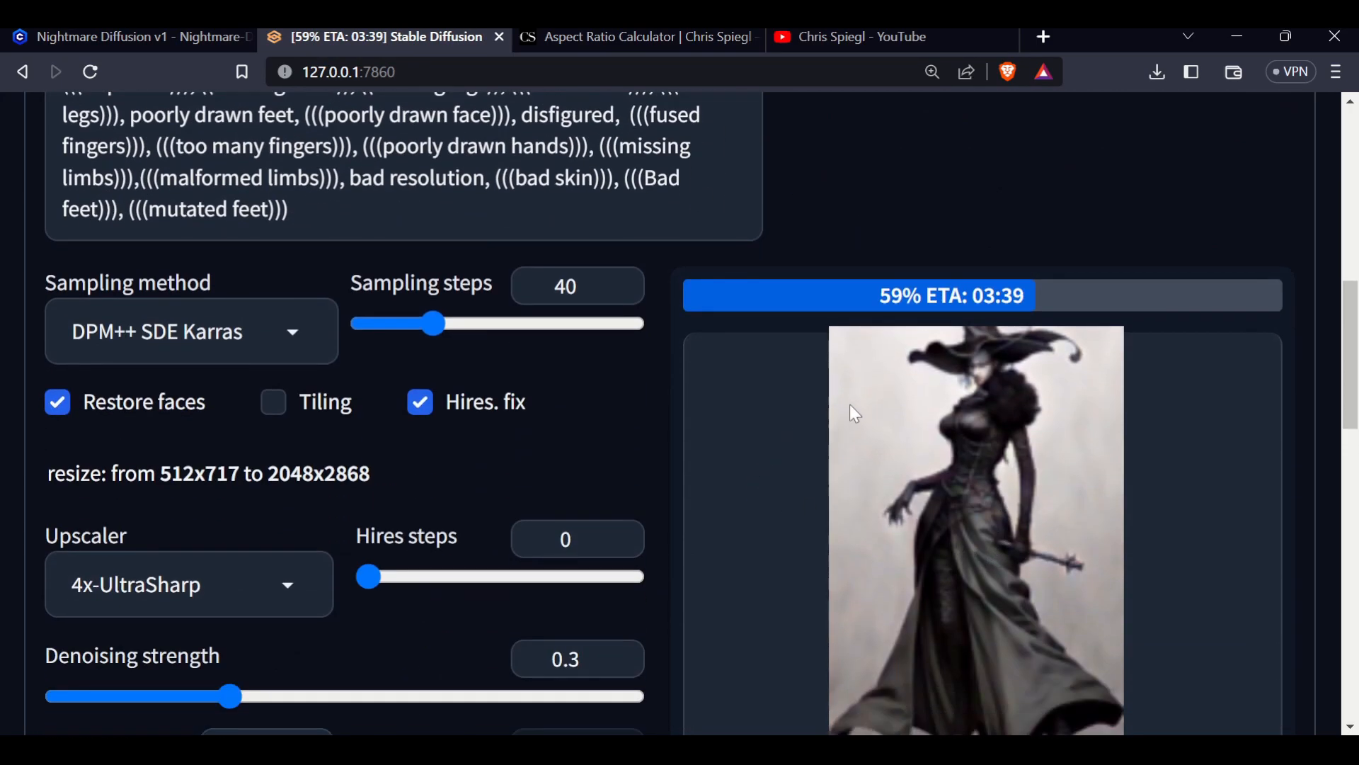
scroll(868, 213, up, 6)
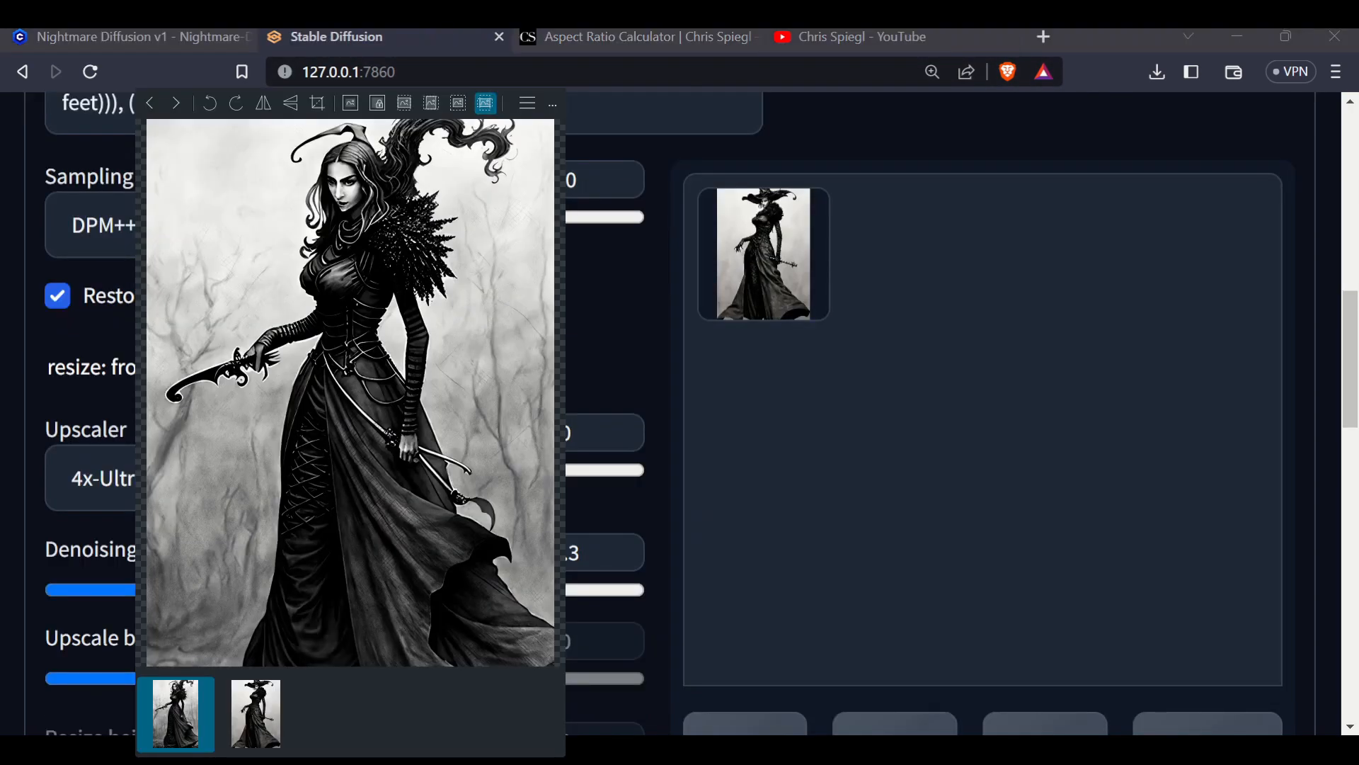
Compare the original and newly generated witch images in the image viewer, then close it
click(178, 106)
scroll(413, 283, up, 2)
scroll(413, 283, down, 2)
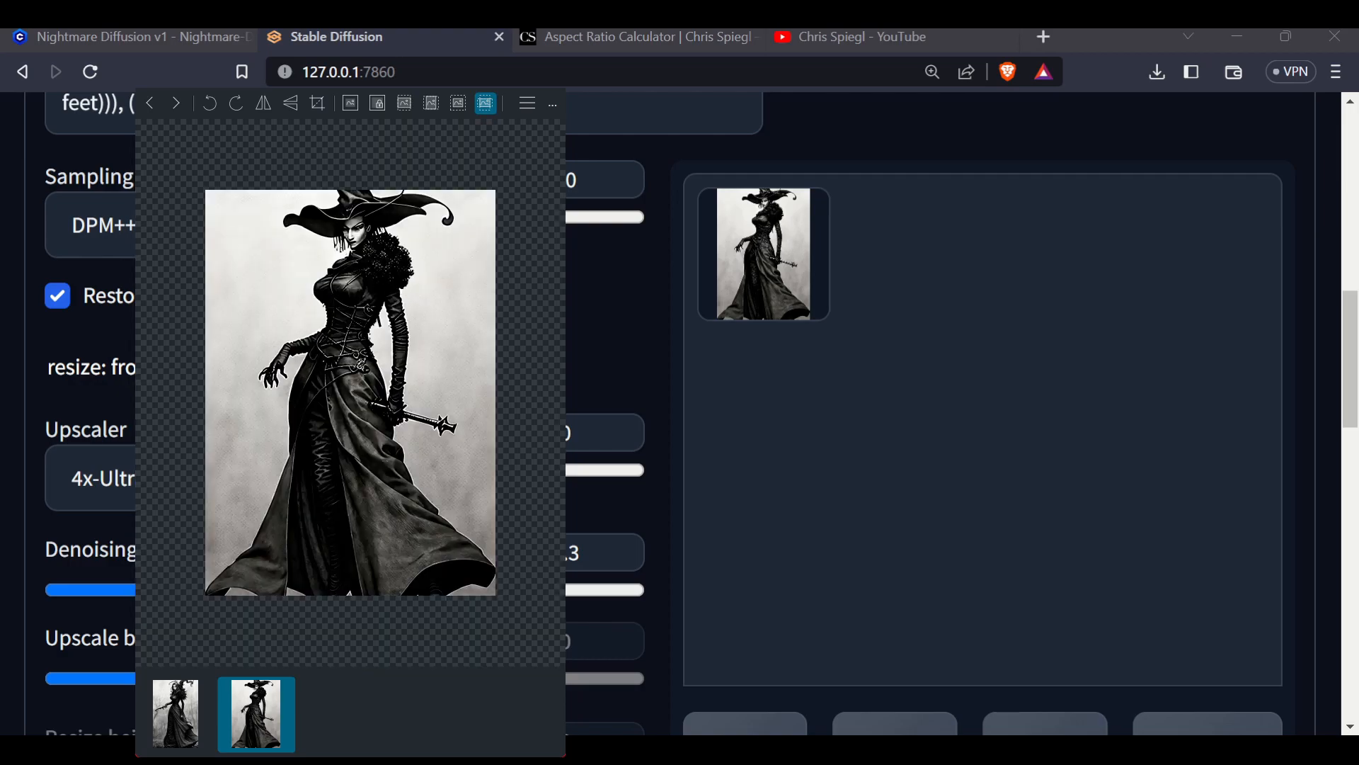
click(145, 107)
scroll(279, 211, down, 2)
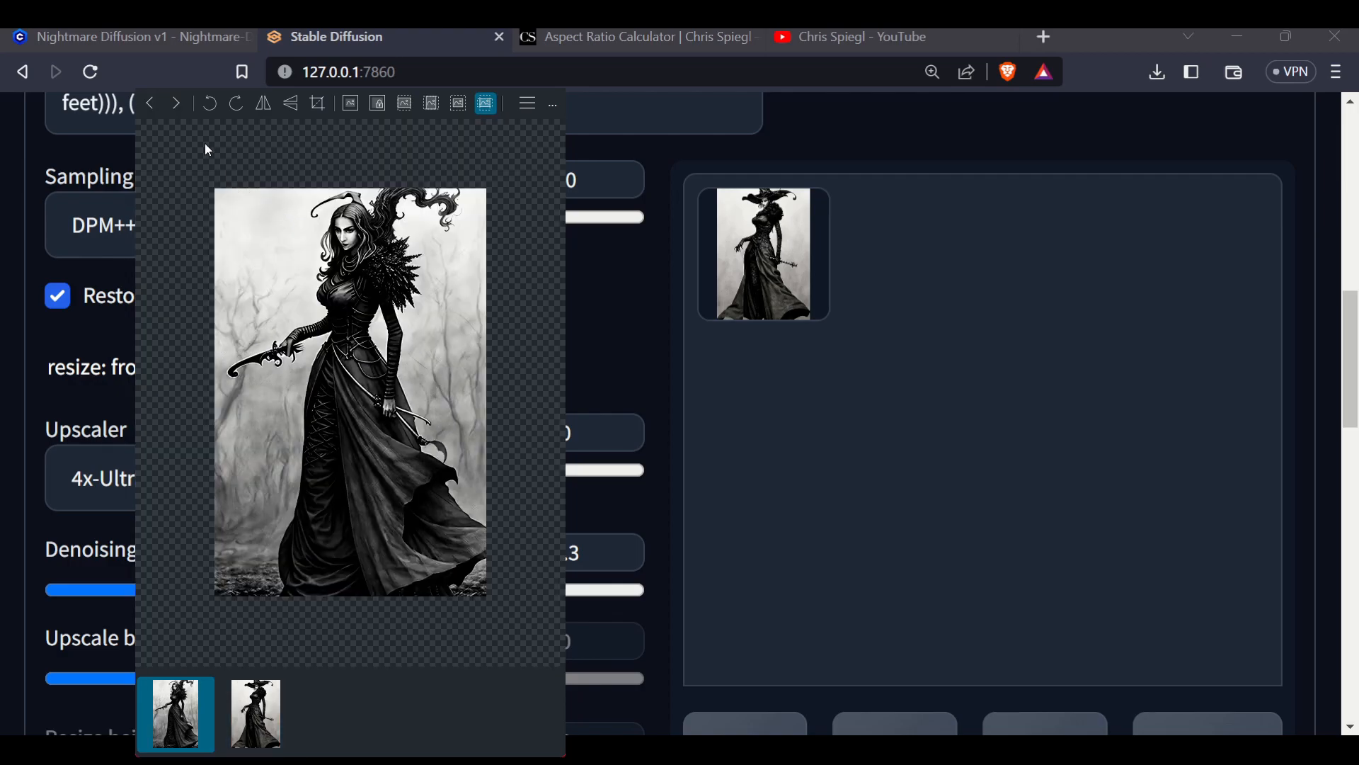
click(177, 106)
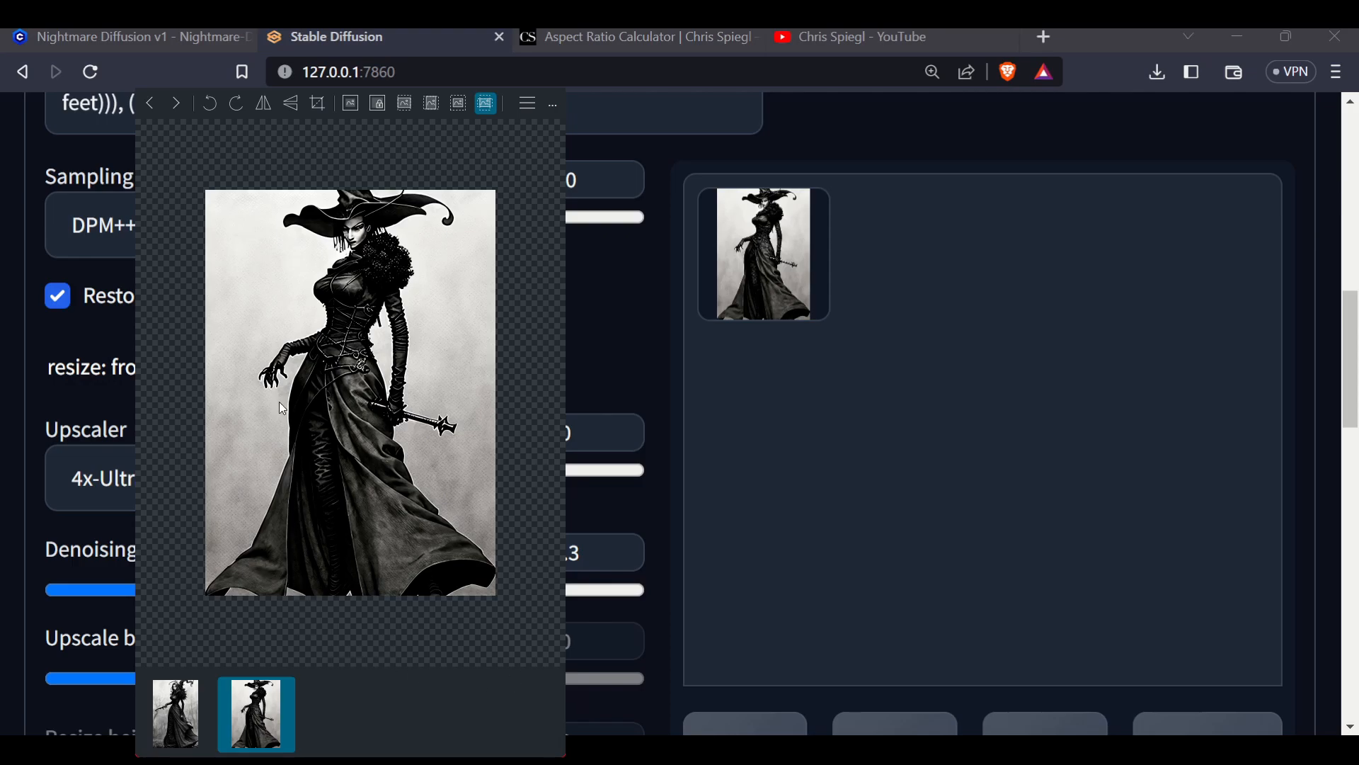
scroll(378, 266, down, 1)
scroll(364, 272, up, 1)
scroll(364, 274, up, 1)
scroll(363, 274, down, 1)
scroll(364, 275, up, 1)
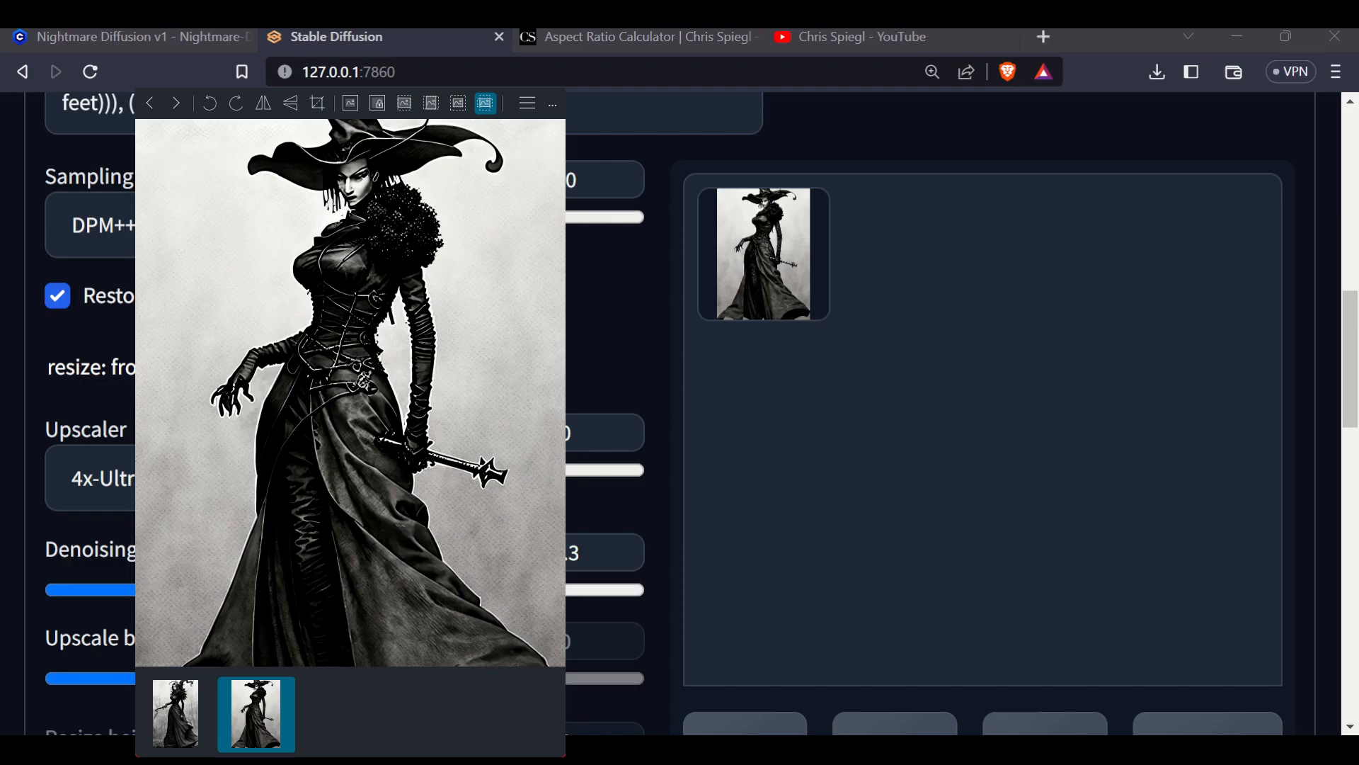
click(551, 76)
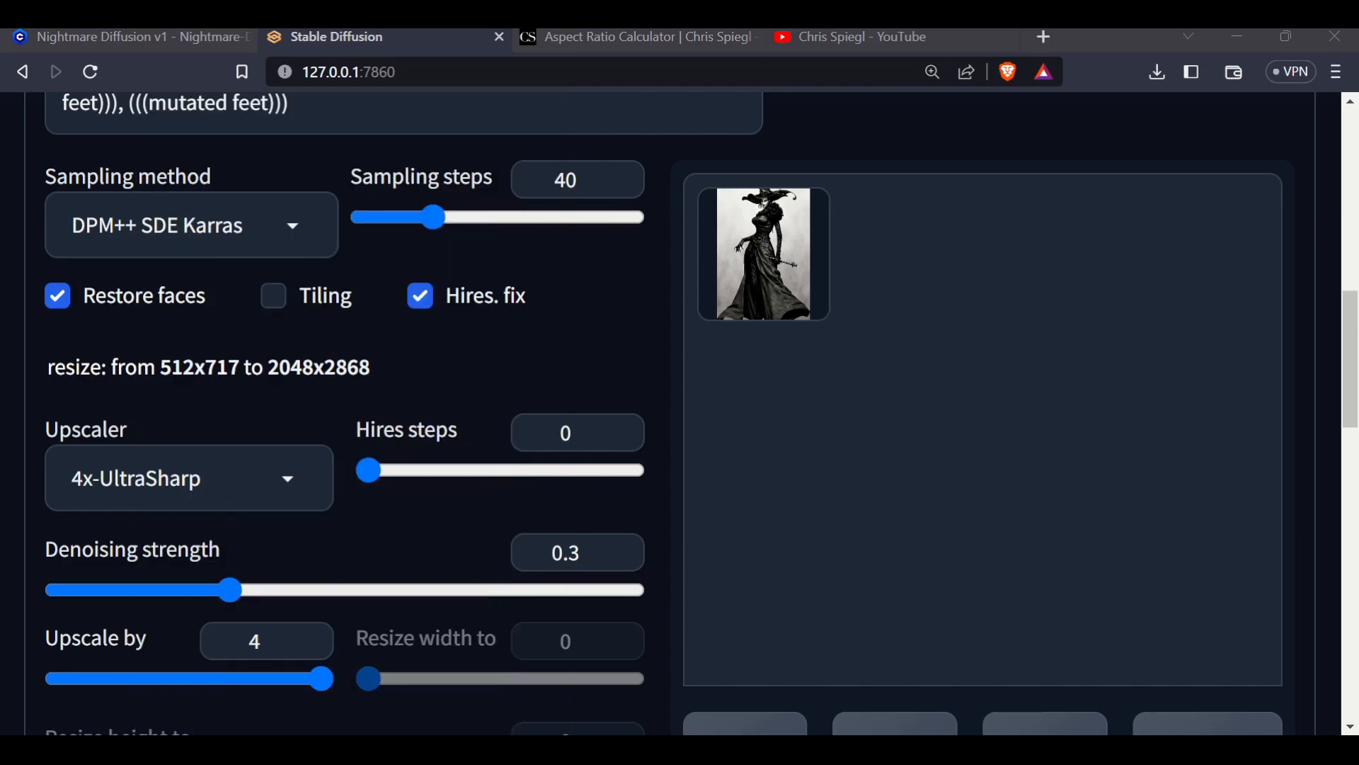
Open the generated witch image in the gallery preview and scroll through the settings and prompts
scroll(742, 427, down, 10)
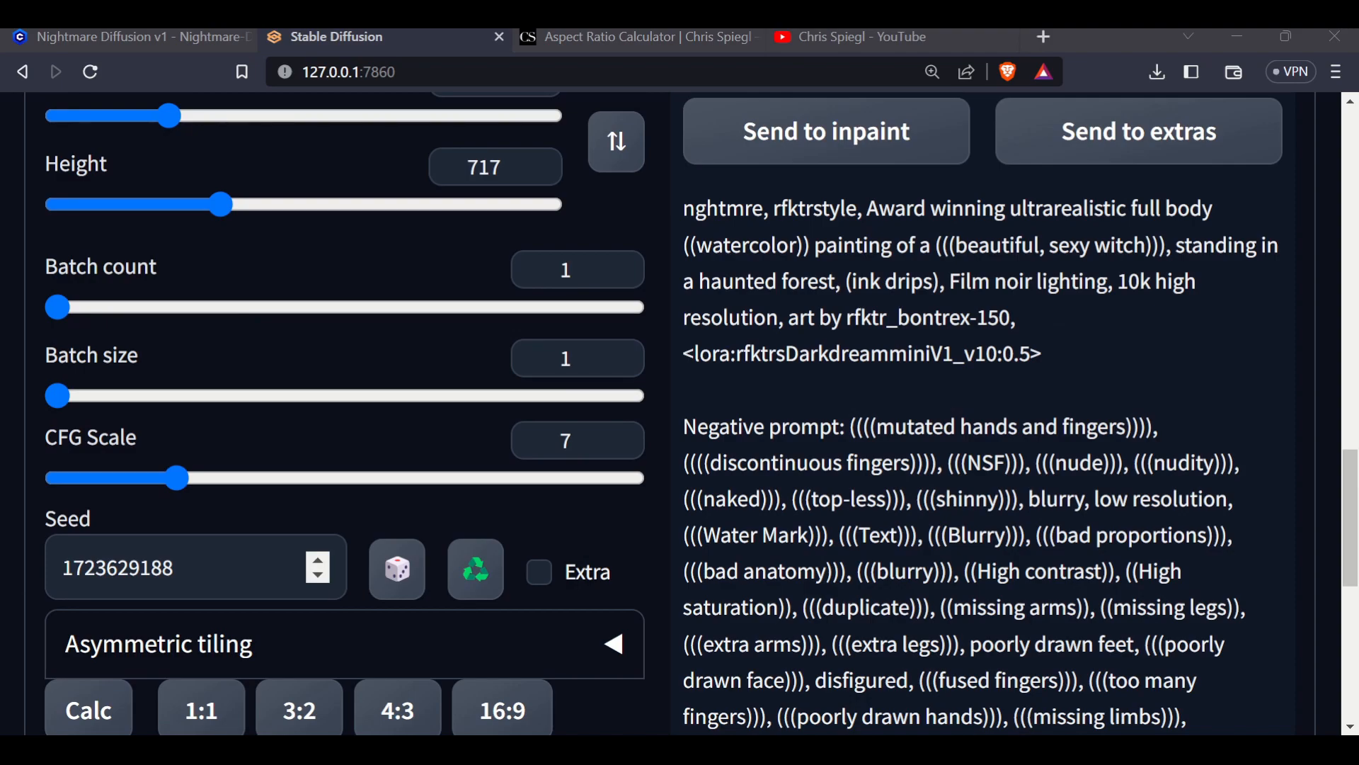
scroll(741, 614, up, 8)
scroll(741, 614, up, 3)
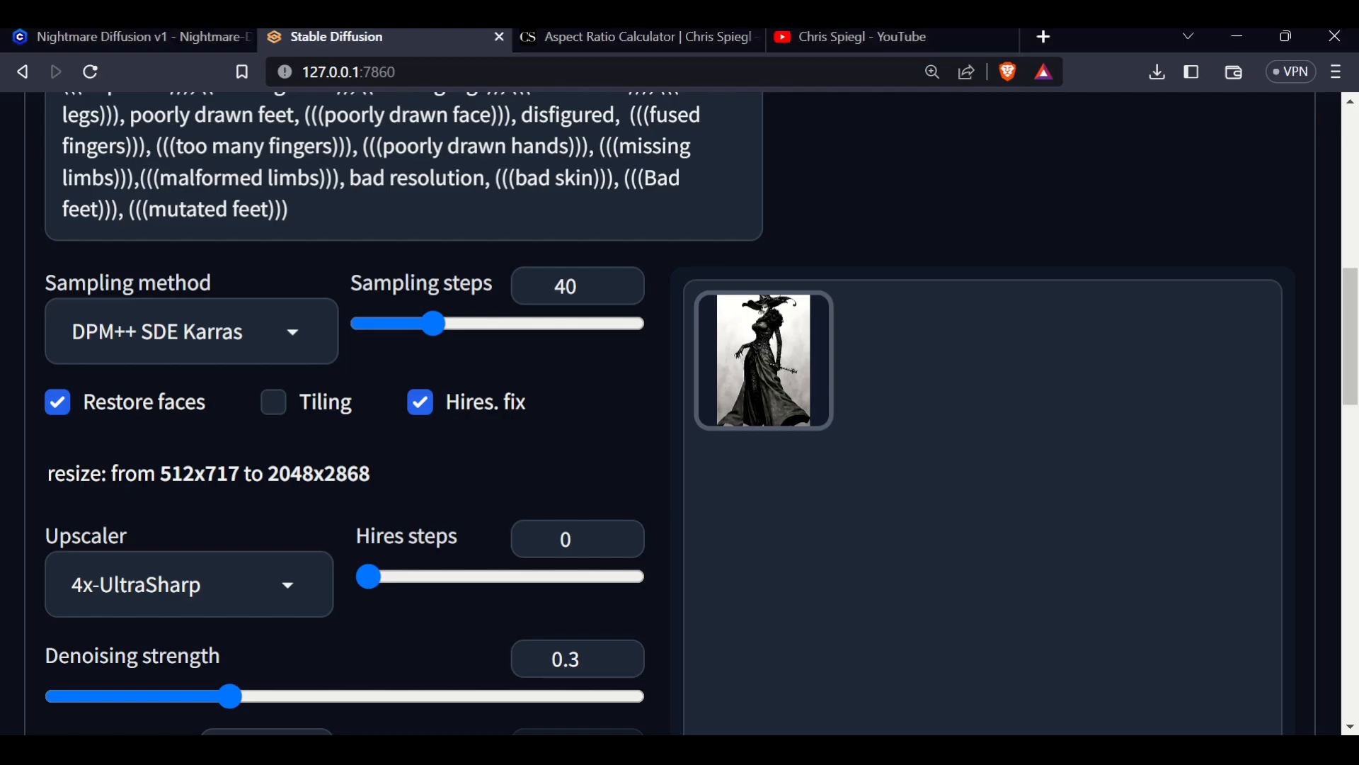
click(763, 359)
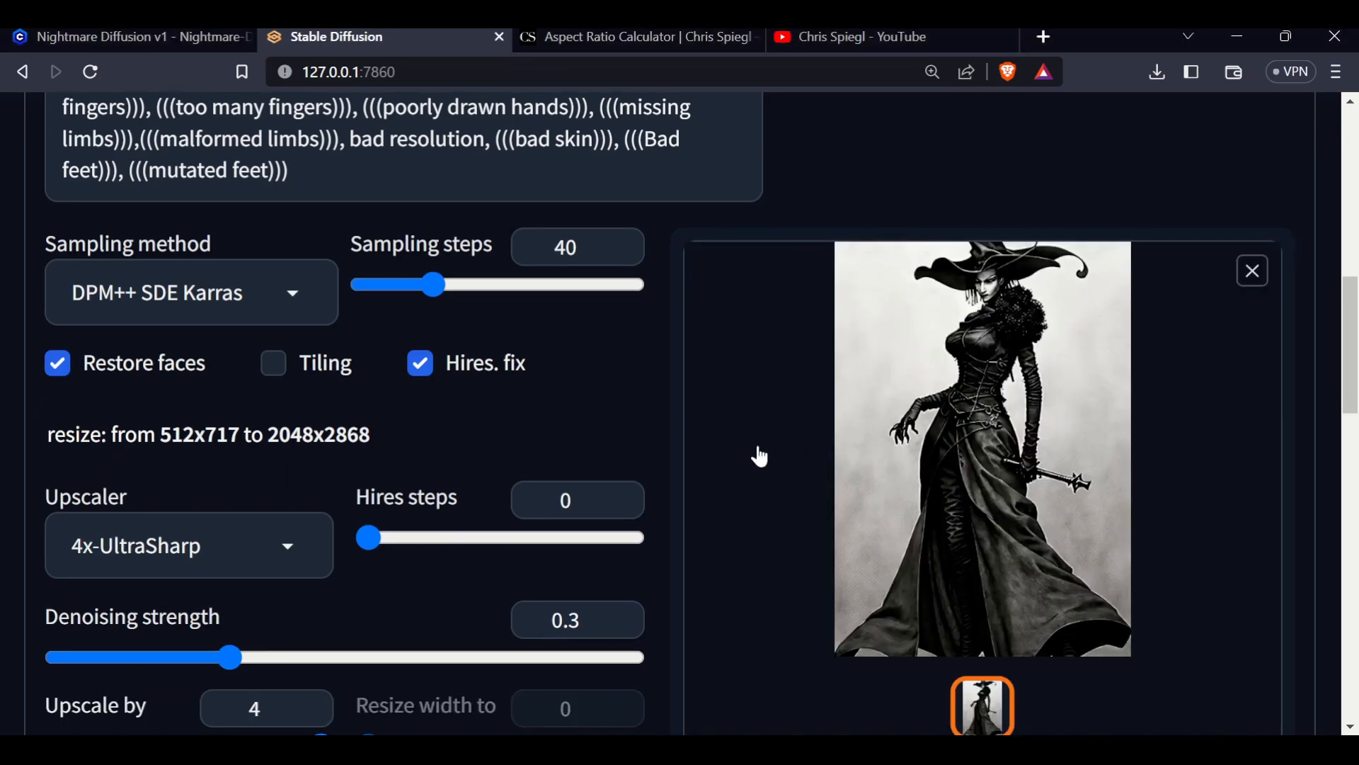
scroll(755, 455, up, 3)
scroll(905, 354, up, 5)
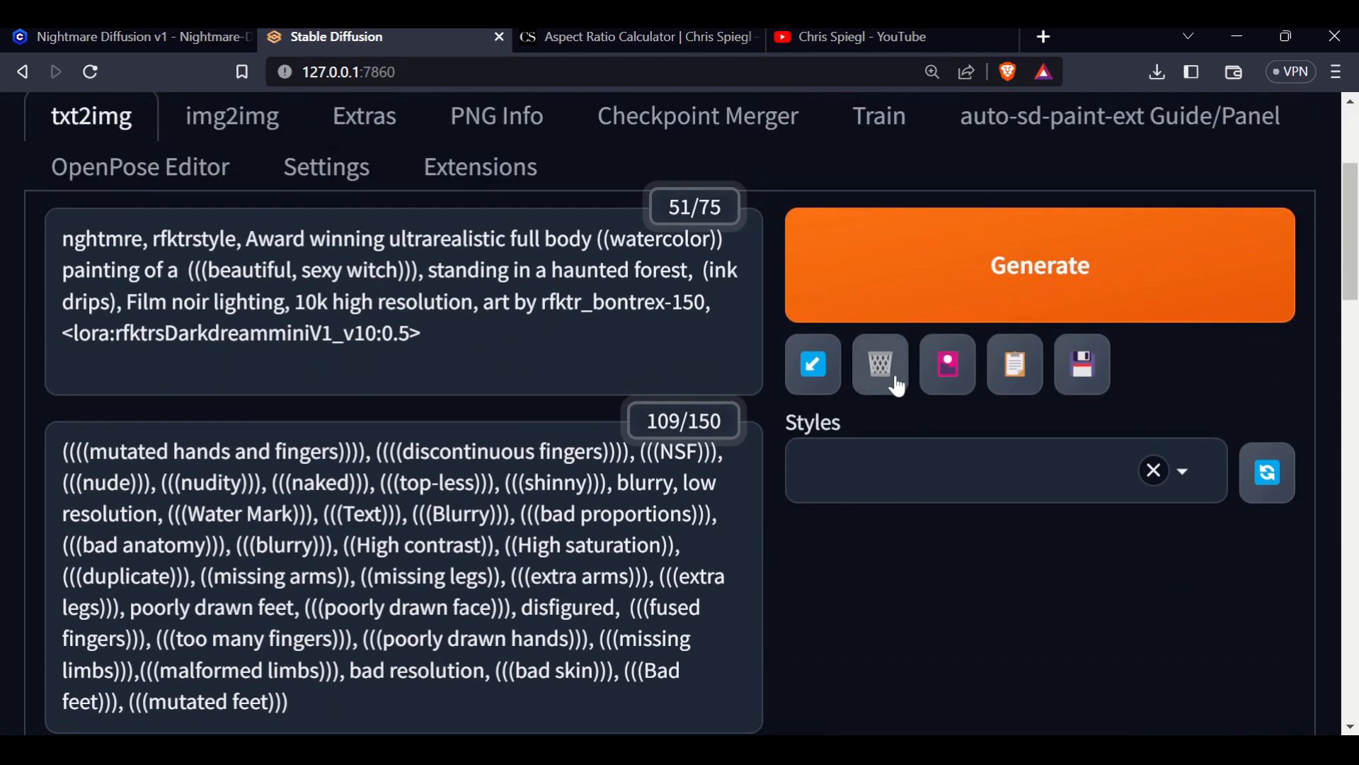
scroll(1031, 606, down, 9)
scroll(992, 594, up, 4)
scroll(992, 593, down, 4)
scroll(986, 583, up, 2)
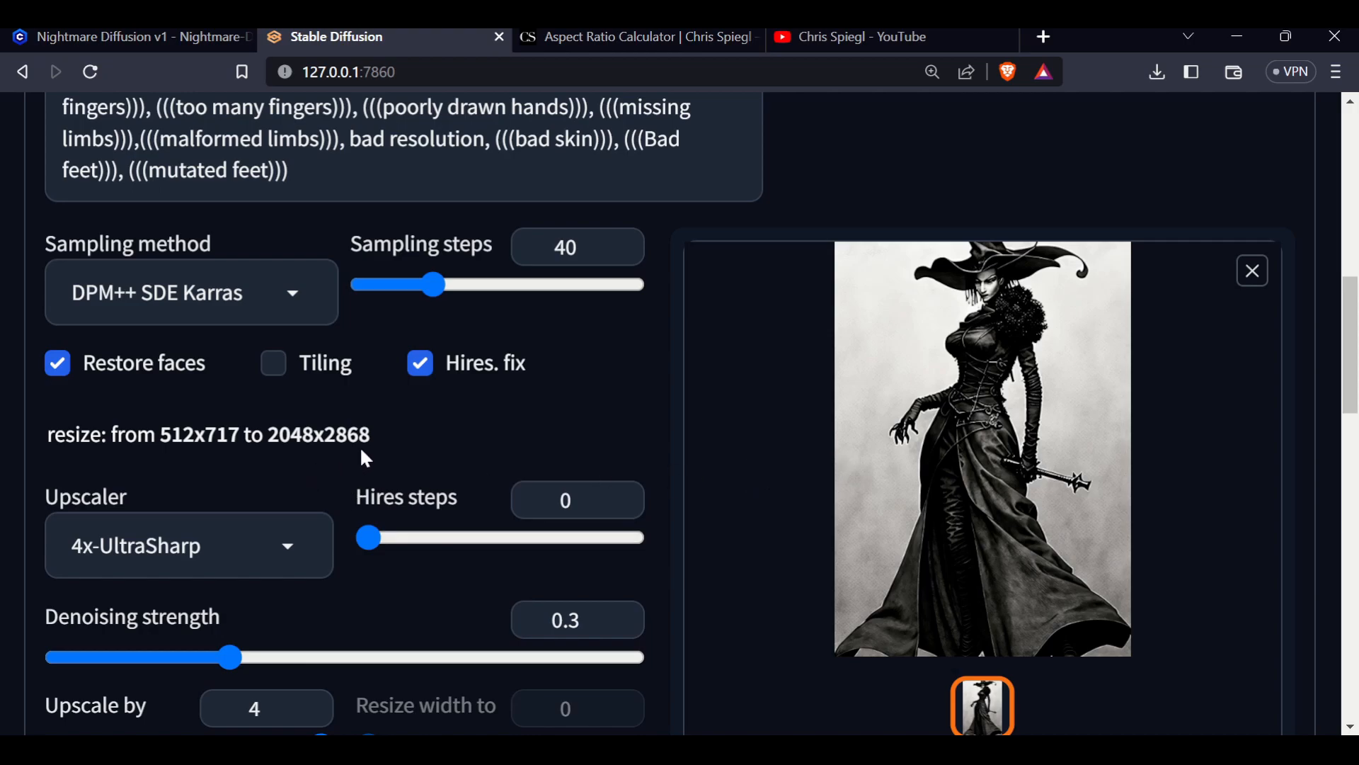
scroll(871, 453, down, 3)
scroll(1168, 649, down, 3)
Send the generated witch image to the Extras tab as the source image
click(1131, 537)
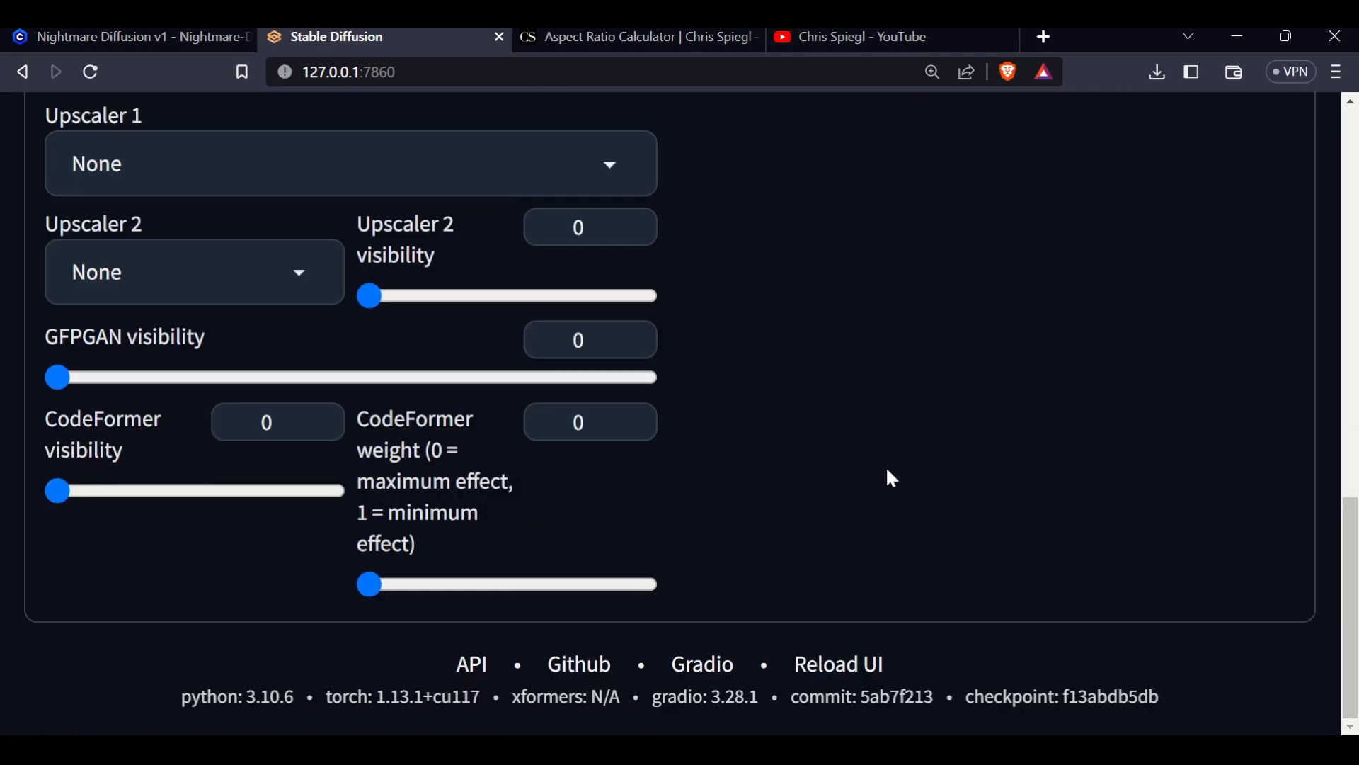
scroll(839, 516, up, 5)
scroll(842, 549, up, 3)
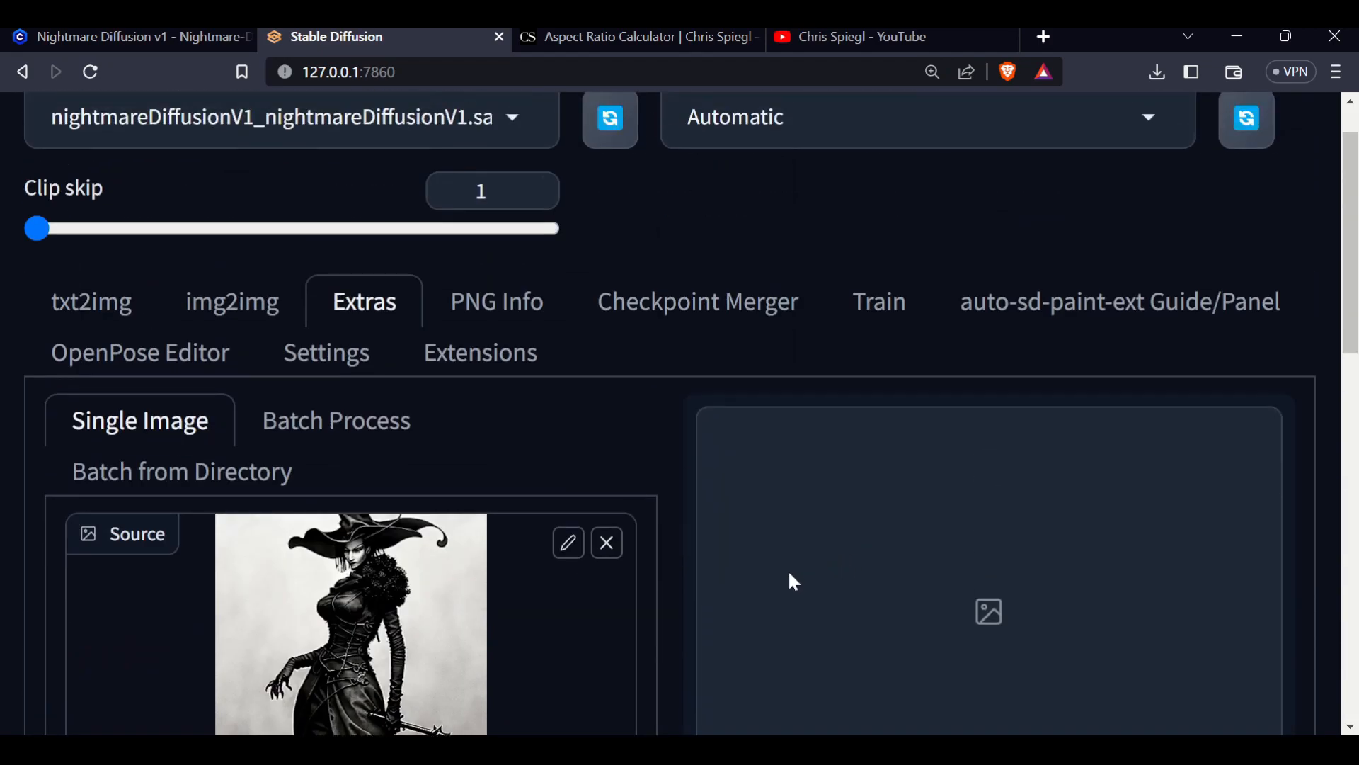
Set Upscaler 1 to 4x-UltraSharp and drag the resize factor to 2 for the source witch image
scroll(771, 630, down, 3)
scroll(745, 682, down, 7)
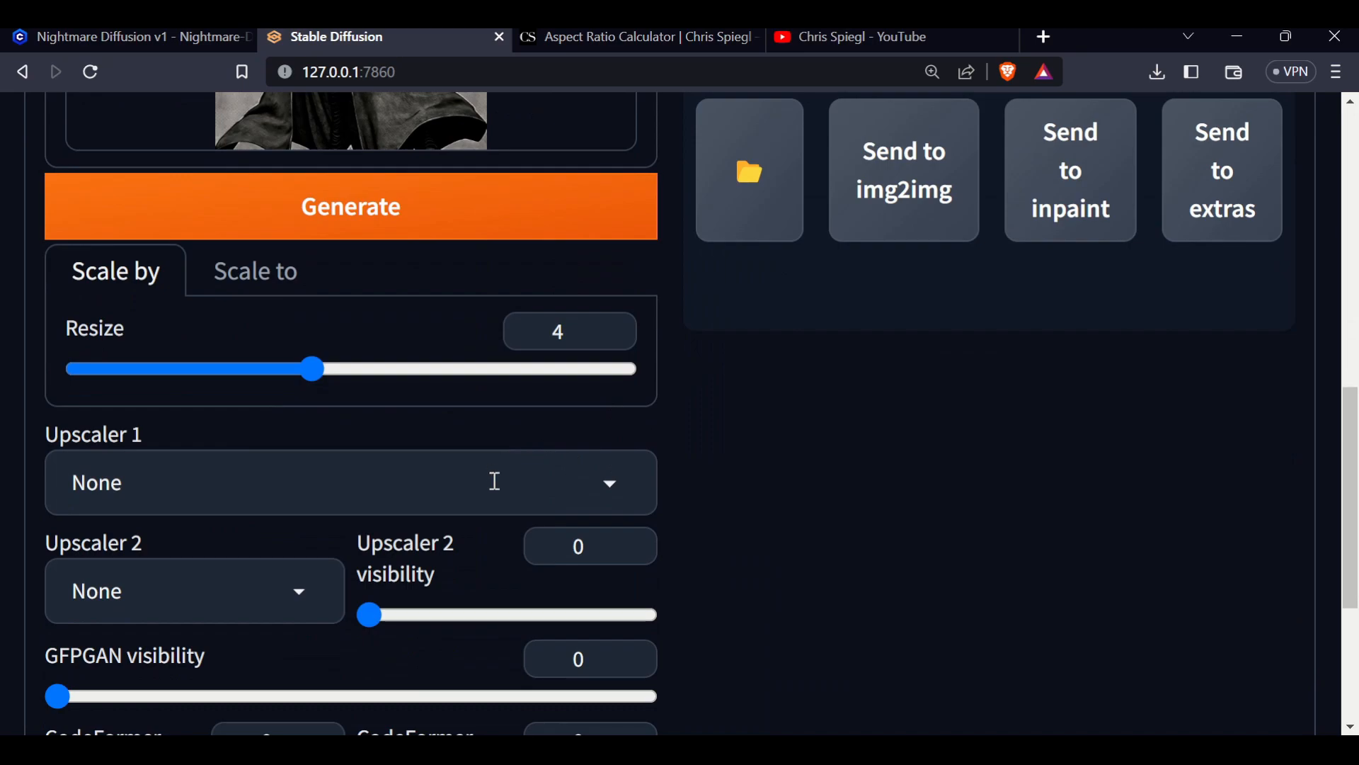
click(610, 483)
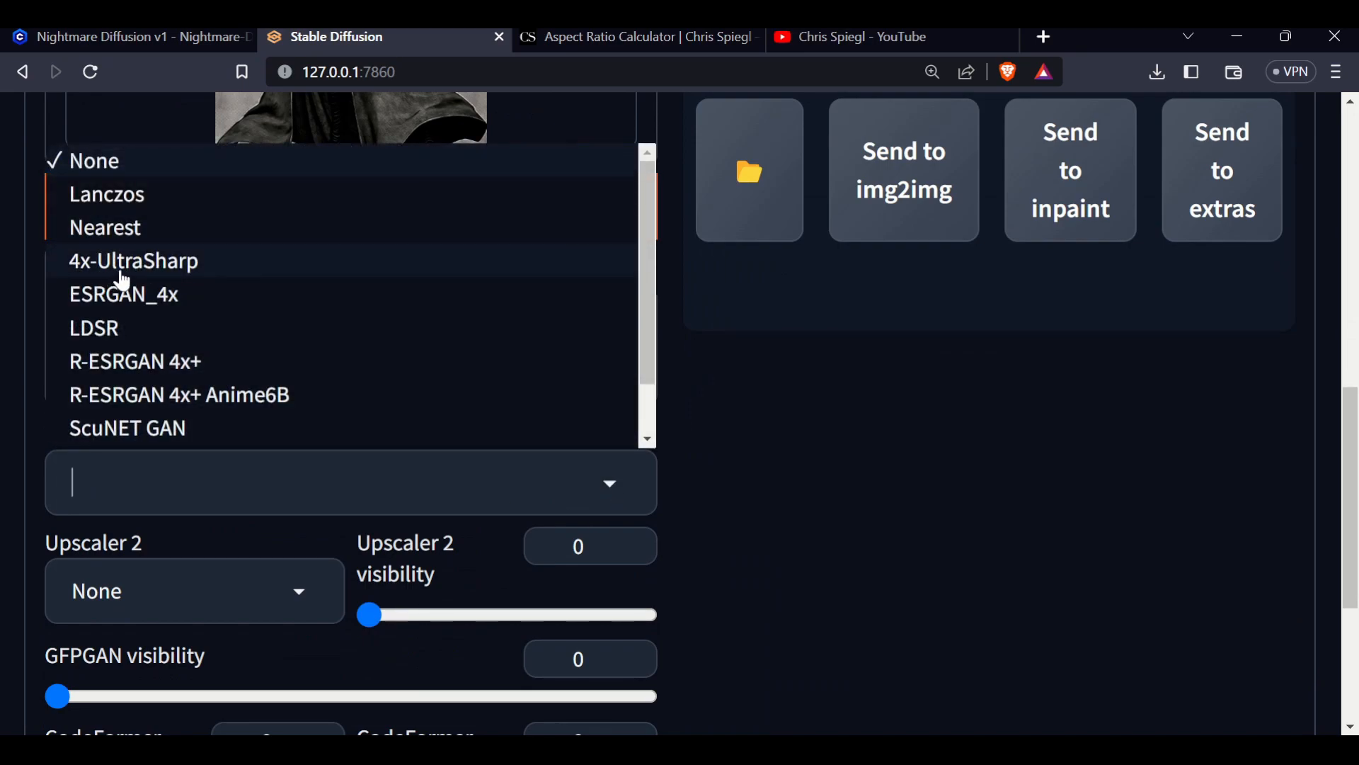
click(120, 275)
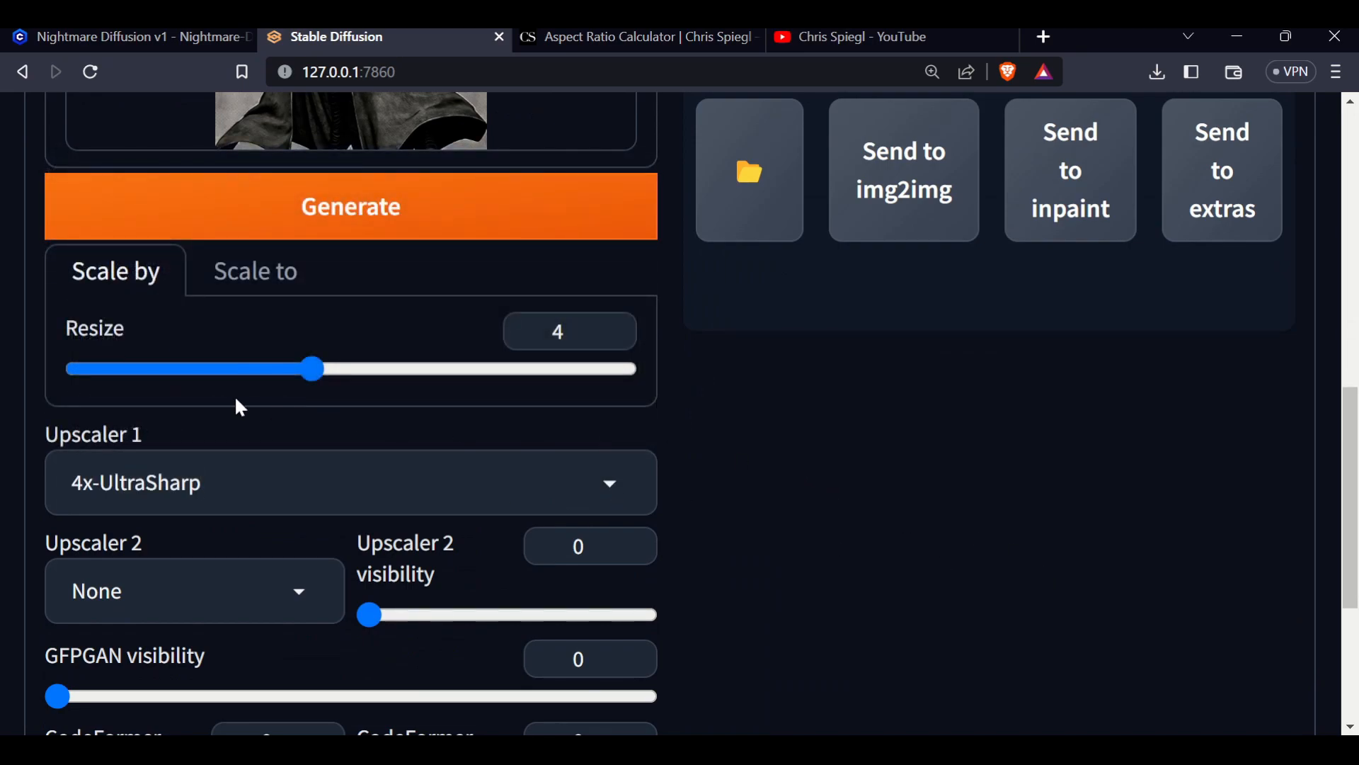
drag(313, 371, 157, 371)
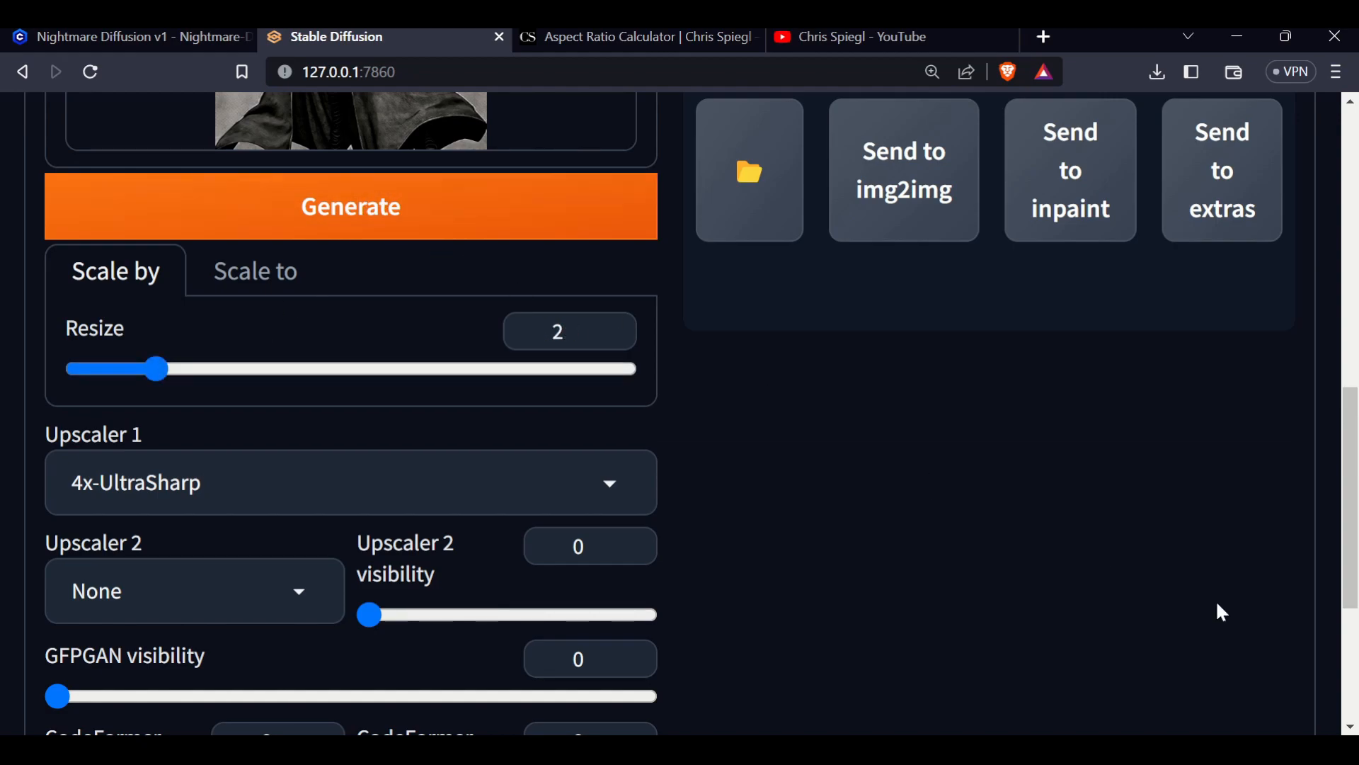
Run the Extras upscale on the witch source image
scroll(1104, 580, up, 6)
scroll(901, 501, down, 2)
scroll(920, 396, up, 5)
scroll(913, 442, down, 4)
click(507, 647)
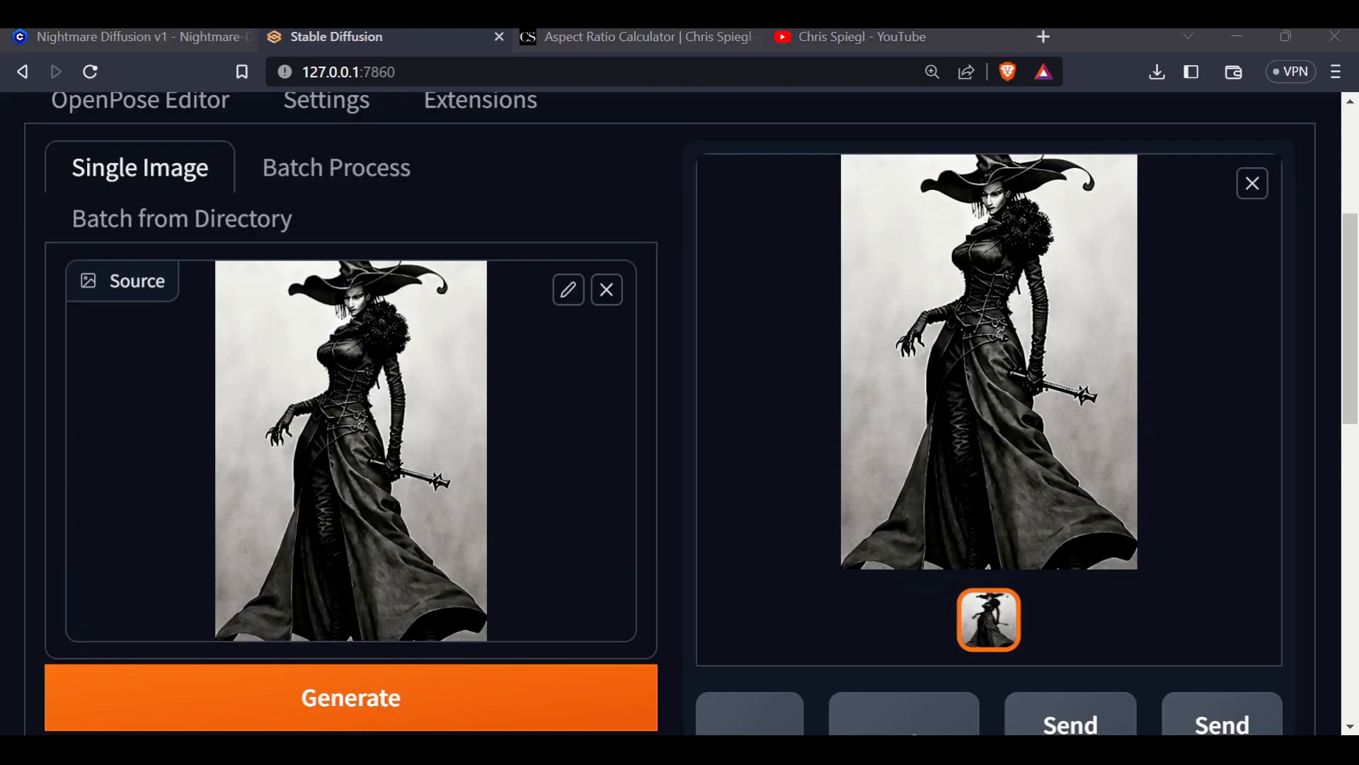
Compare the Scale by and Scale to options with the values in the Aspect Ratio Calculator tab
scroll(678, 326, down, 4)
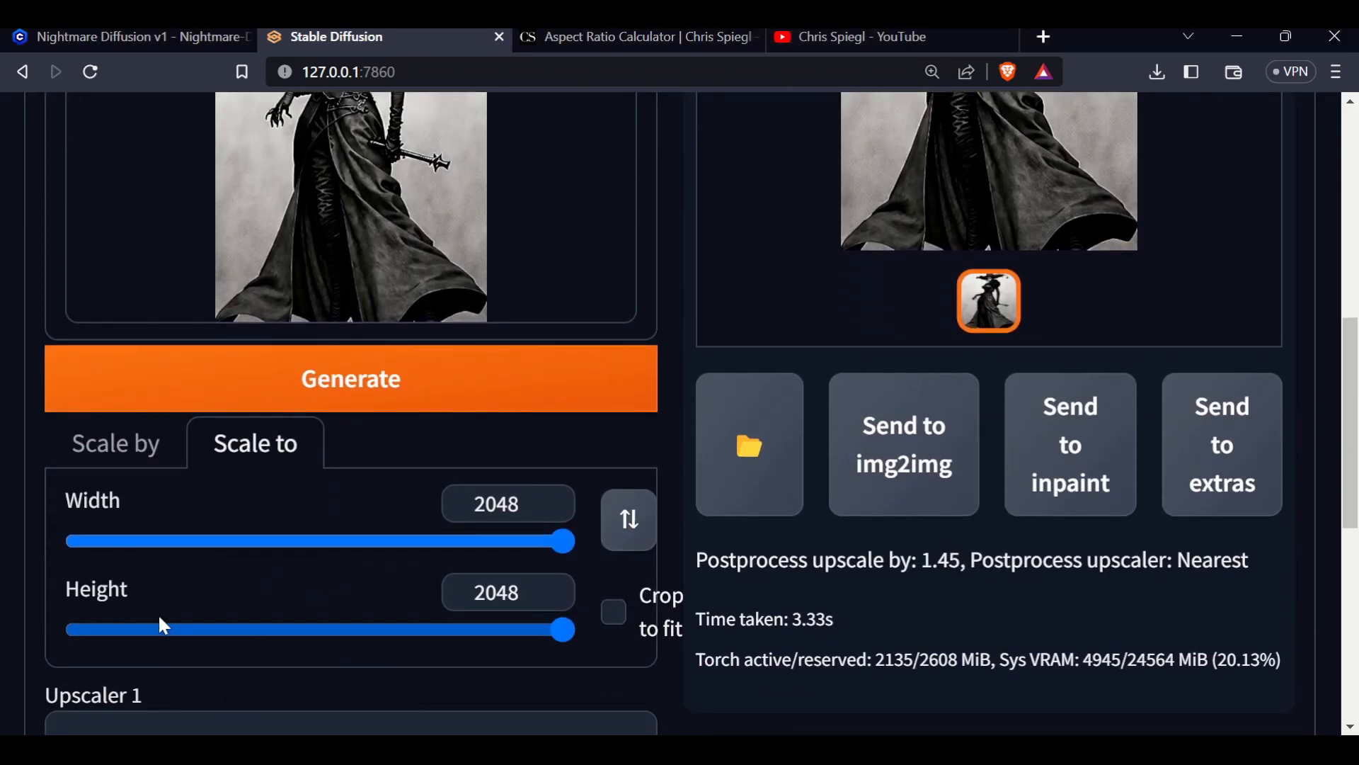
click(98, 462)
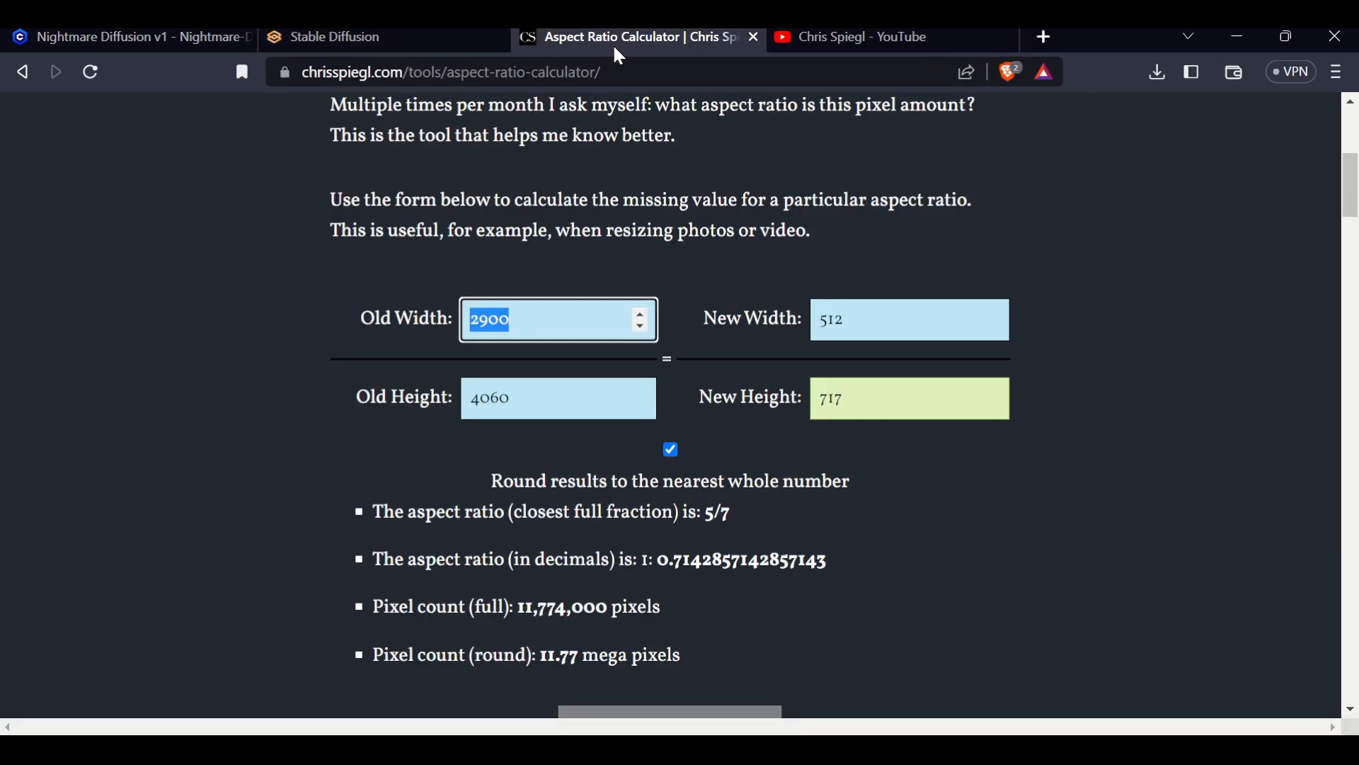
click(630, 37)
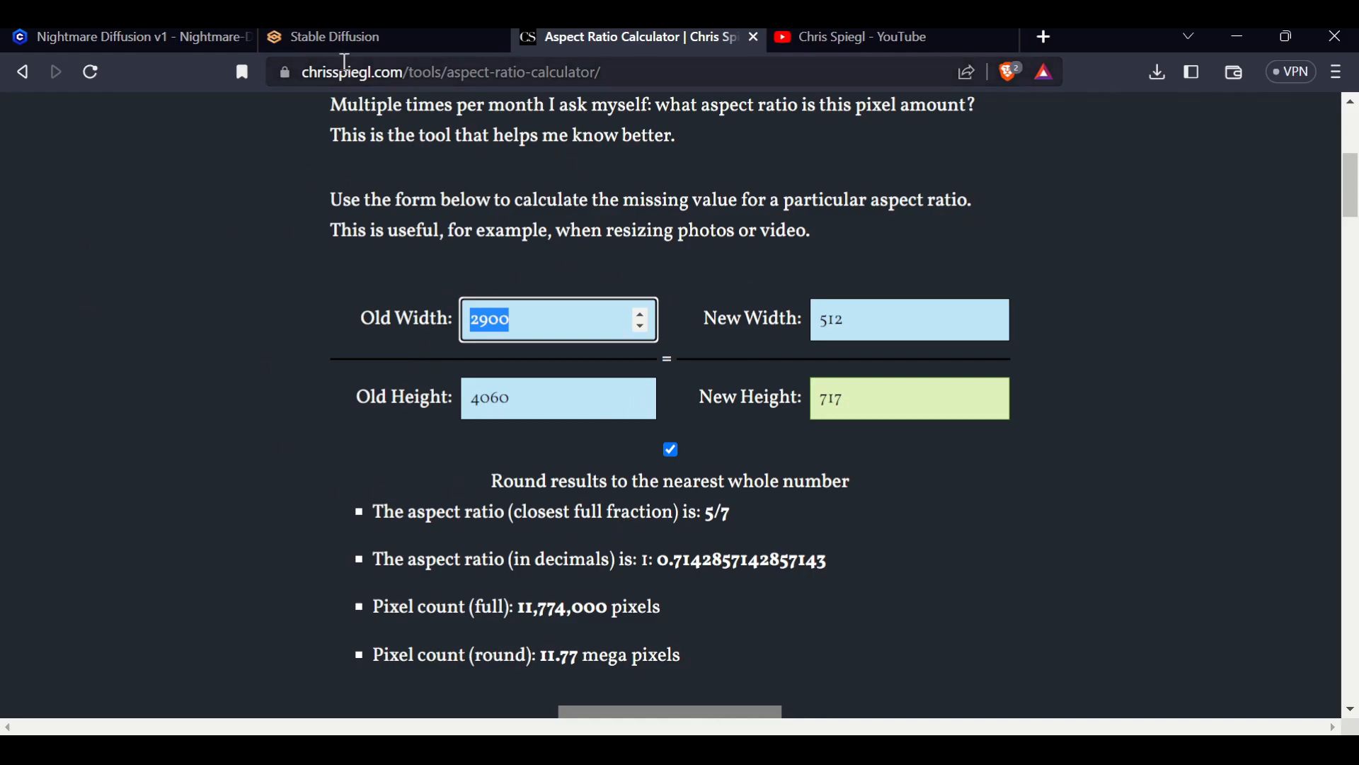
click(347, 40)
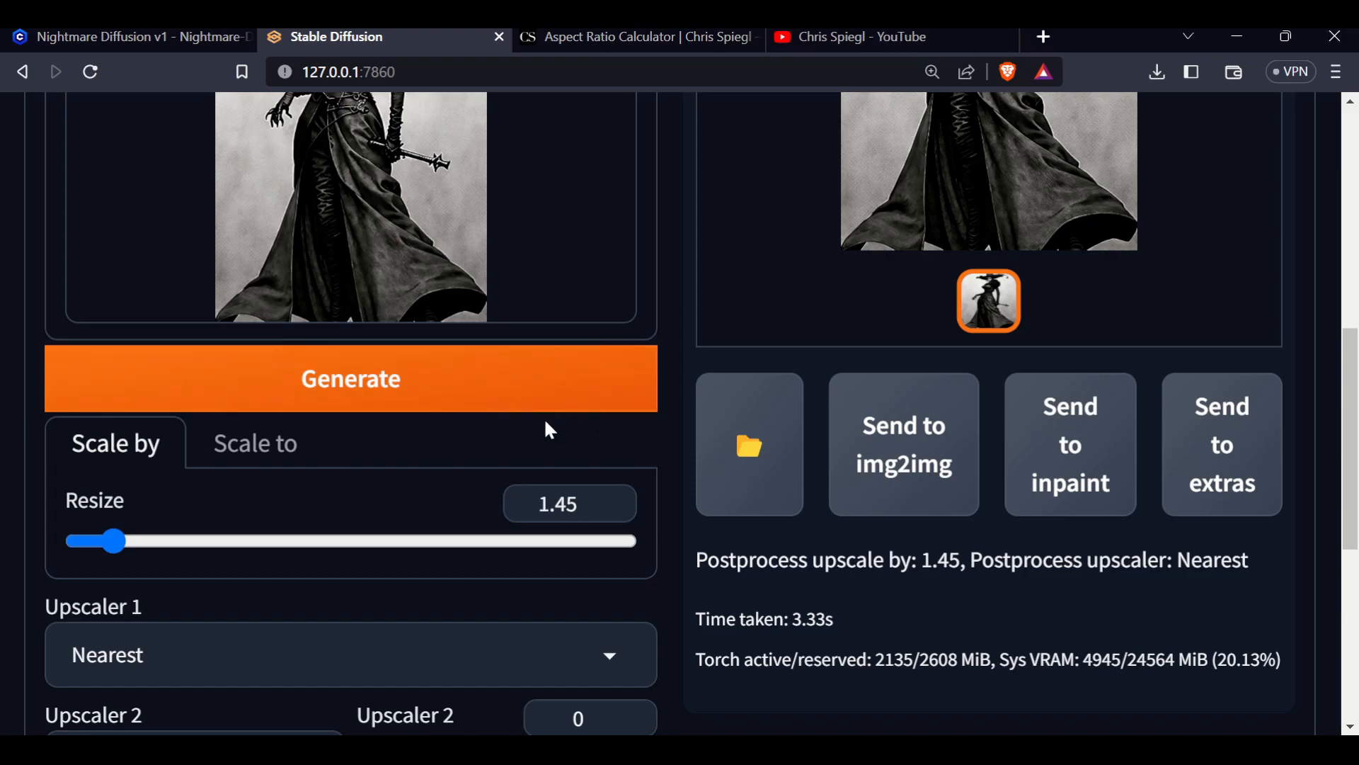
click(230, 445)
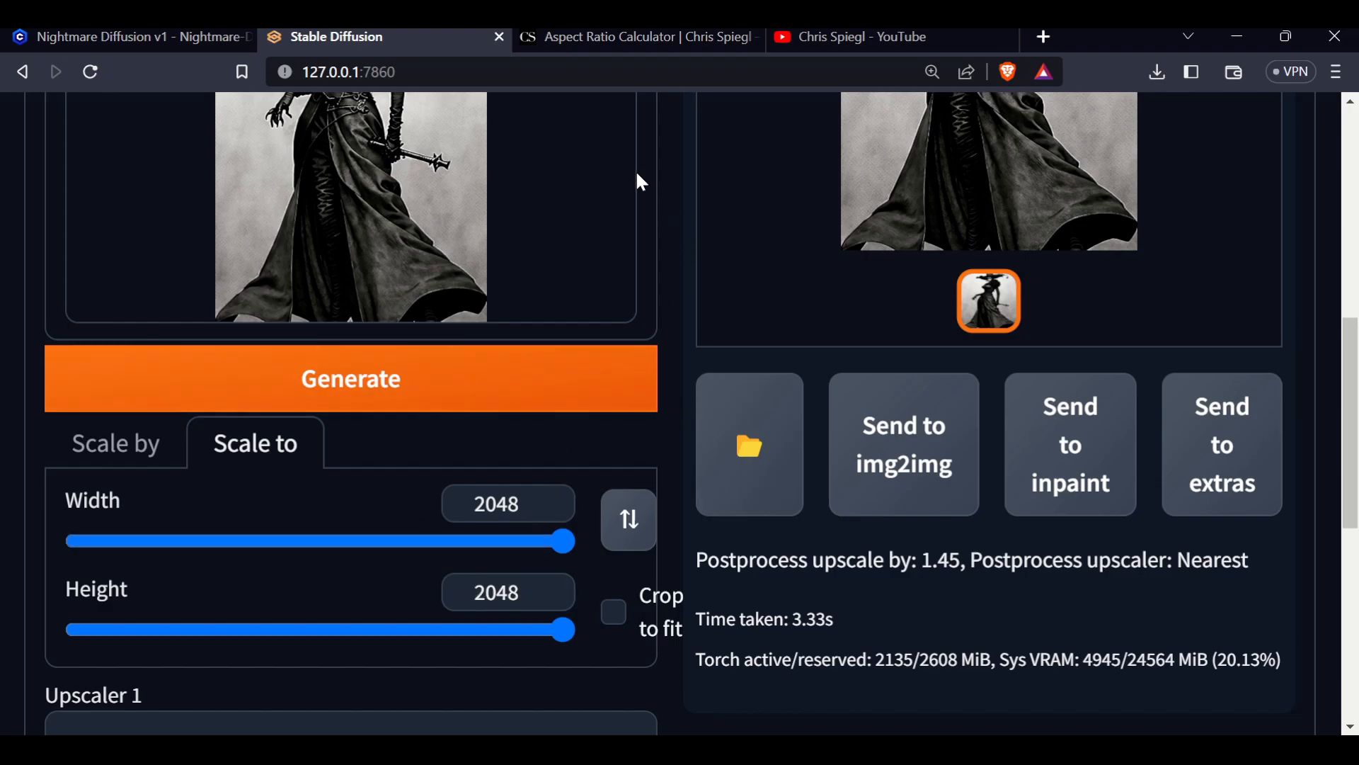
click(621, 39)
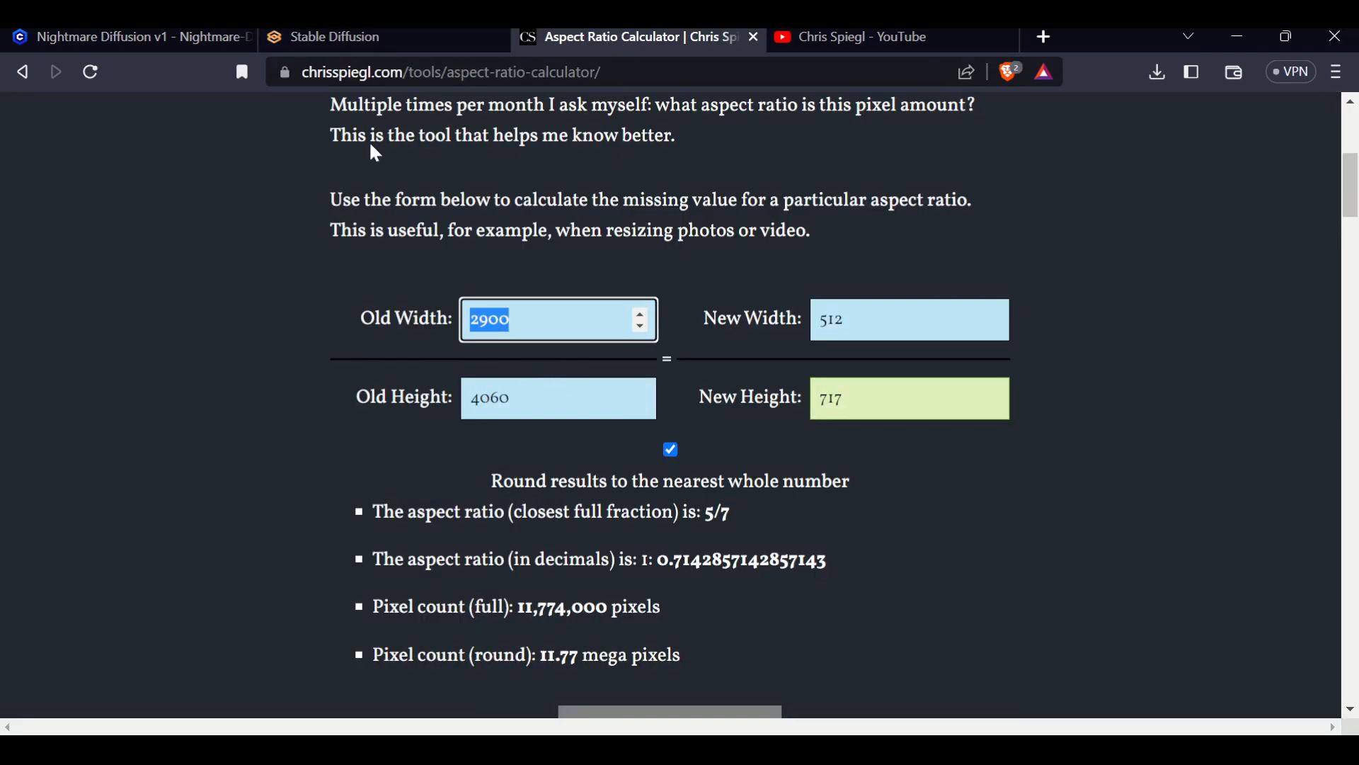
click(346, 37)
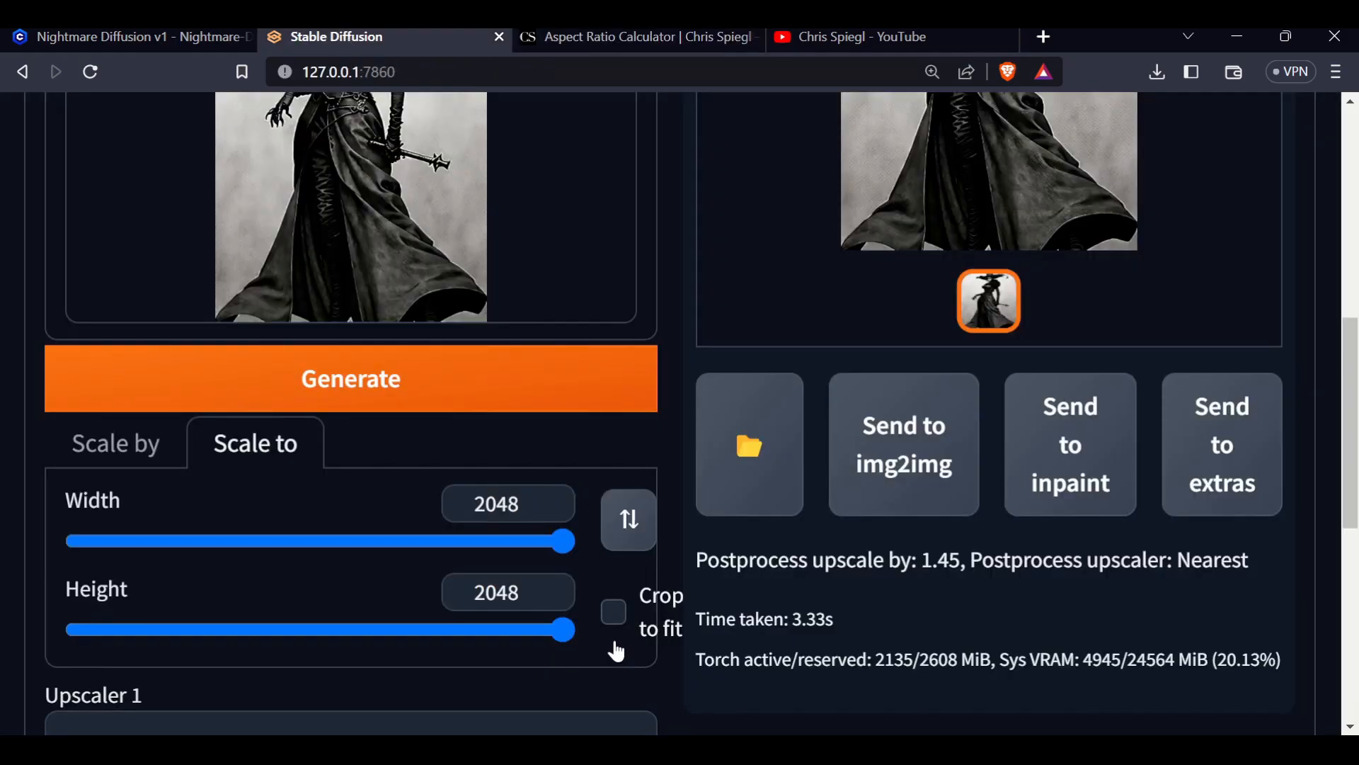
click(105, 462)
scroll(819, 555, down, 3)
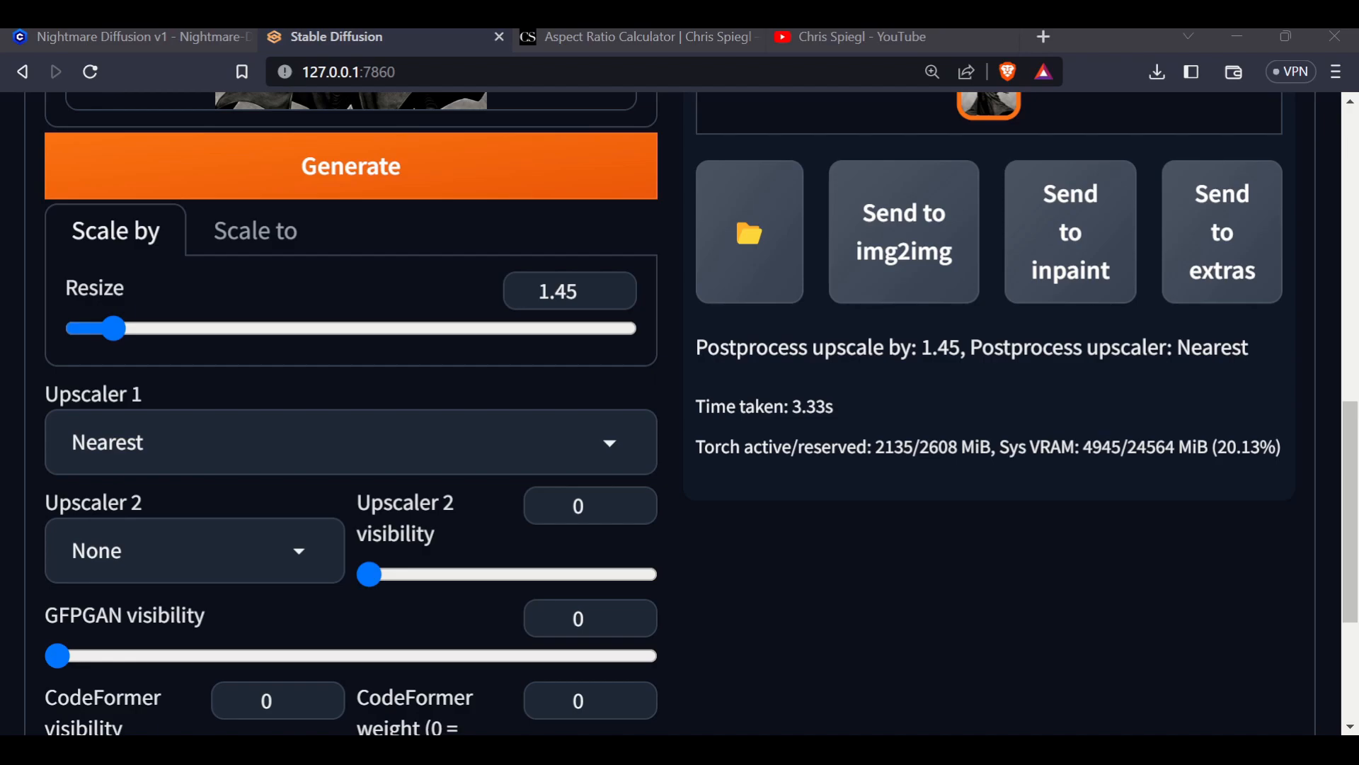
Open the upscaled witch image in the viewer, zoom around it, and close it
scroll(322, 214, down, 5)
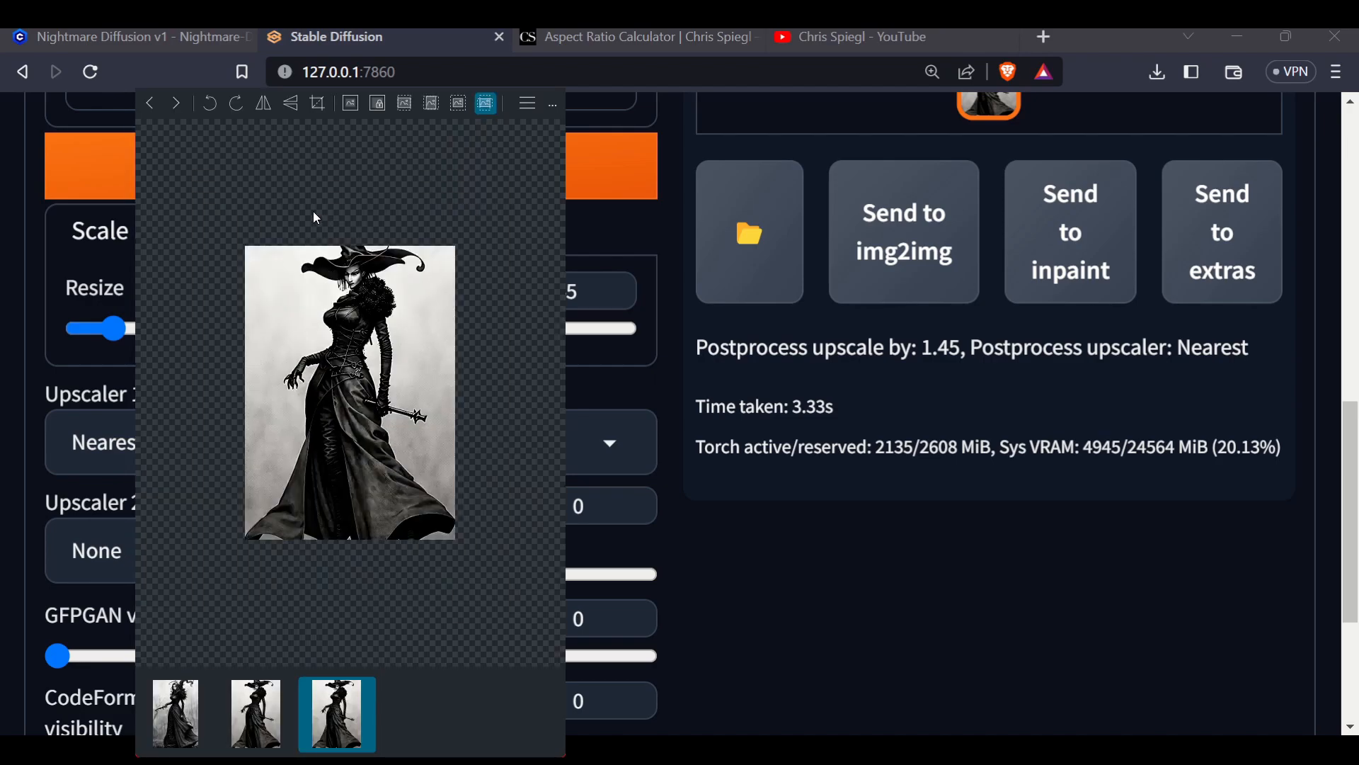
scroll(310, 211, up, 2)
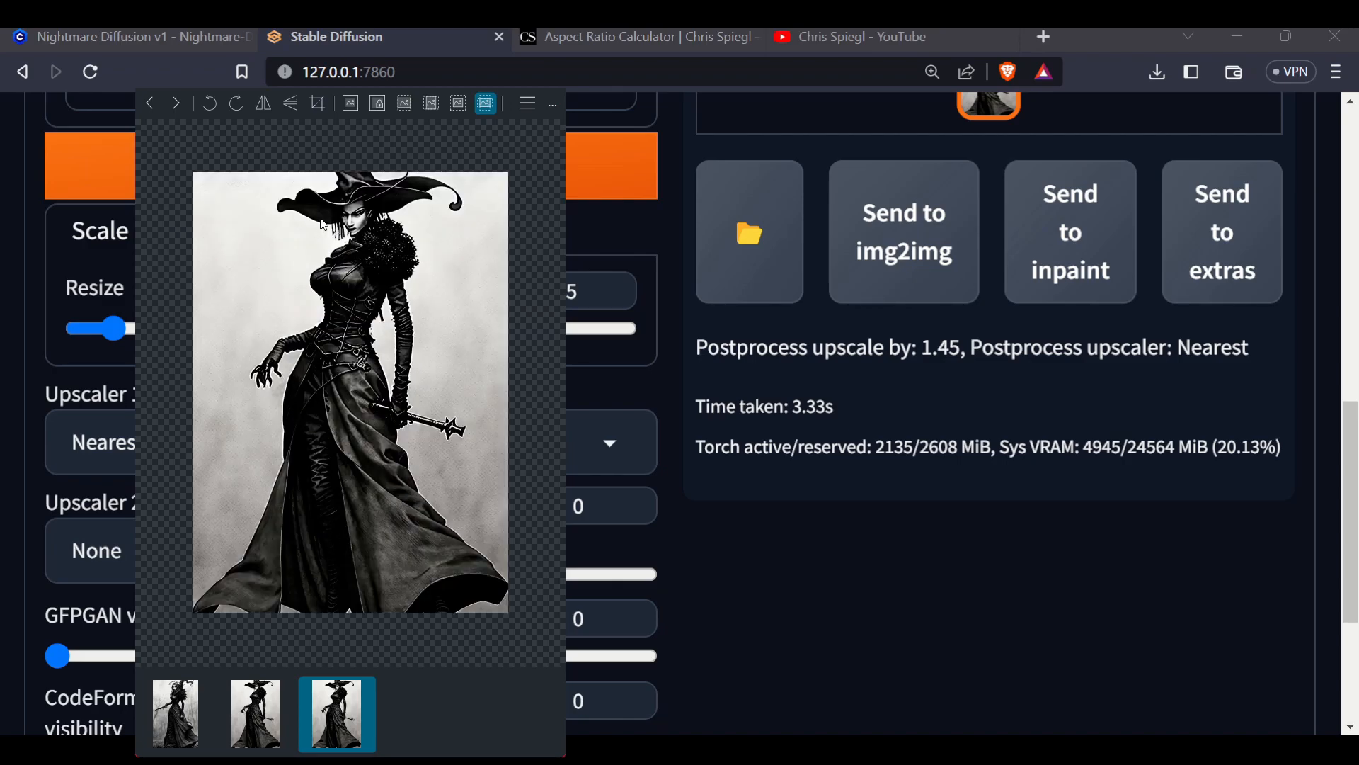
scroll(336, 350, up, 2)
scroll(337, 349, down, 2)
key(Escape)
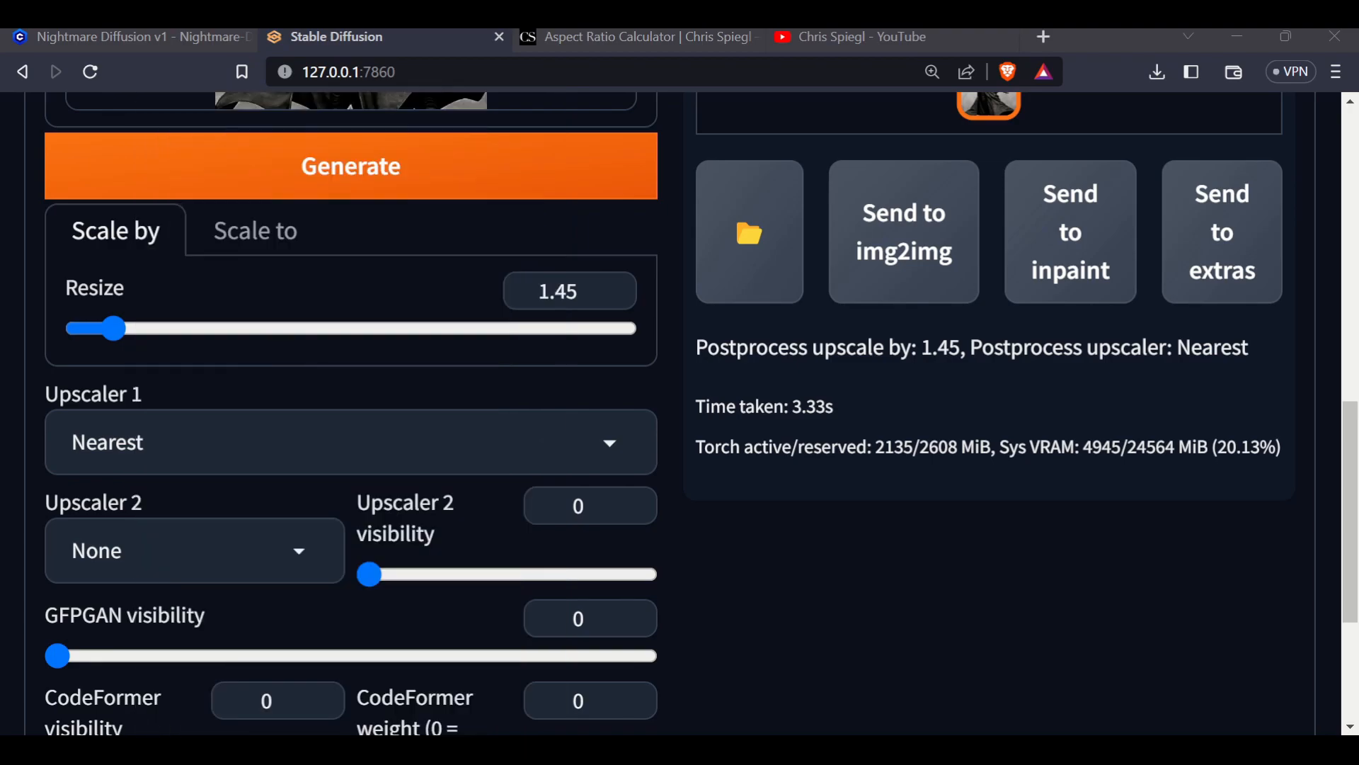
Browse the Scale to width and height settings and the Upscaler 1 options list without changing them
scroll(871, 598, down, 3)
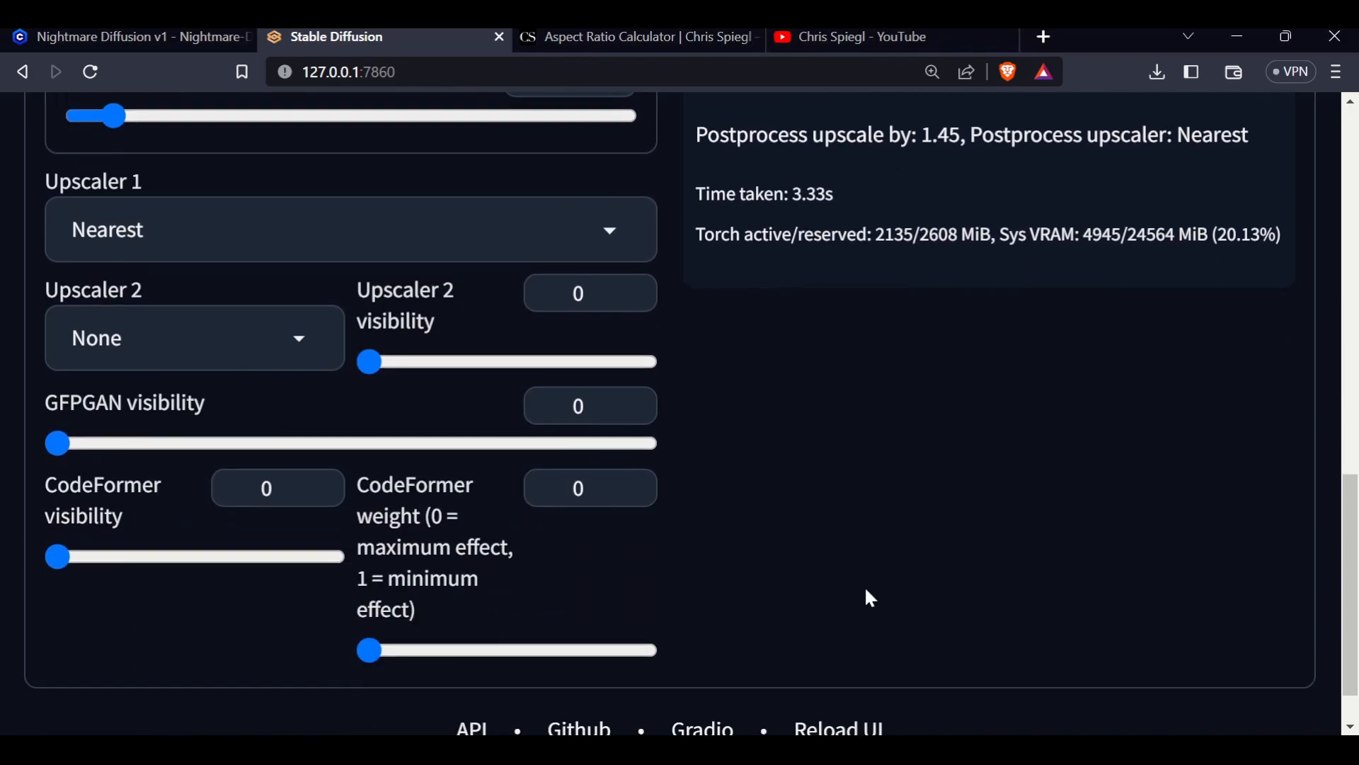
scroll(859, 583, up, 5)
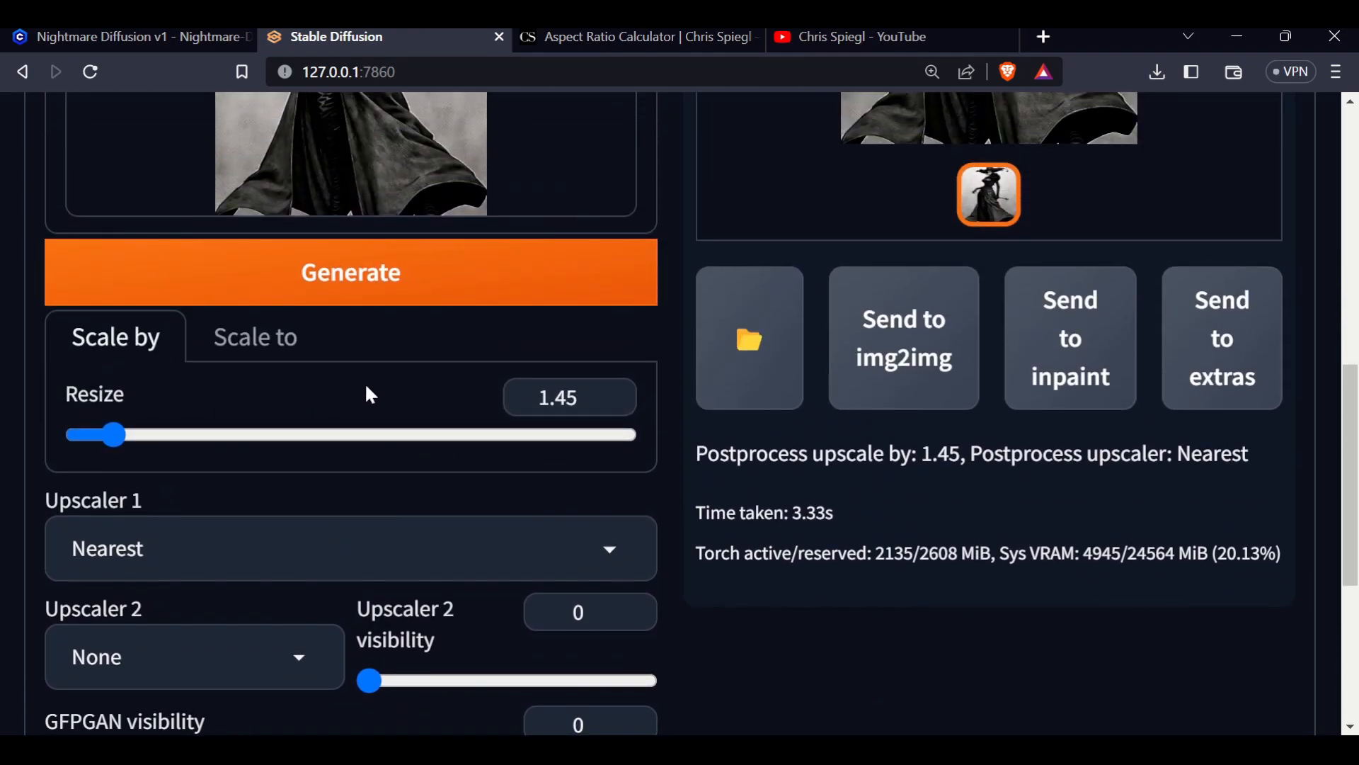
click(270, 343)
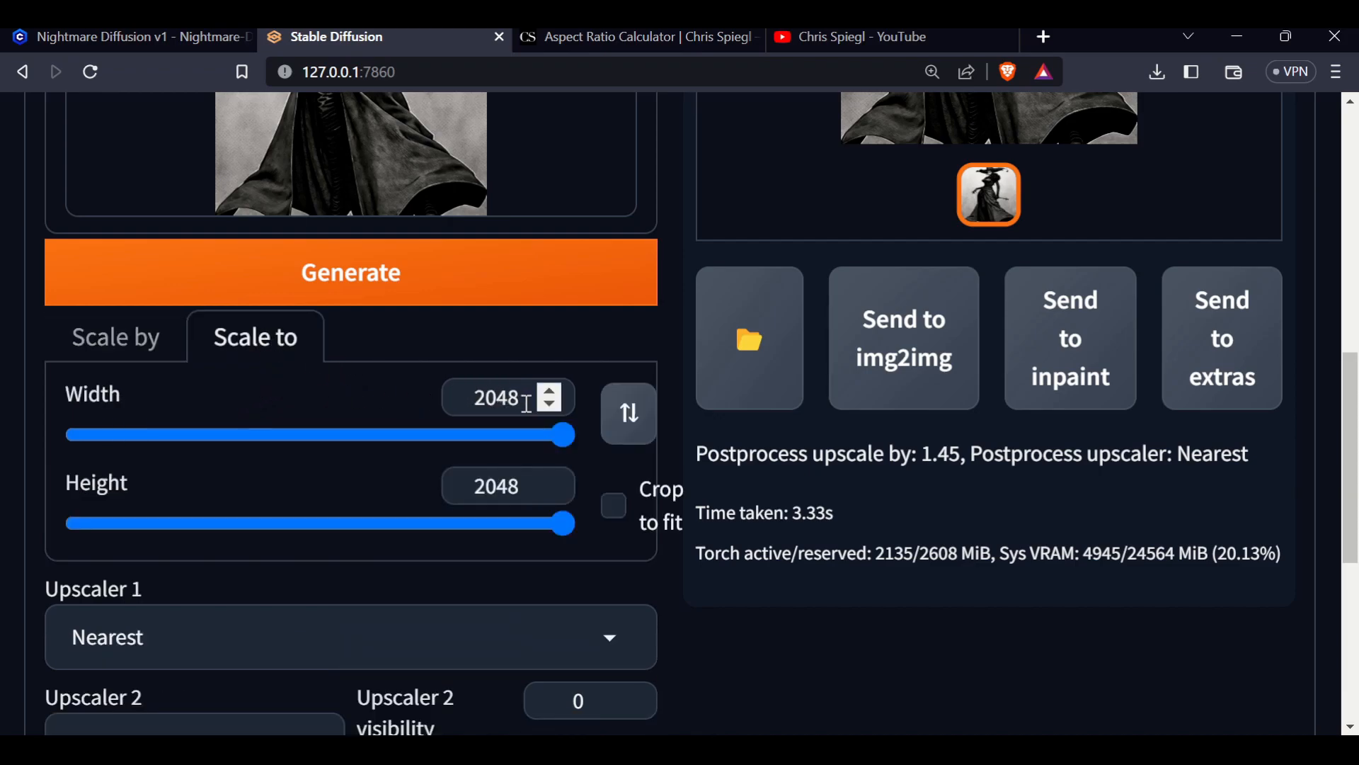
click(631, 641)
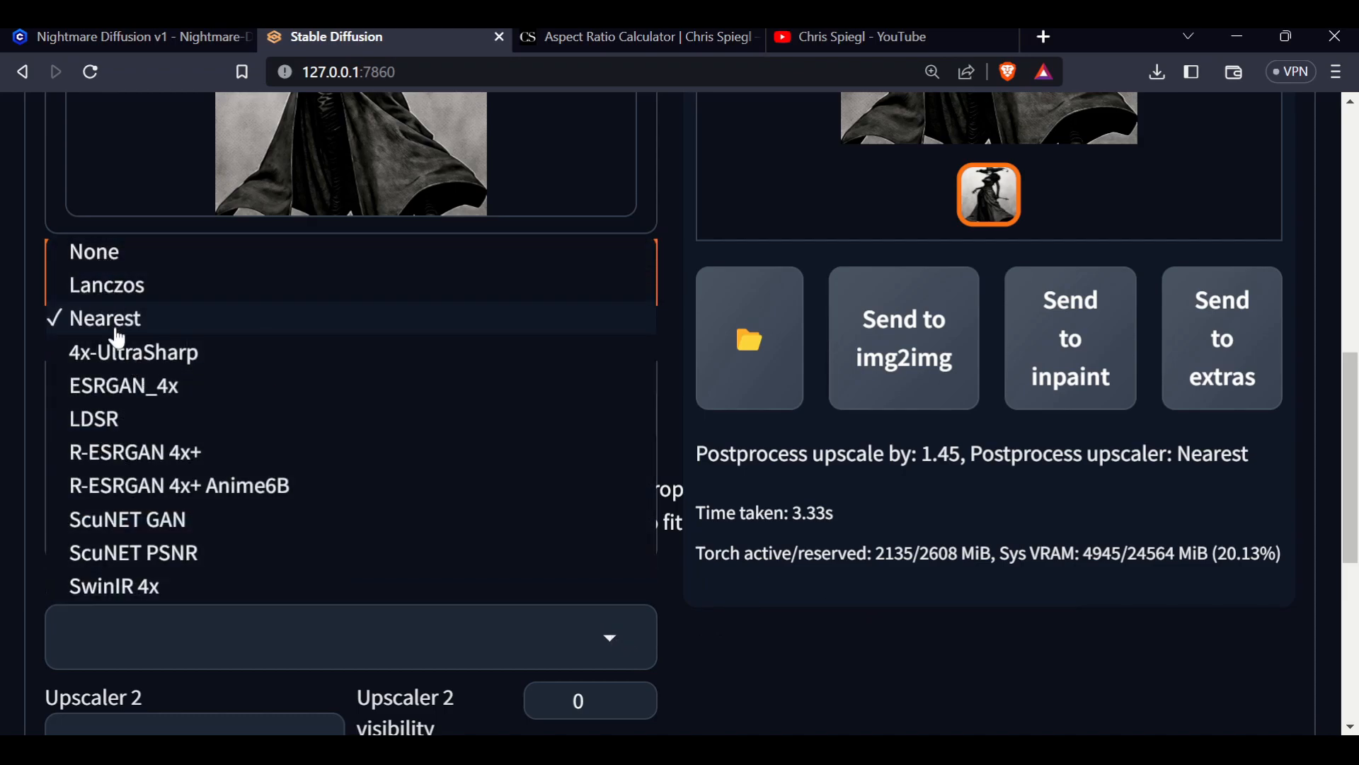
scroll(140, 409, down, 1)
scroll(140, 410, down, 2)
scroll(92, 380, up, 4)
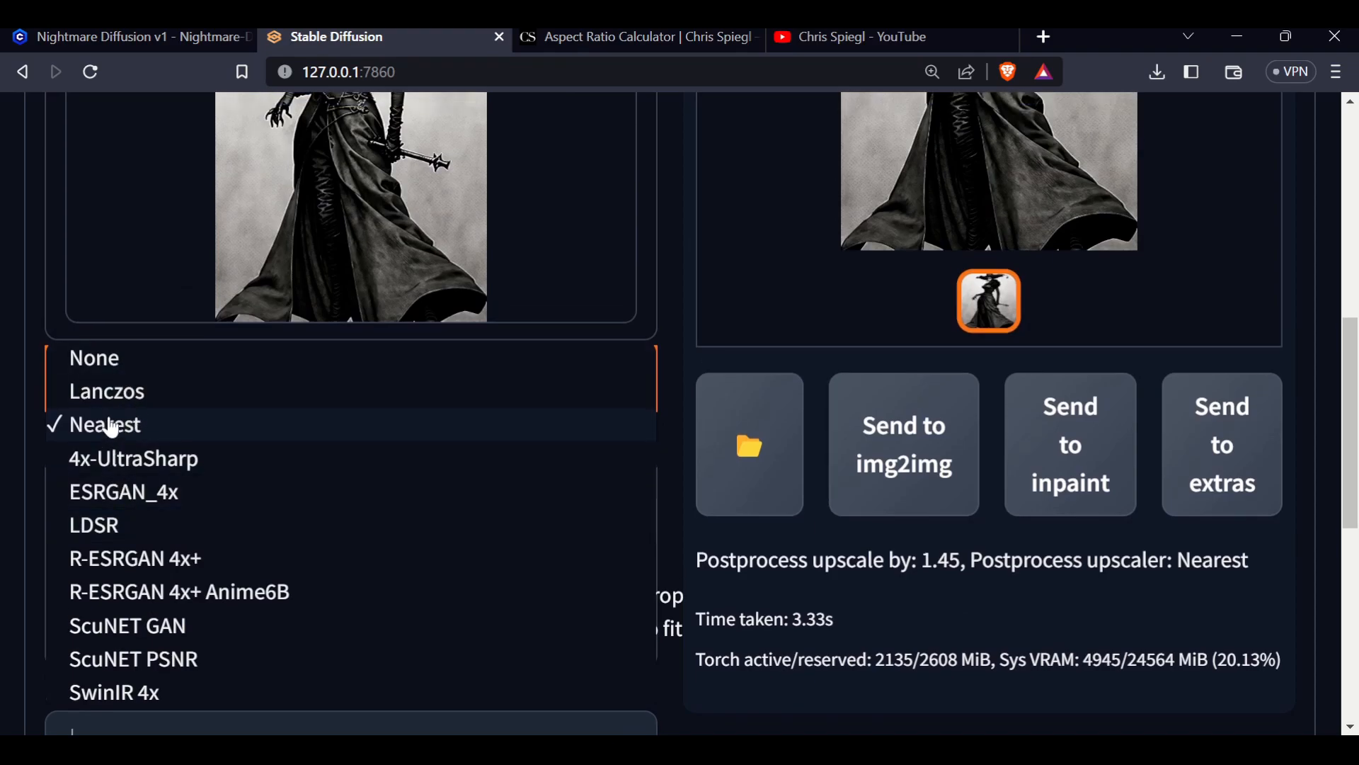
click(785, 712)
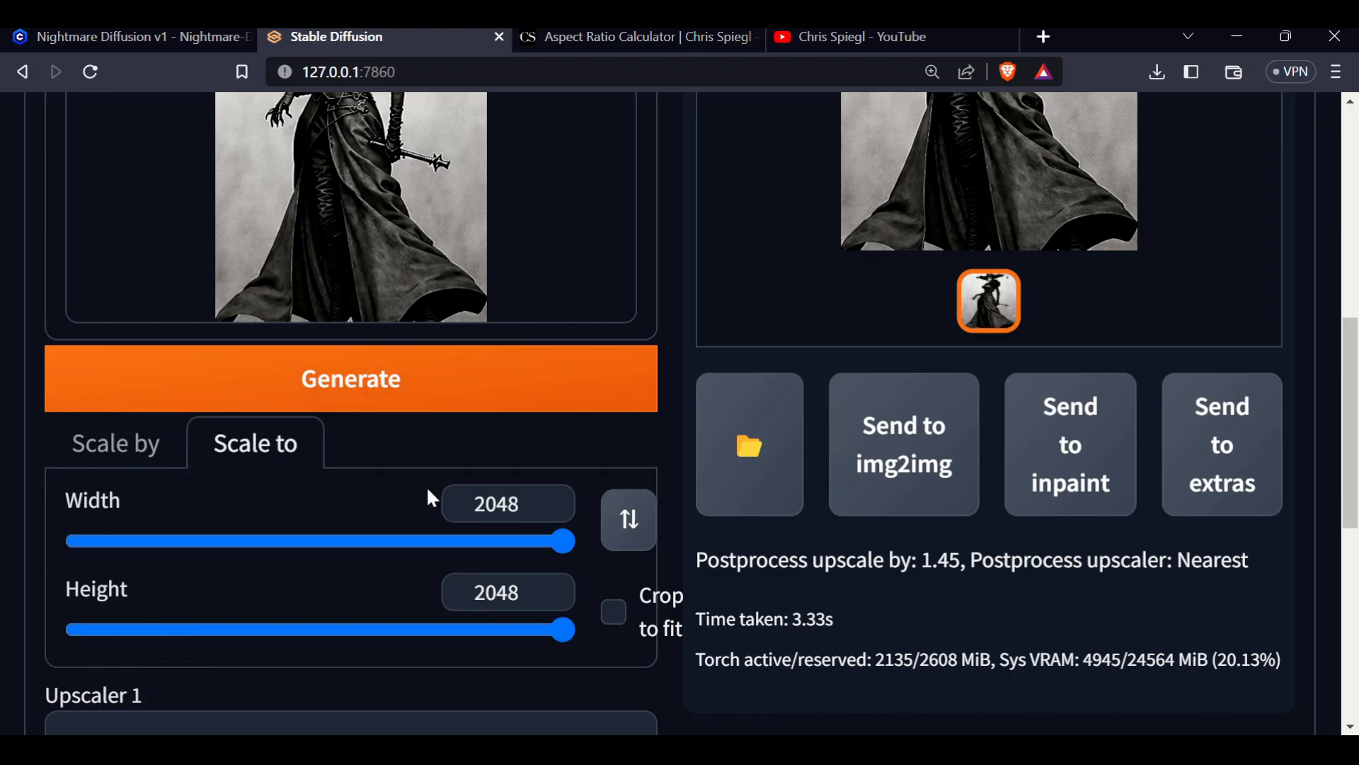
scroll(432, 499, down, 3)
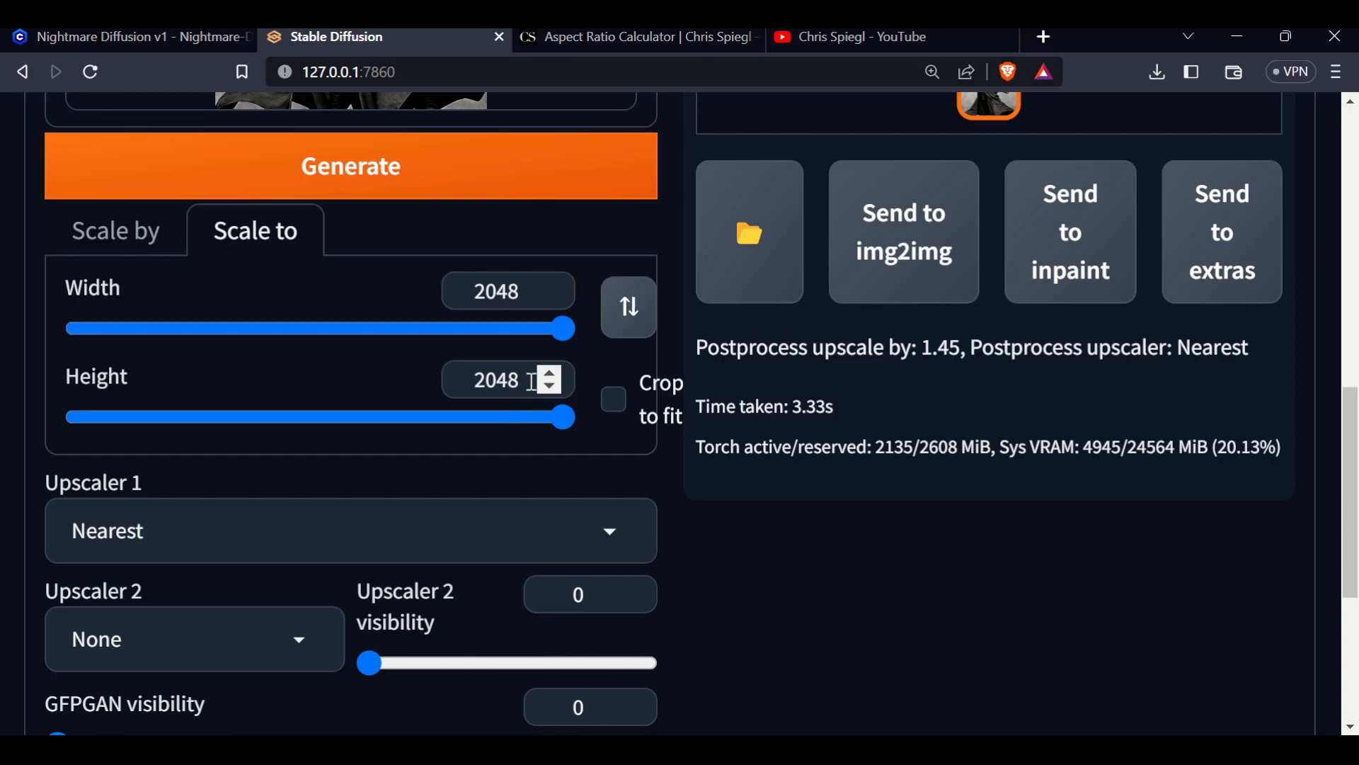
click(122, 239)
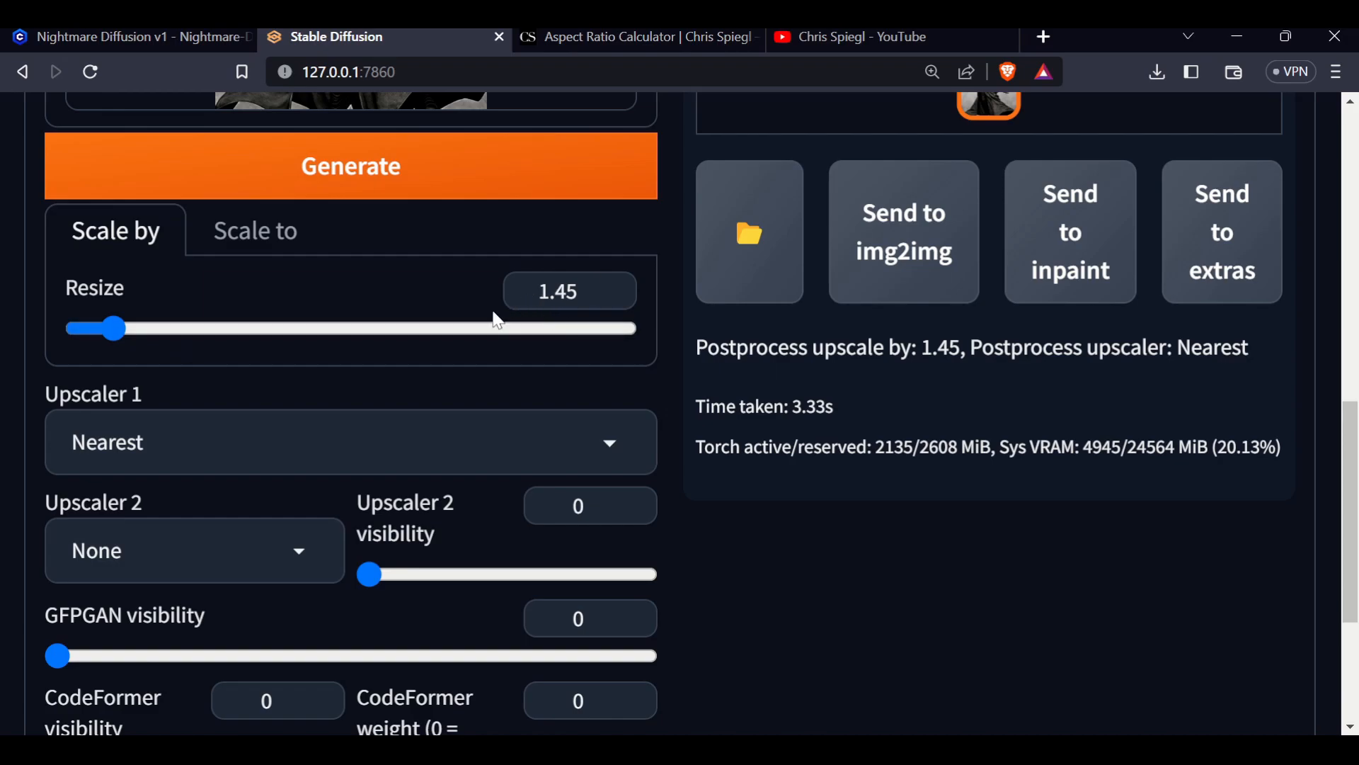
click(256, 232)
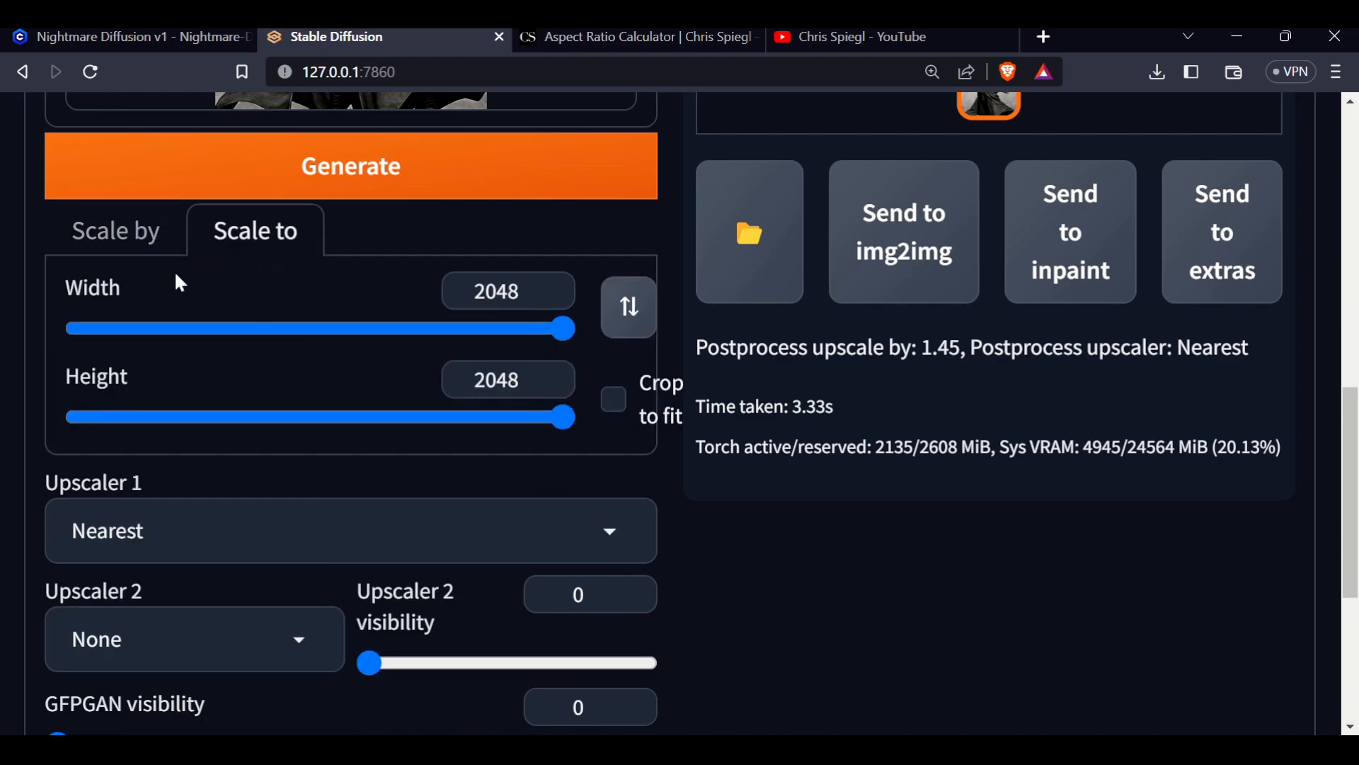
click(114, 239)
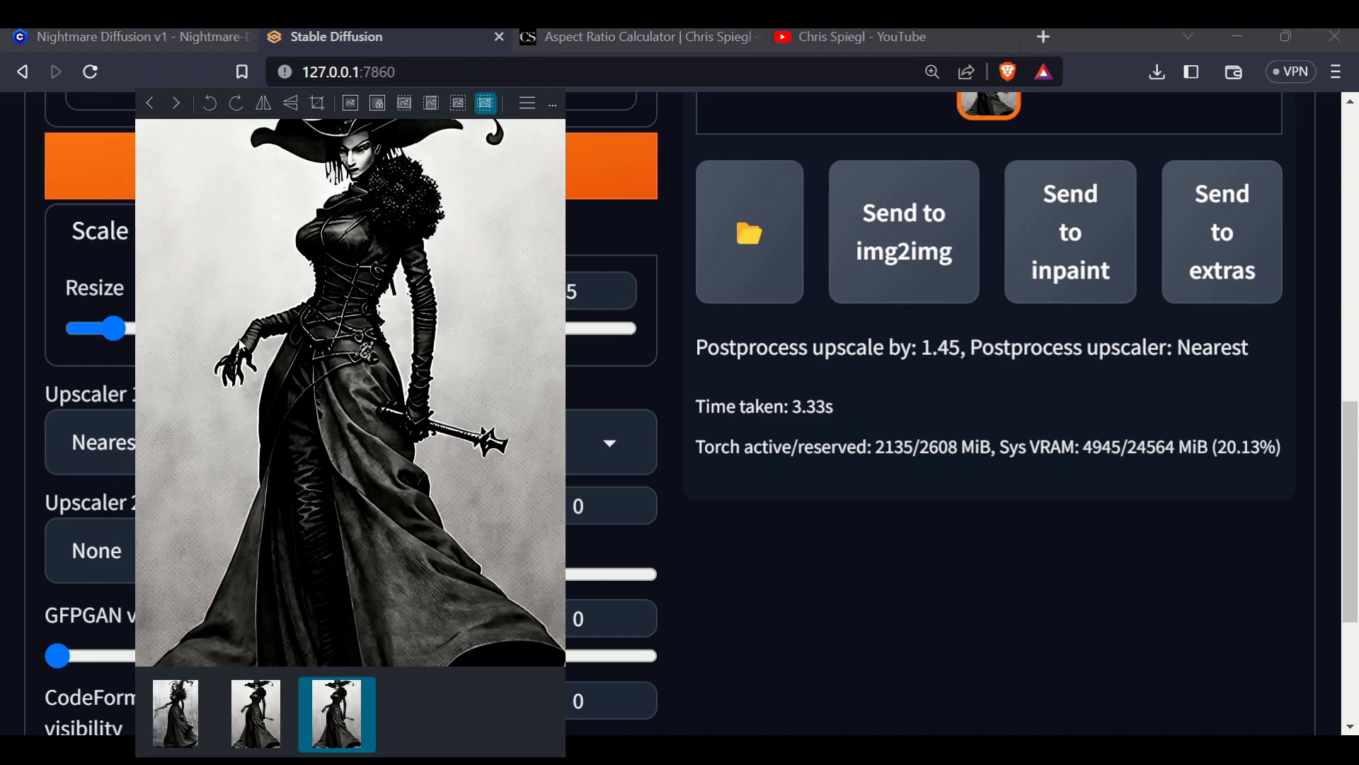
Zoom into the upscaled witch image in the viewer to inspect its details, then close it
scroll(282, 313, down, 5)
scroll(288, 311, up, 5)
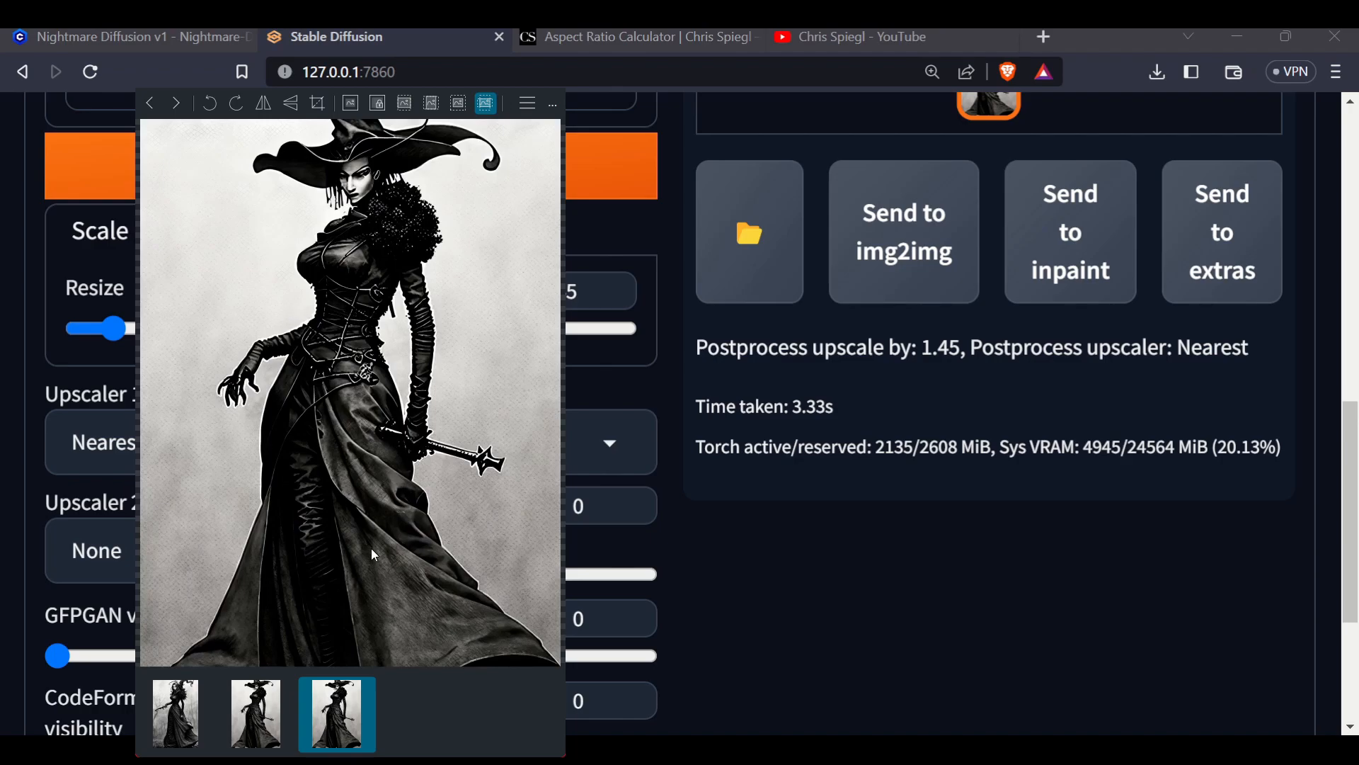
scroll(391, 549, down, 3)
scroll(401, 544, up, 5)
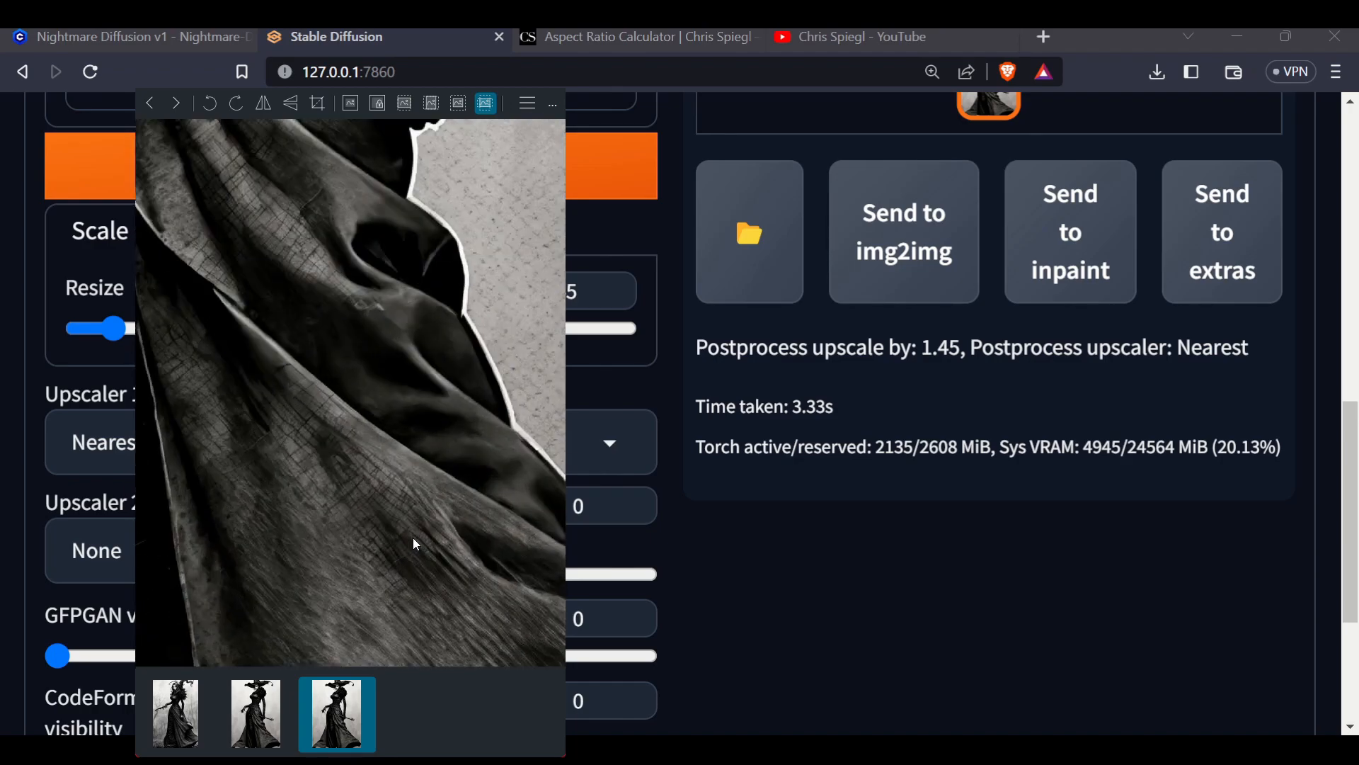
scroll(411, 532, up, 4)
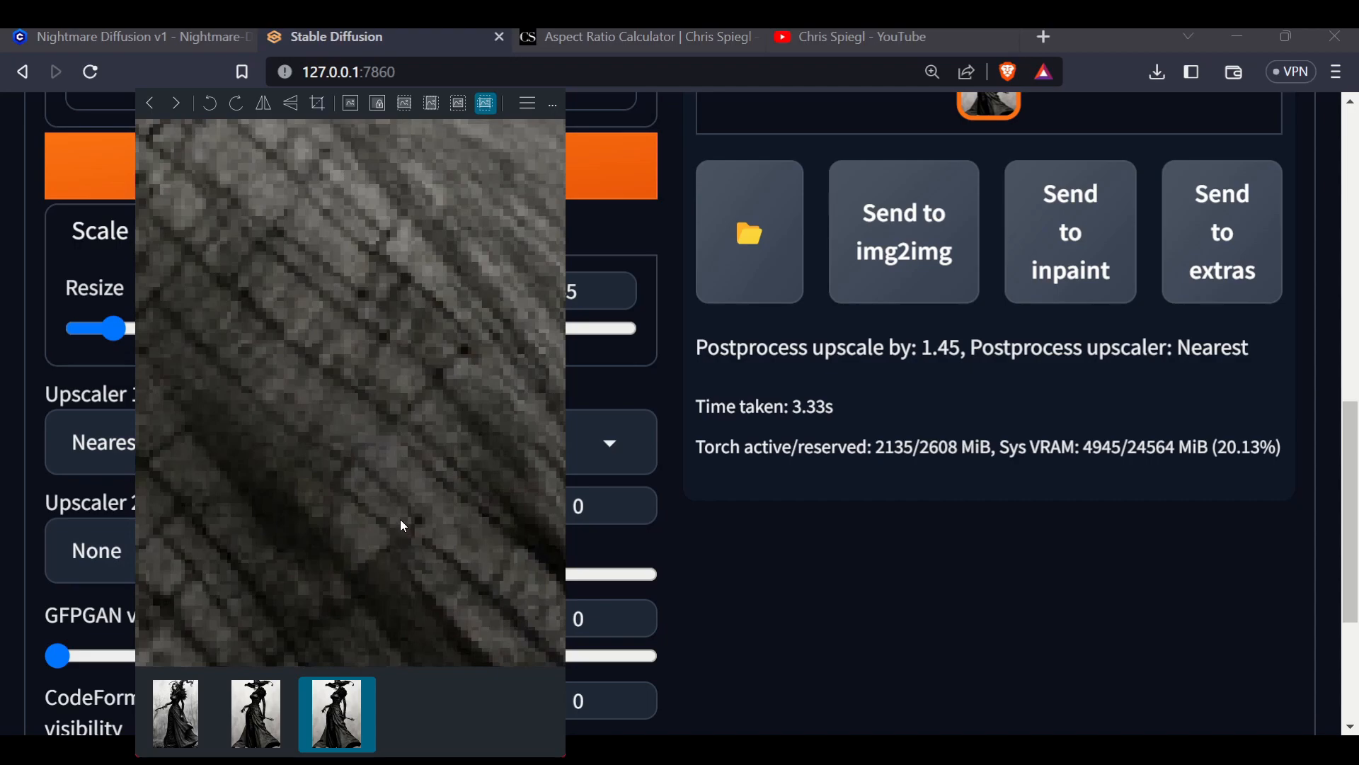
scroll(401, 518, down, 3)
scroll(400, 514, down, 5)
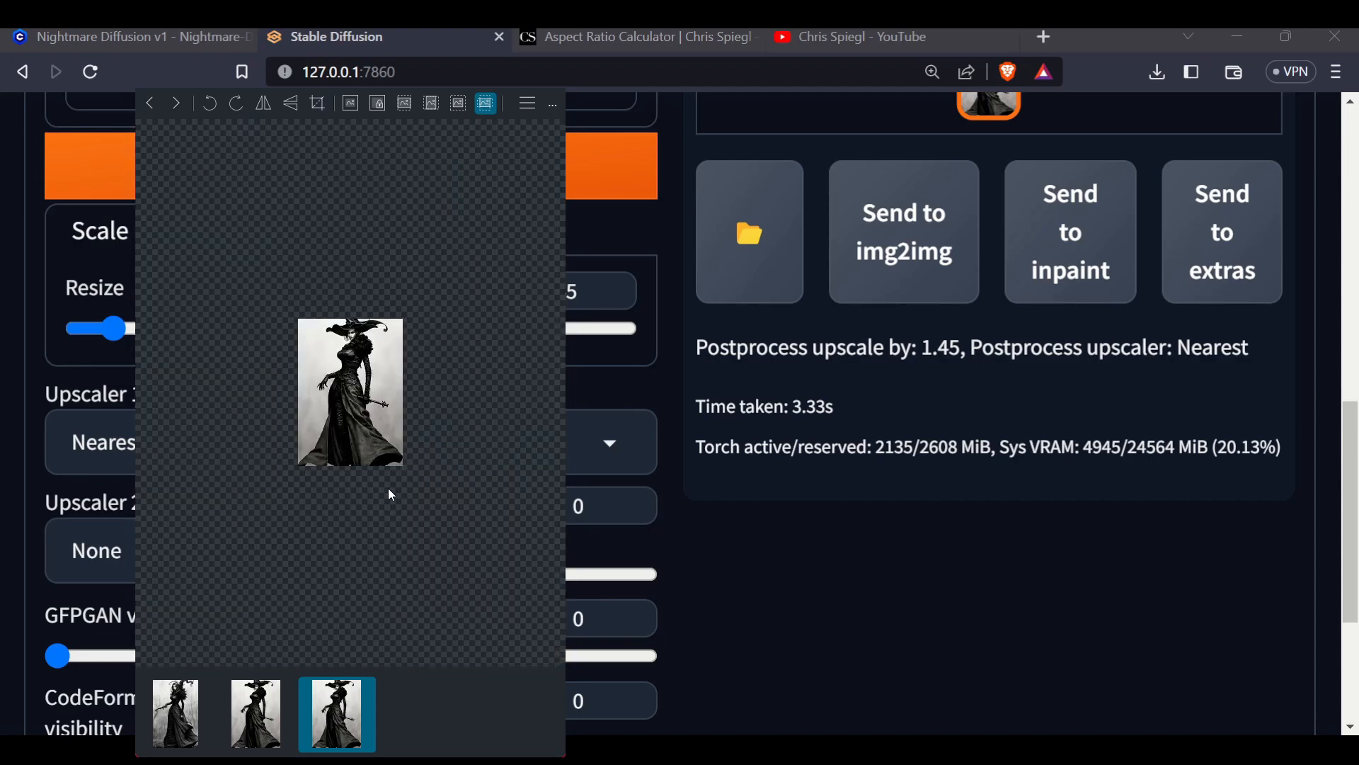
scroll(328, 314, up, 5)
scroll(341, 276, up, 2)
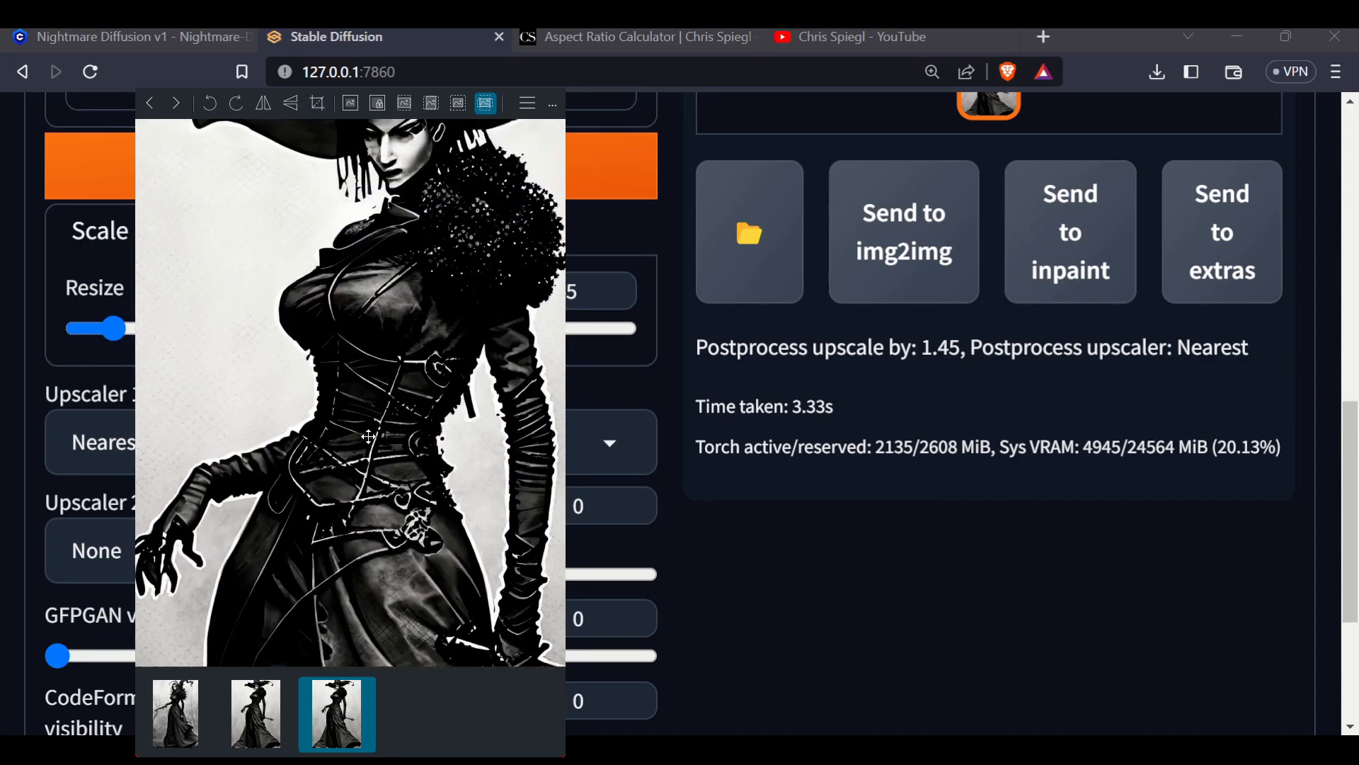
scroll(428, 330, up, 4)
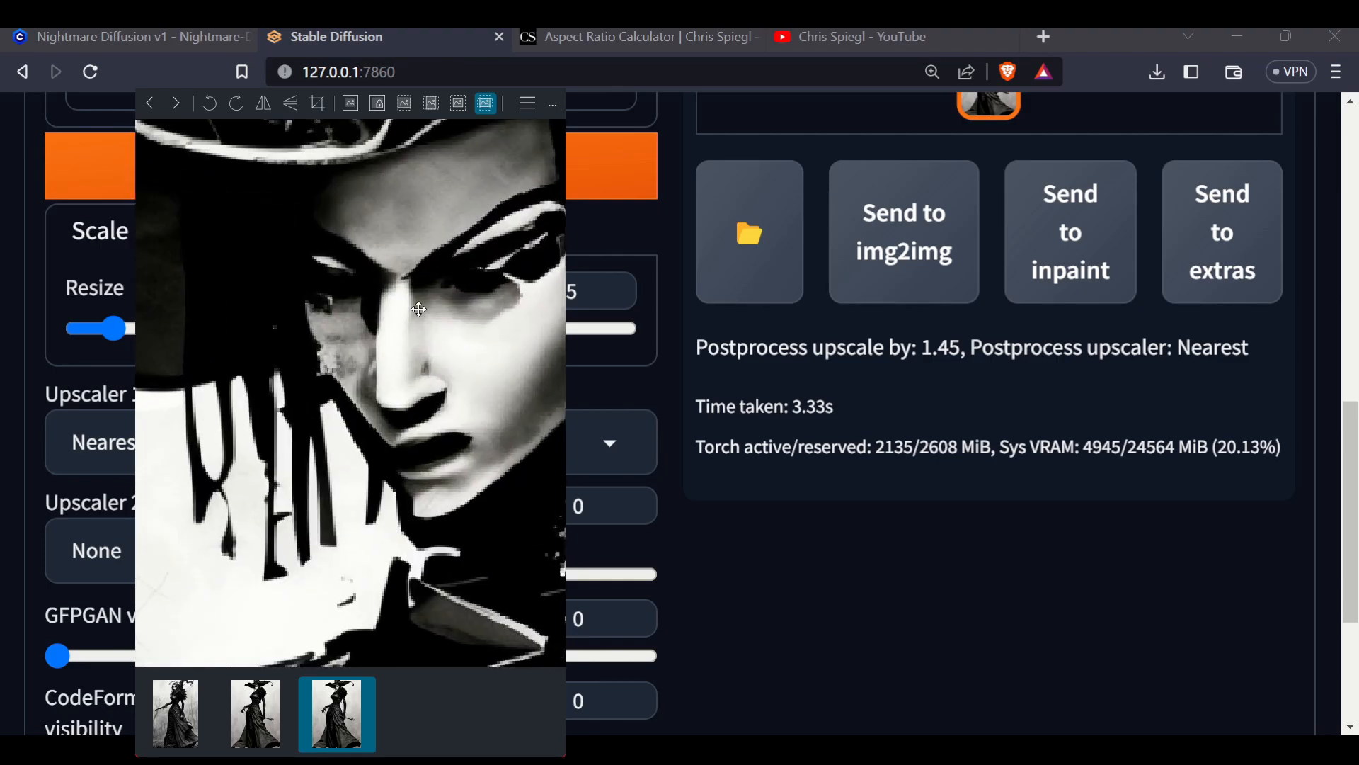
scroll(347, 336, down, 3)
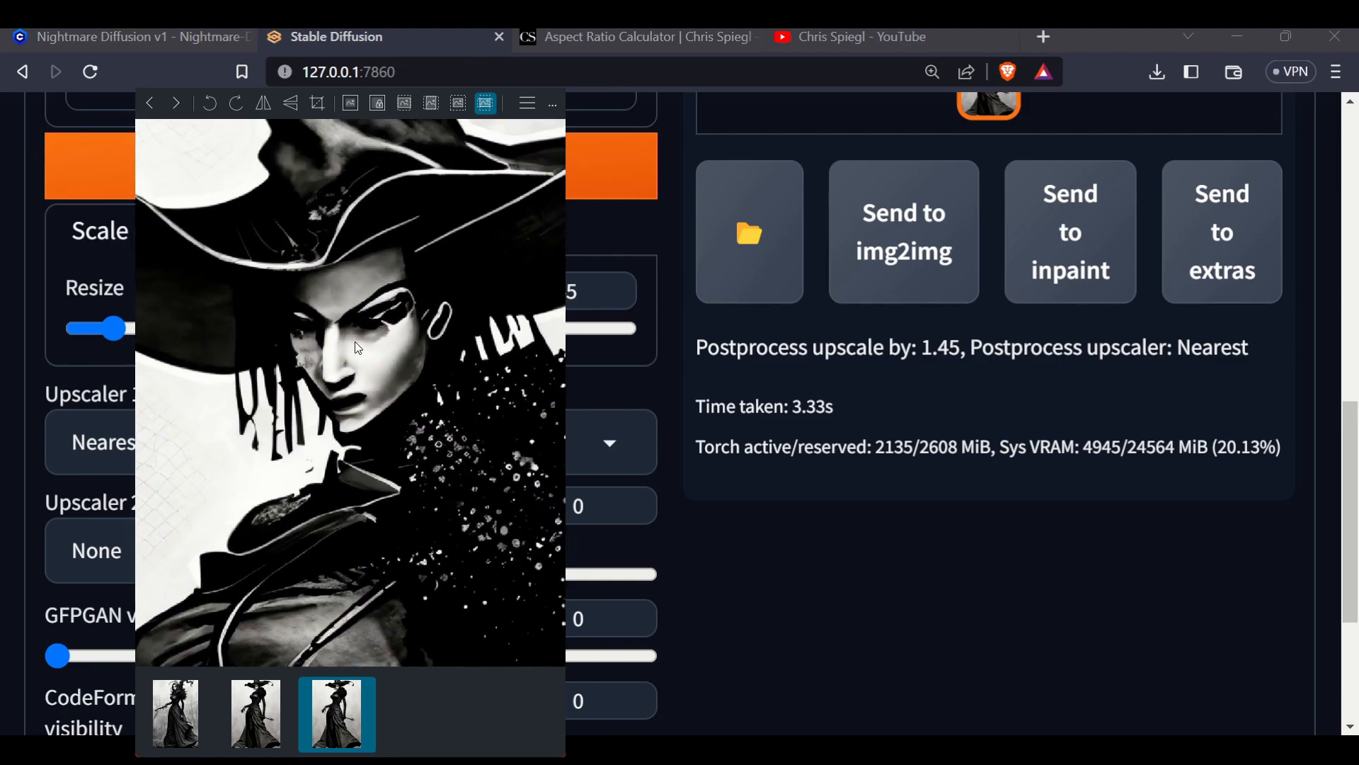
click(551, 77)
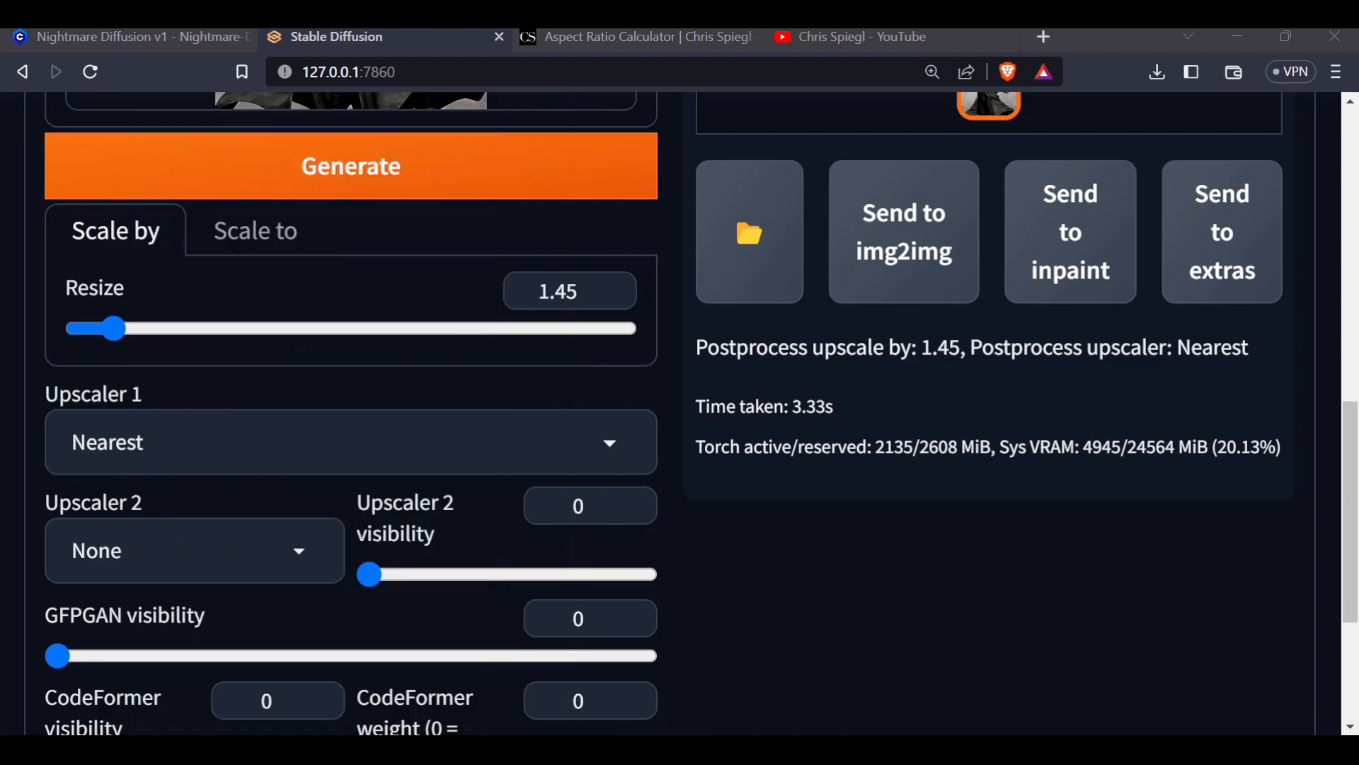